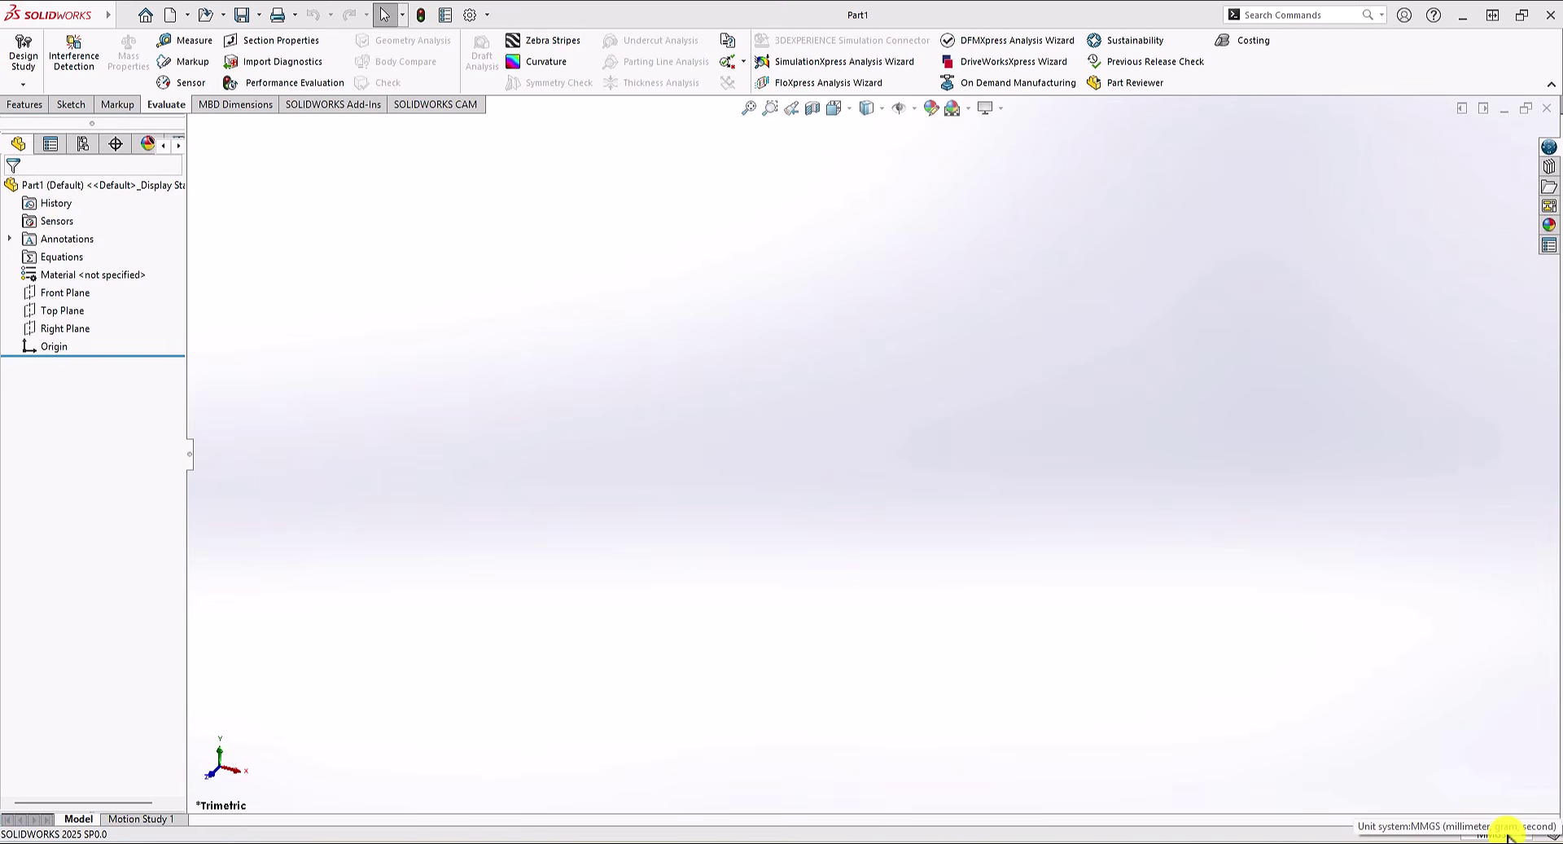
Step: Start a sketch on the Top Plane and draw a corner rectangle from the origin, about 126 mm wide and 74 mm high
left_click(71, 105)
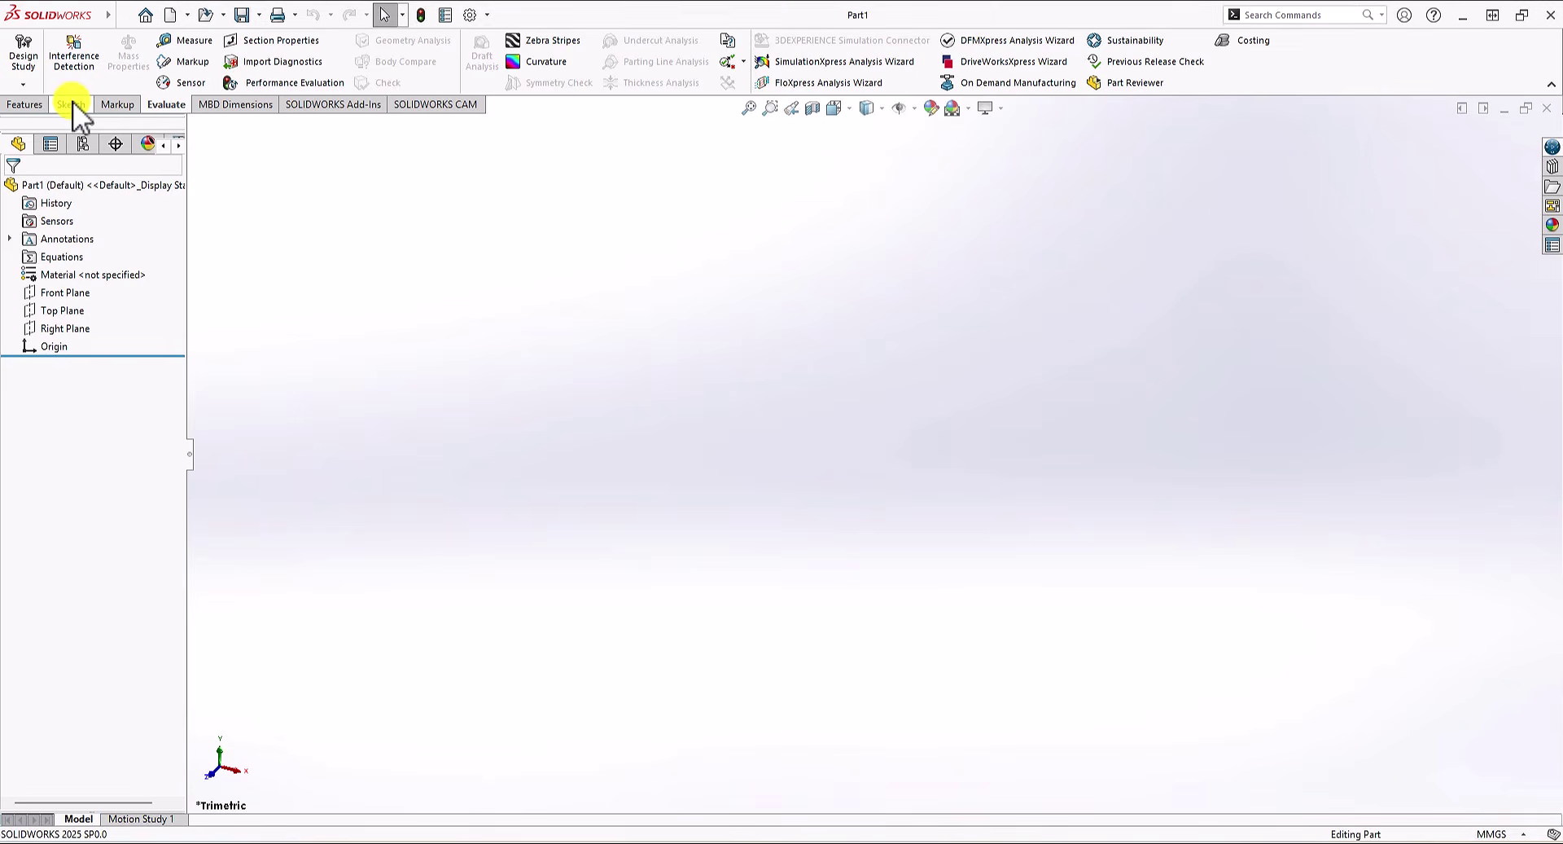
left_click(35, 67)
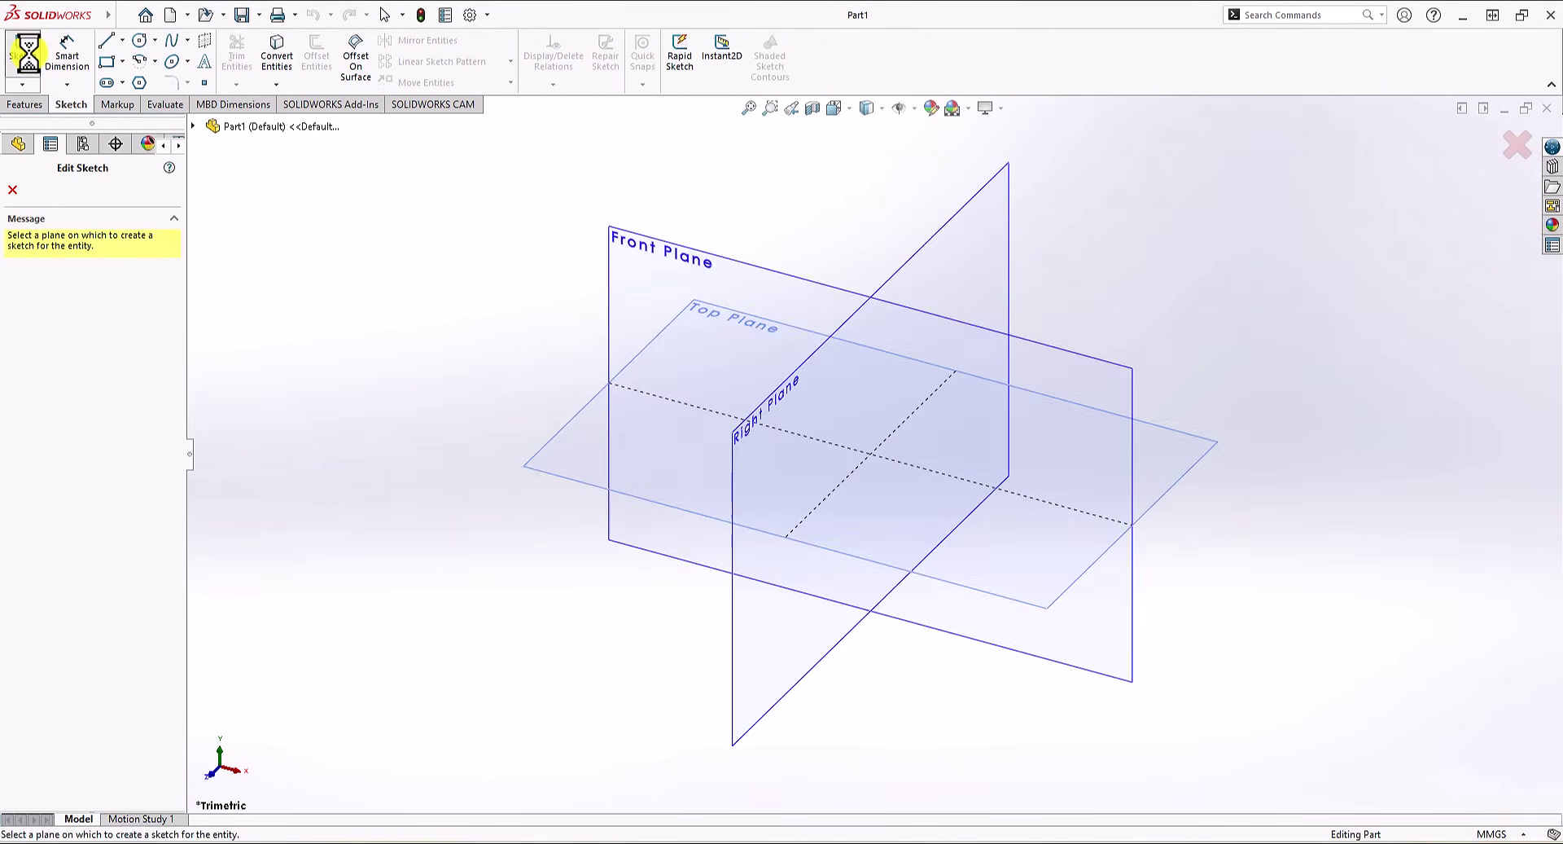
left_click(566, 465)
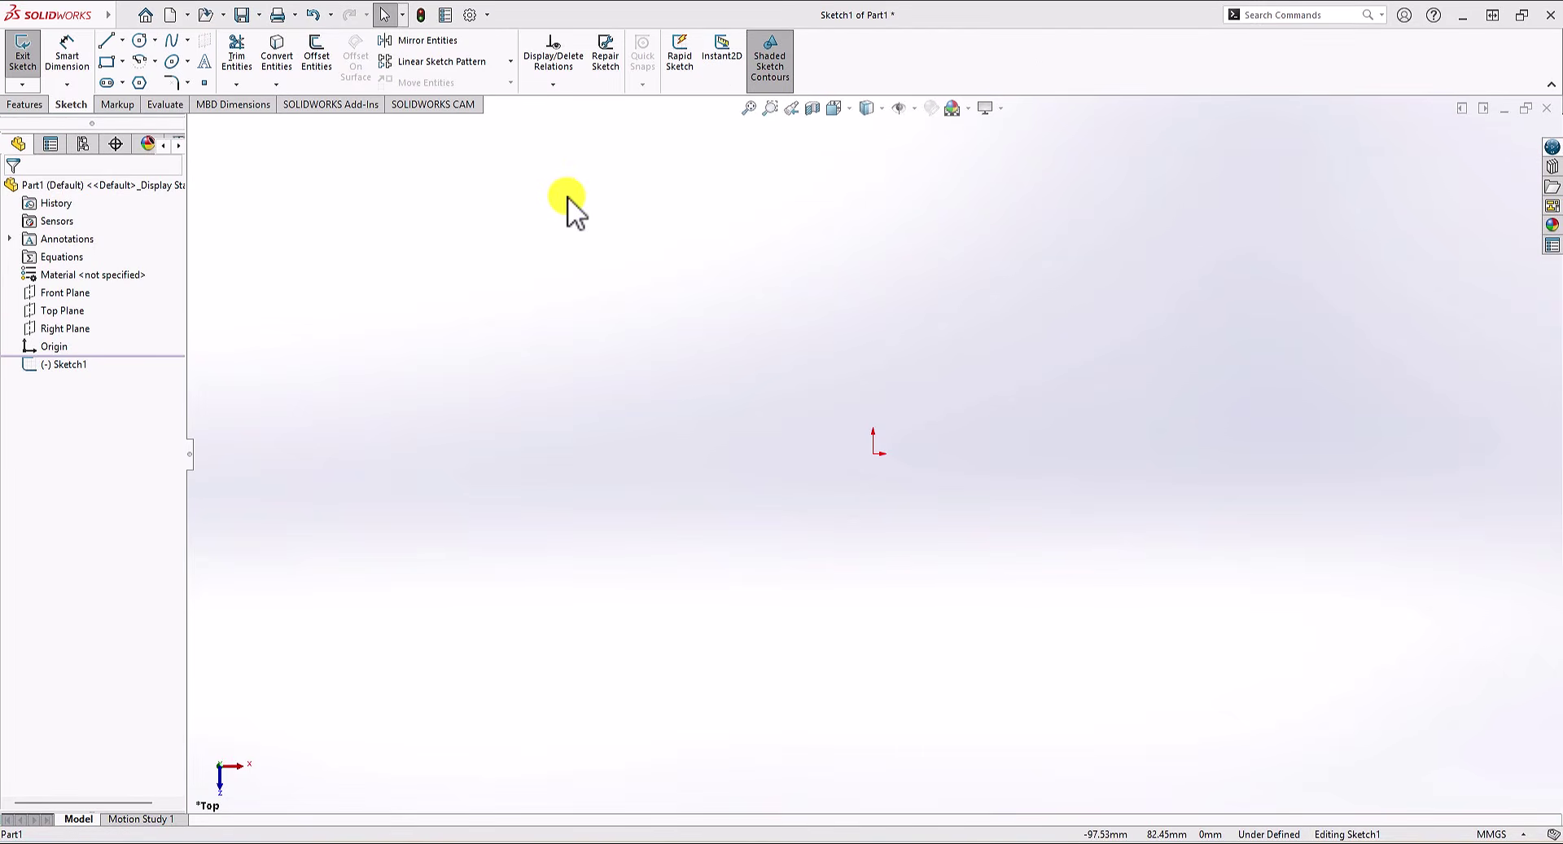
left_click(107, 61)
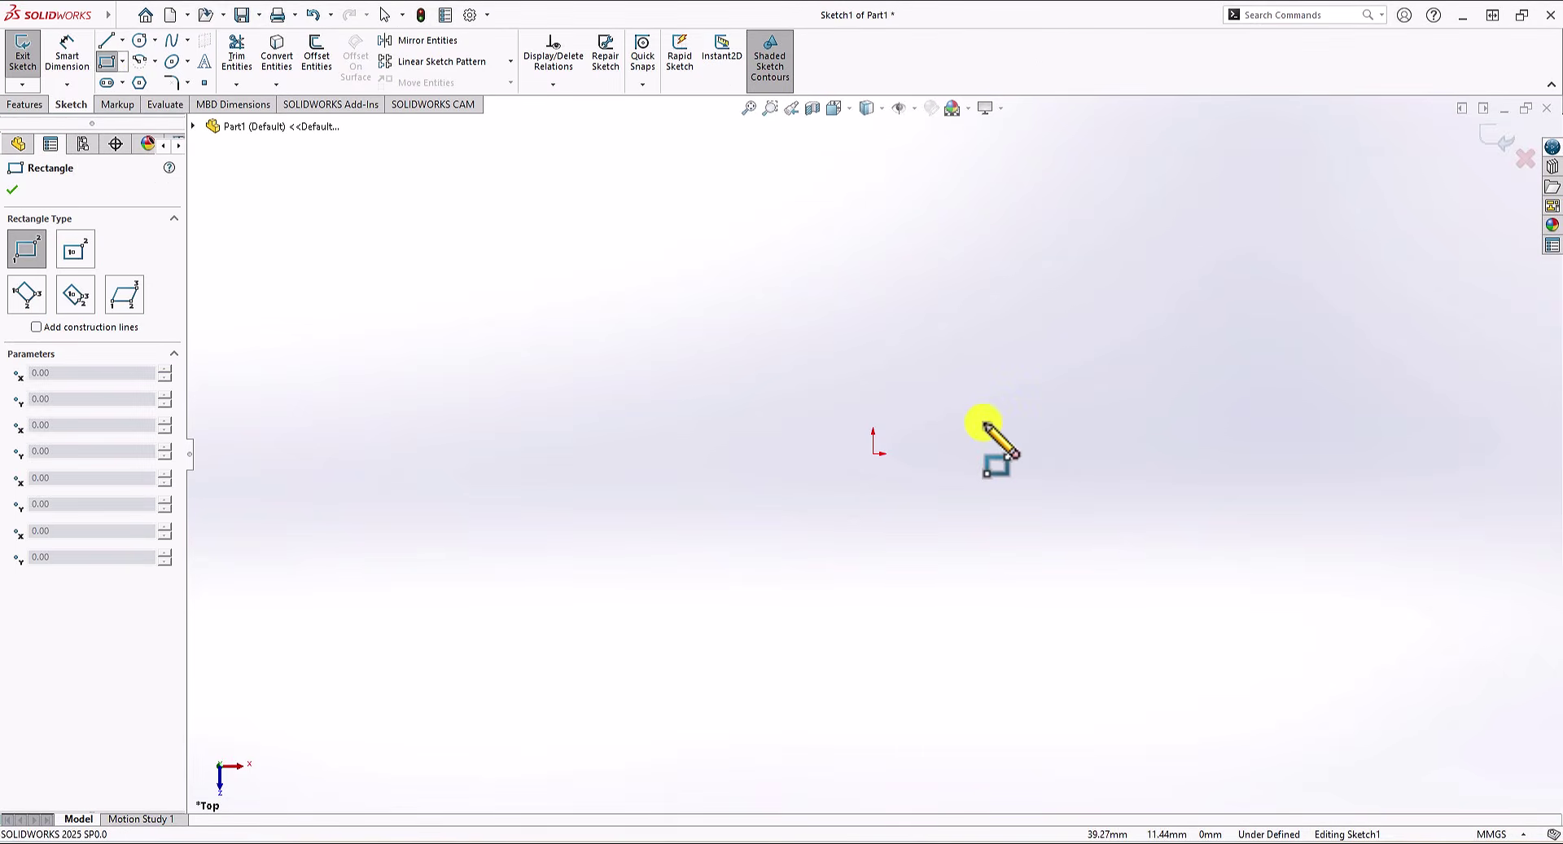
left_click(873, 453)
left_click(1266, 223)
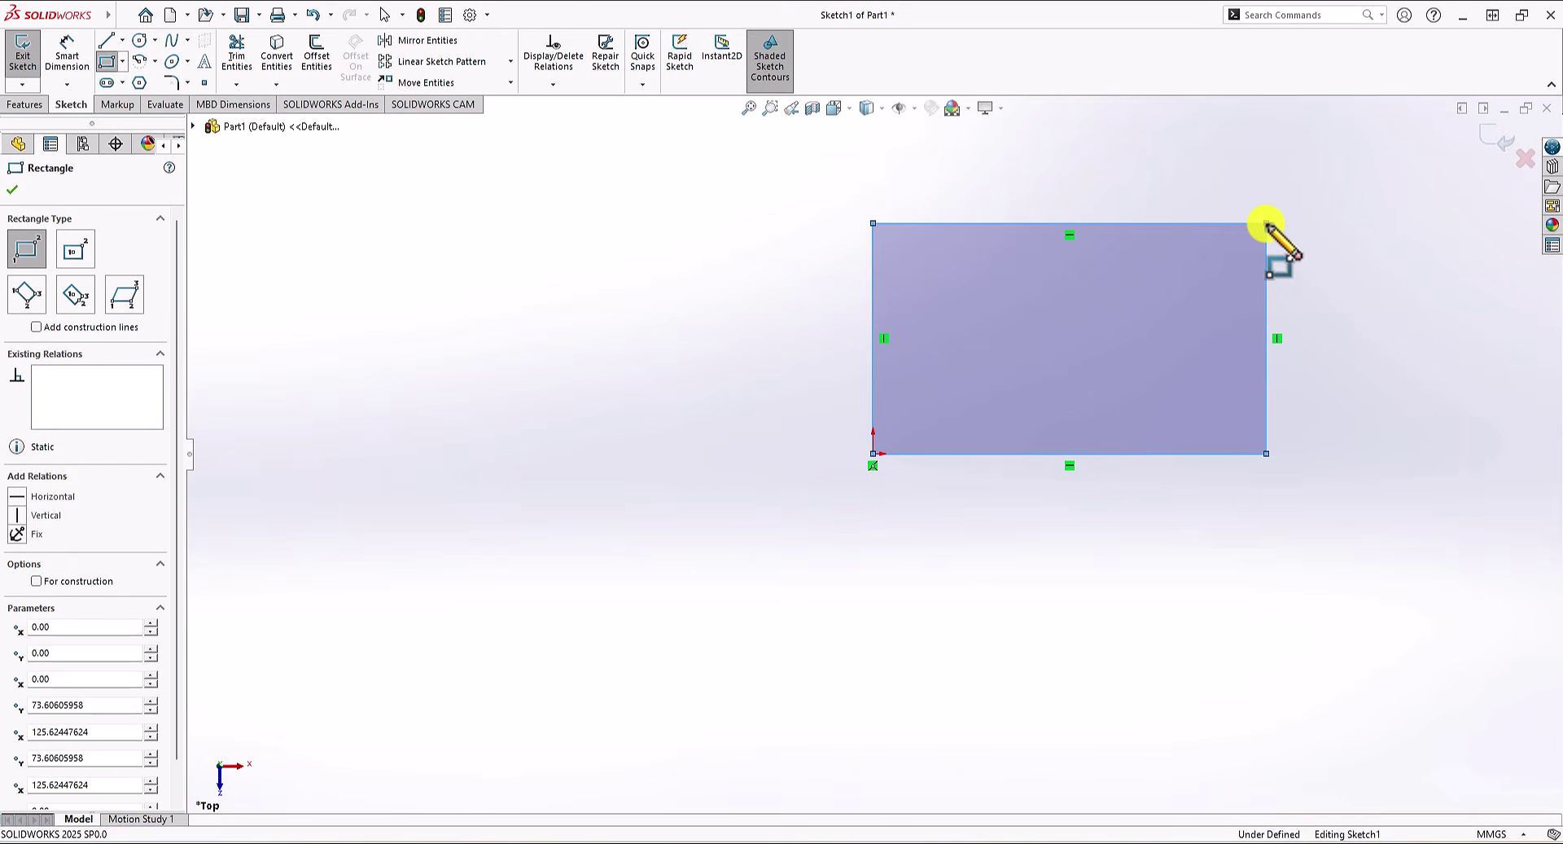
Step: Dimension the rectangle's top edge at 108 mm and its right edge at 64 mm
left_click(59, 76)
left_click(1093, 224)
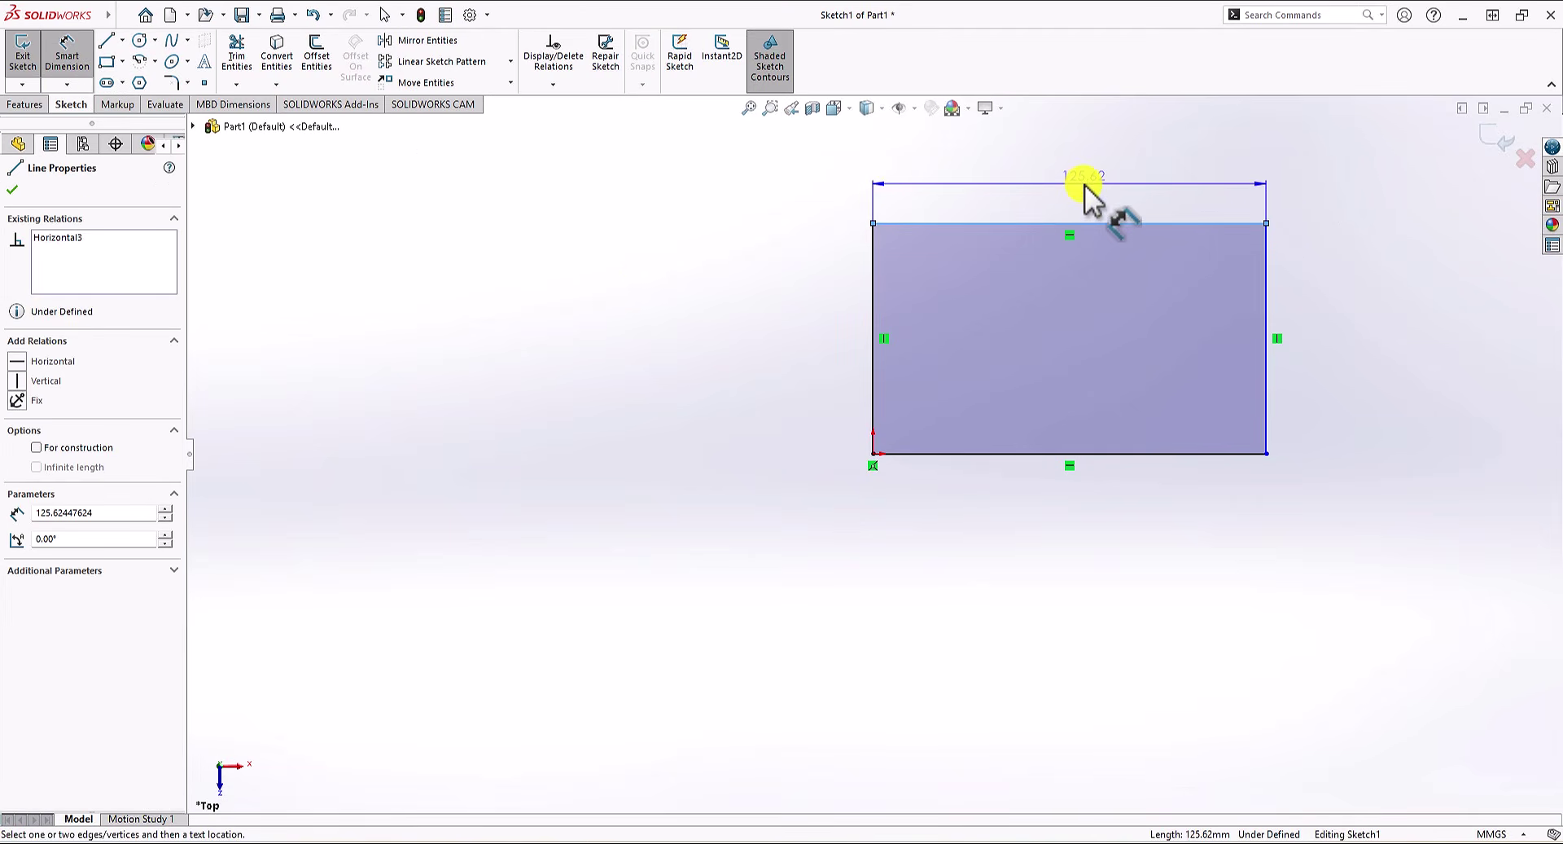
left_click(1085, 184)
type("1")
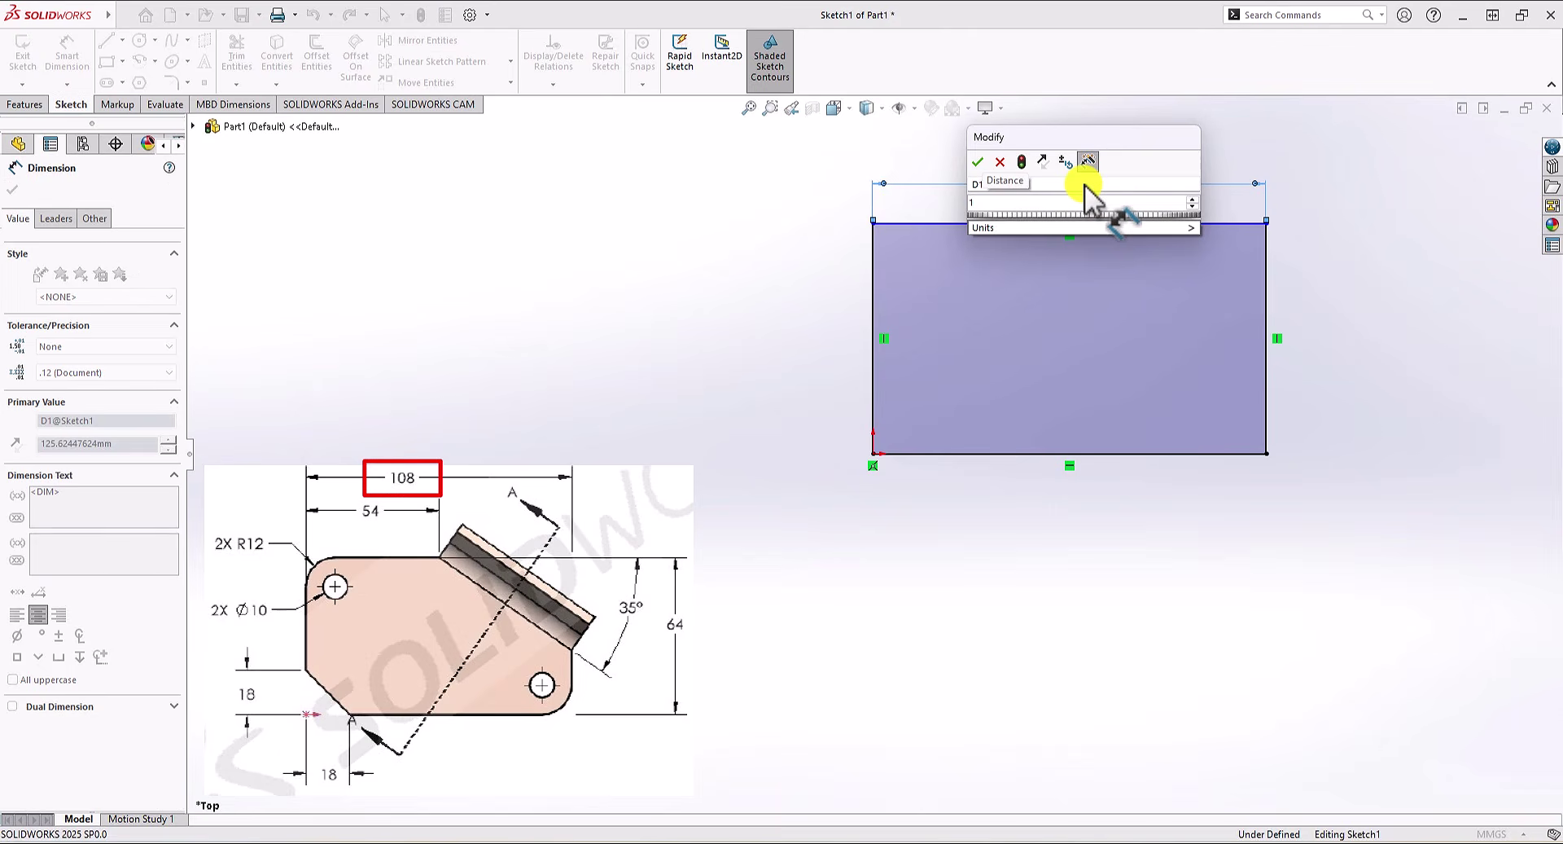
type("08")
key("Return")
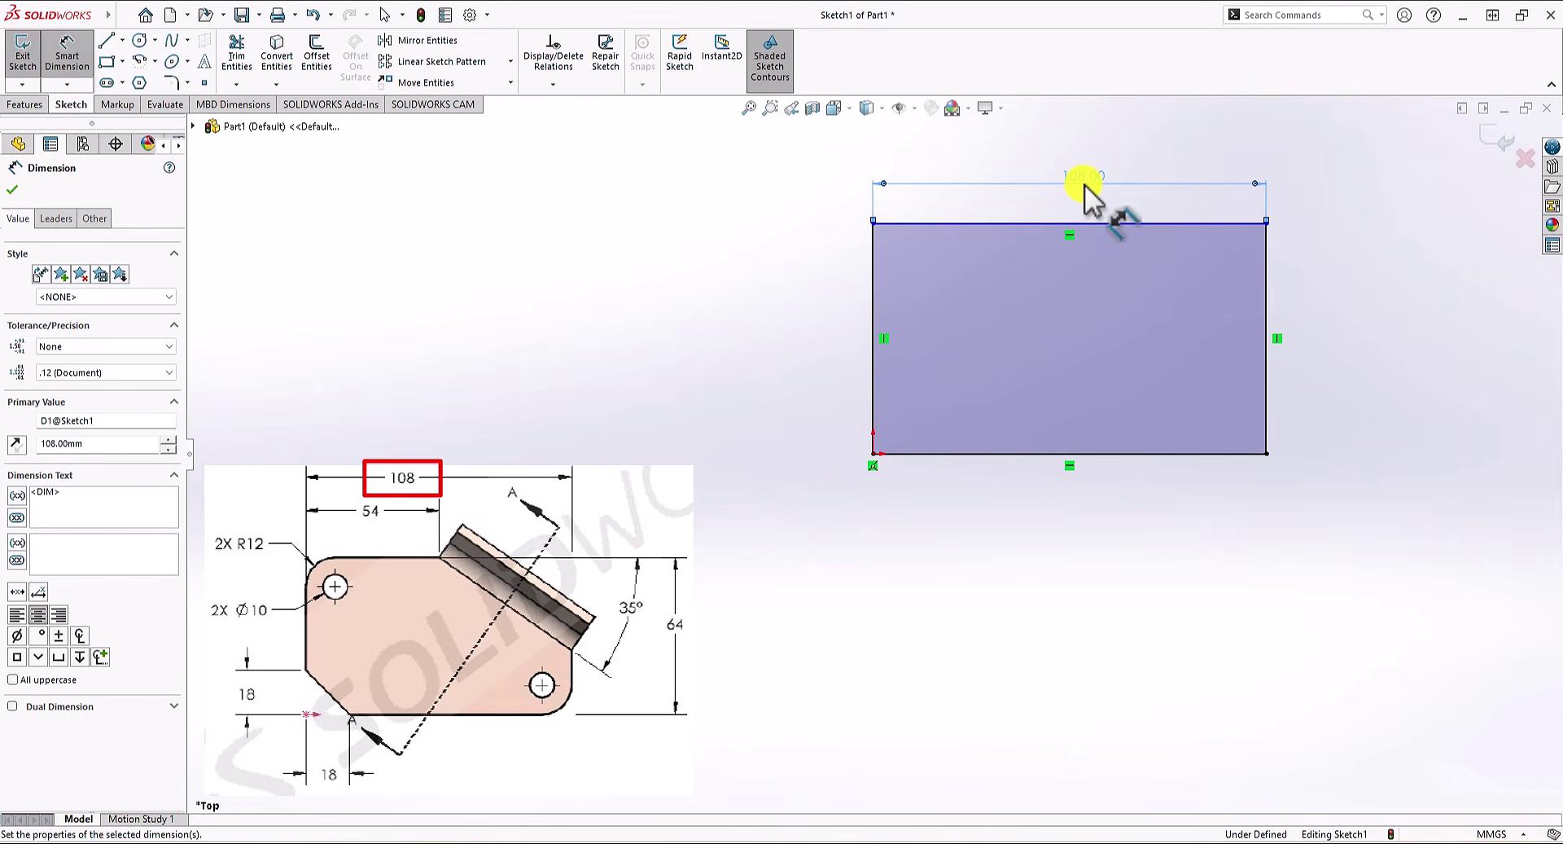
left_click(1268, 324)
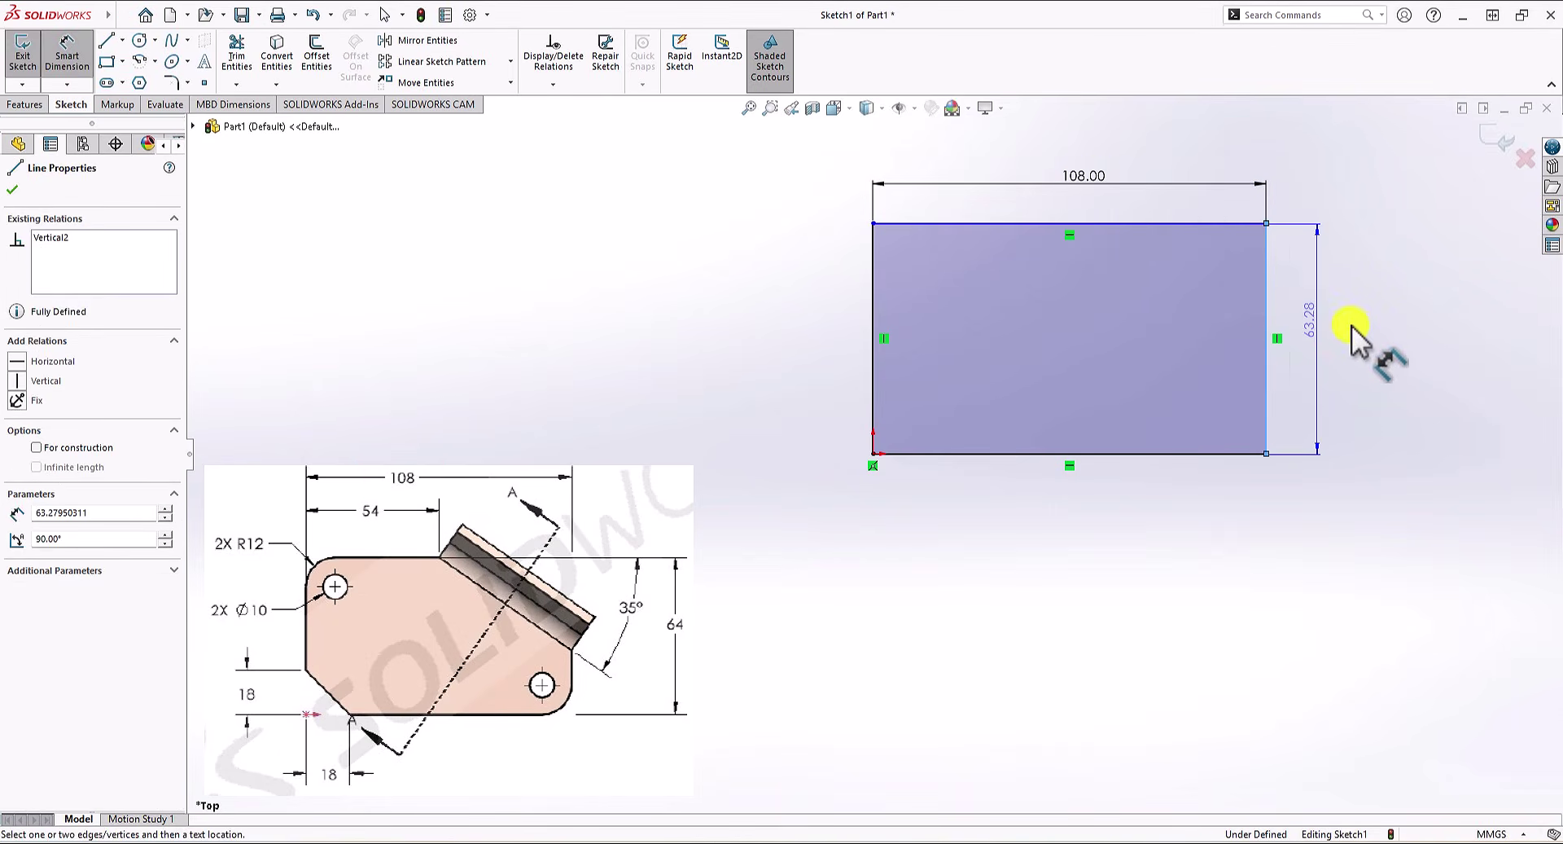
left_click(1378, 331)
type("64")
key("Return")
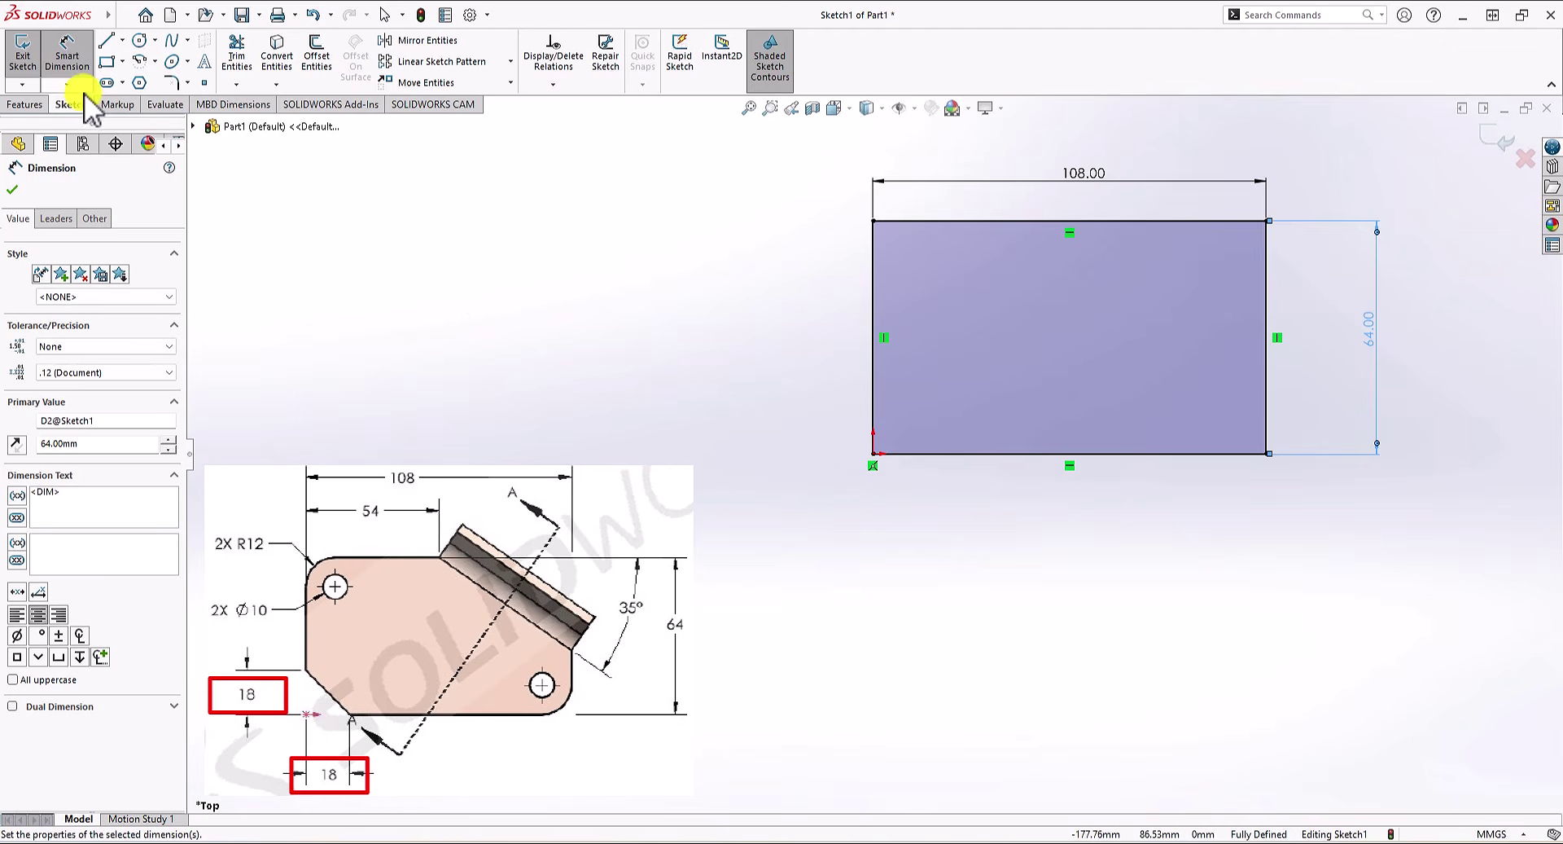
Step: Add an 18 mm equal-distance sketch chamfer to the rectangle's corner at the origin
left_click(189, 82)
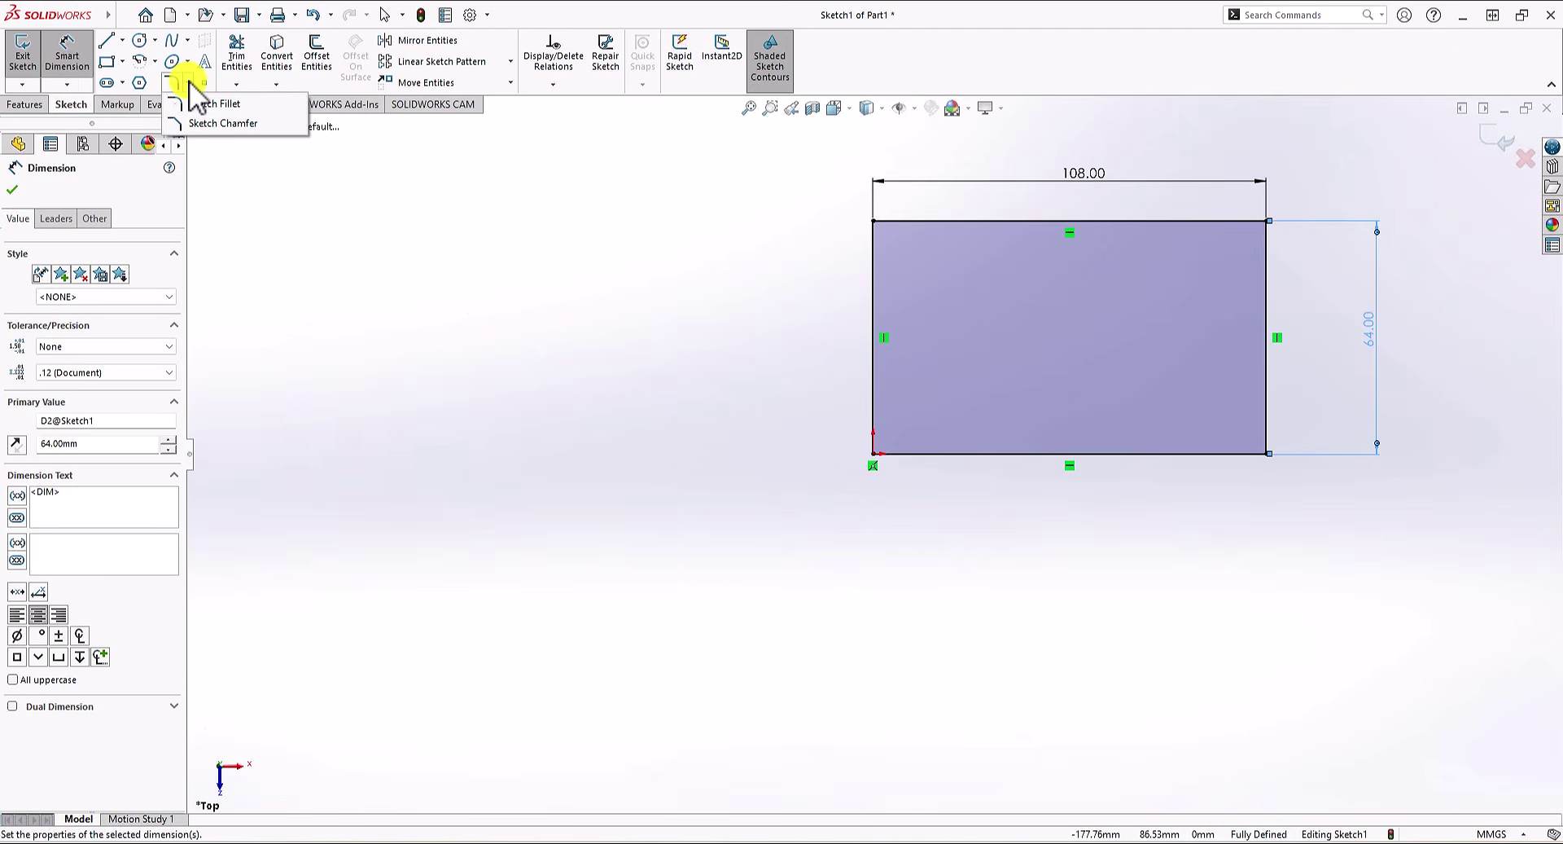
left_click(197, 125)
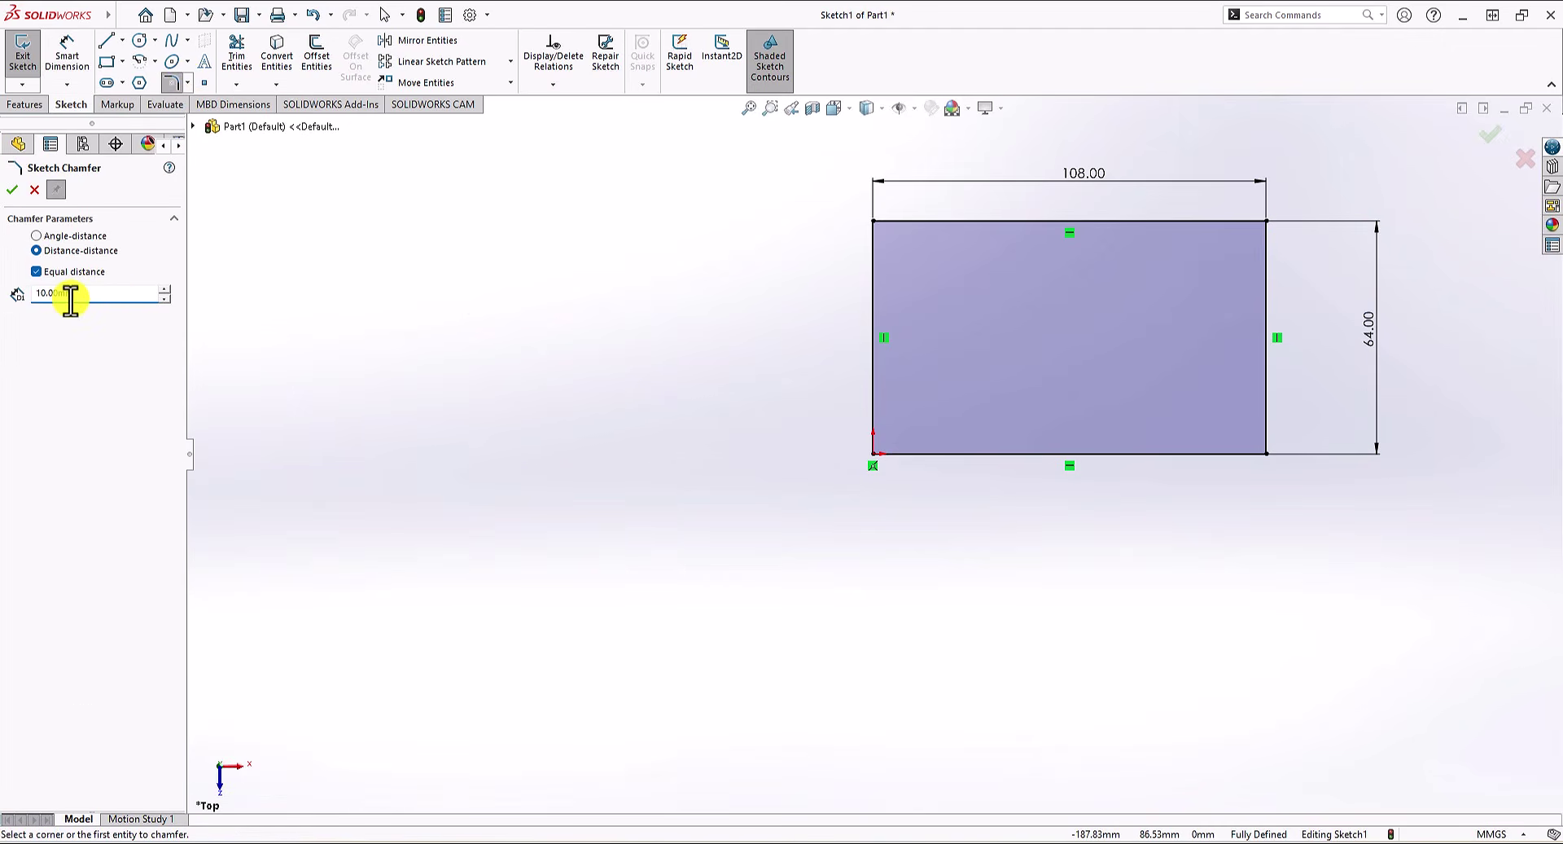
left_click_drag(70, 299, 6, 295)
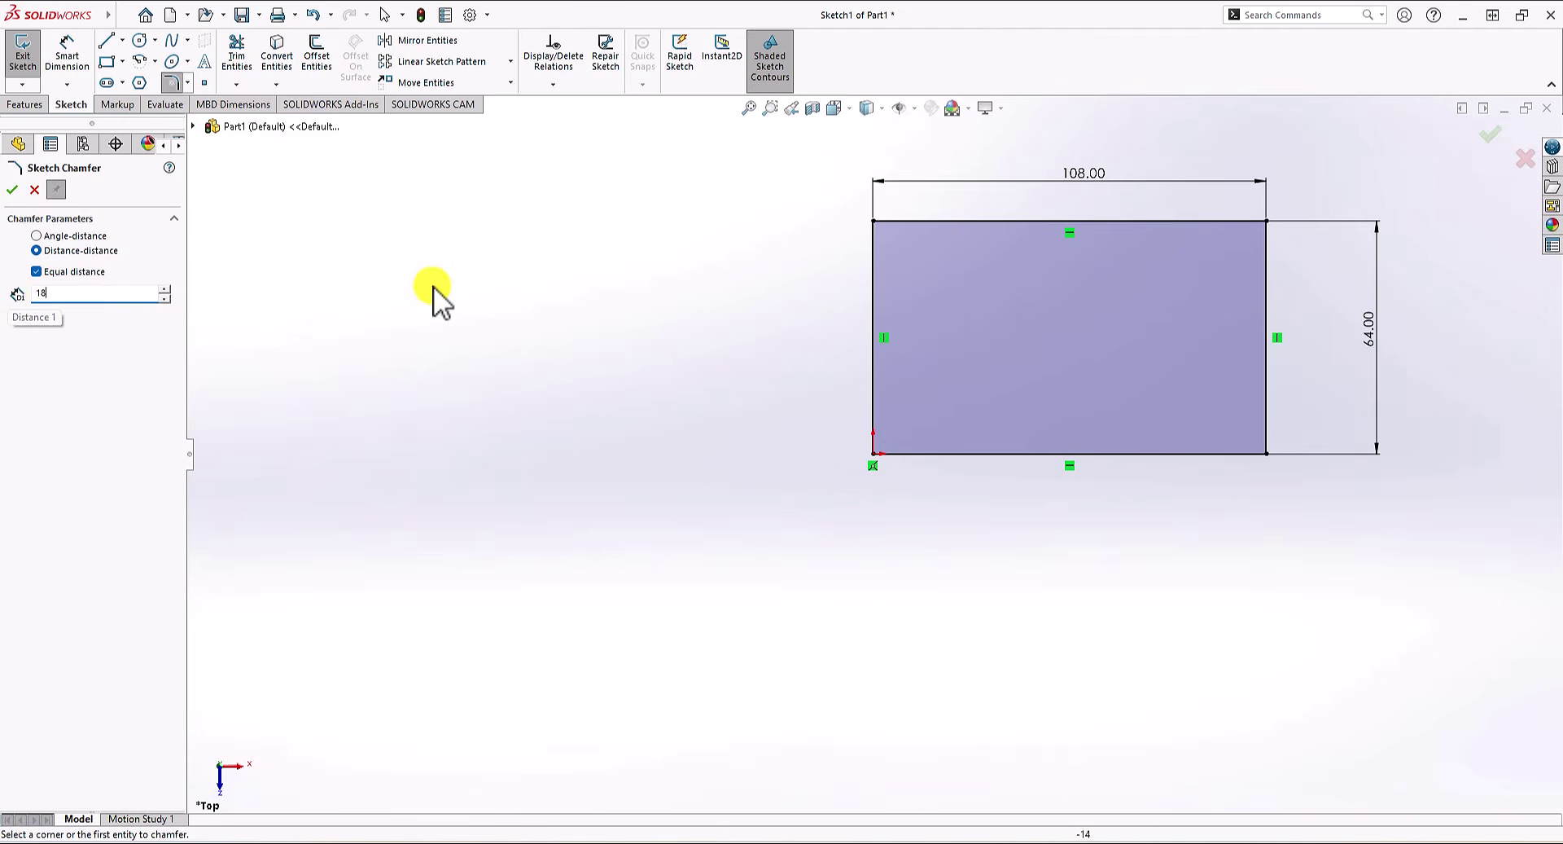
left_click(875, 457)
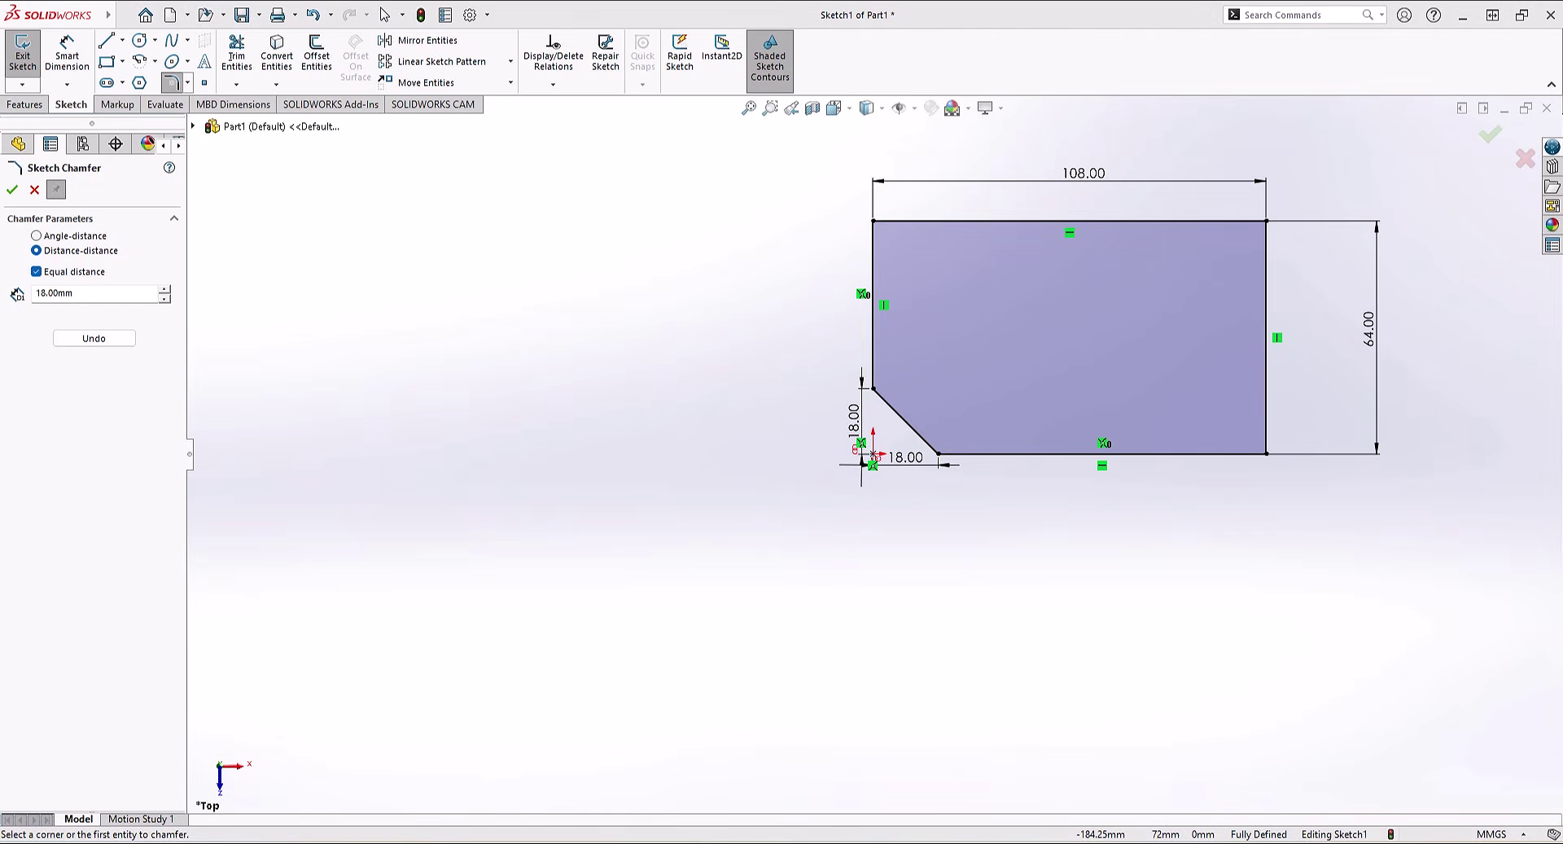
Step: Draw a slanted line about 75 mm long from the rectangle's top edge down to its right edge
left_click(106, 40)
left_click(1013, 220)
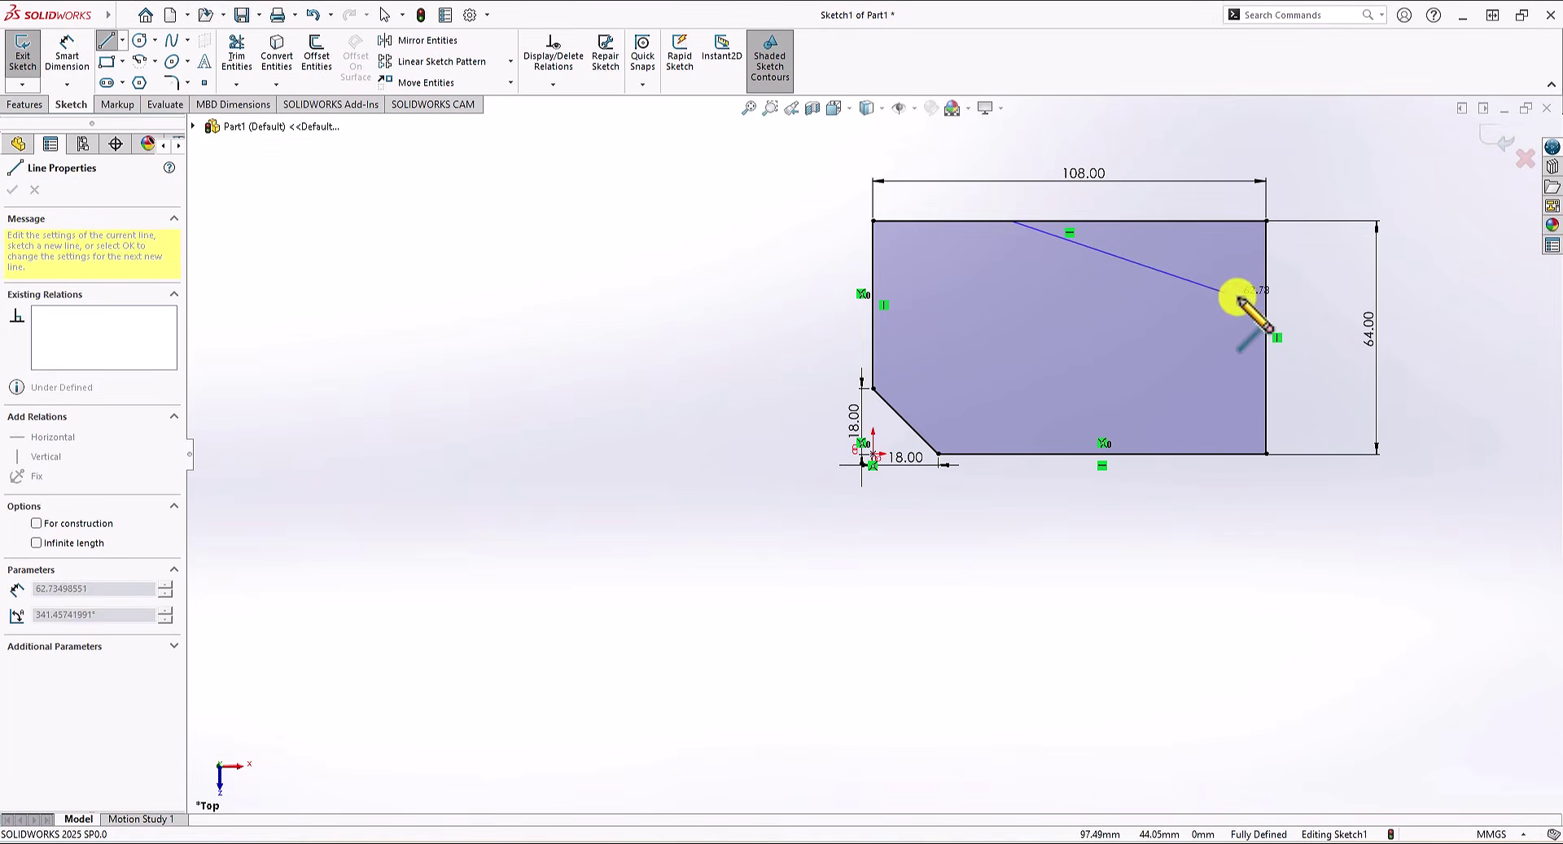
left_click(1266, 322)
key("Escape")
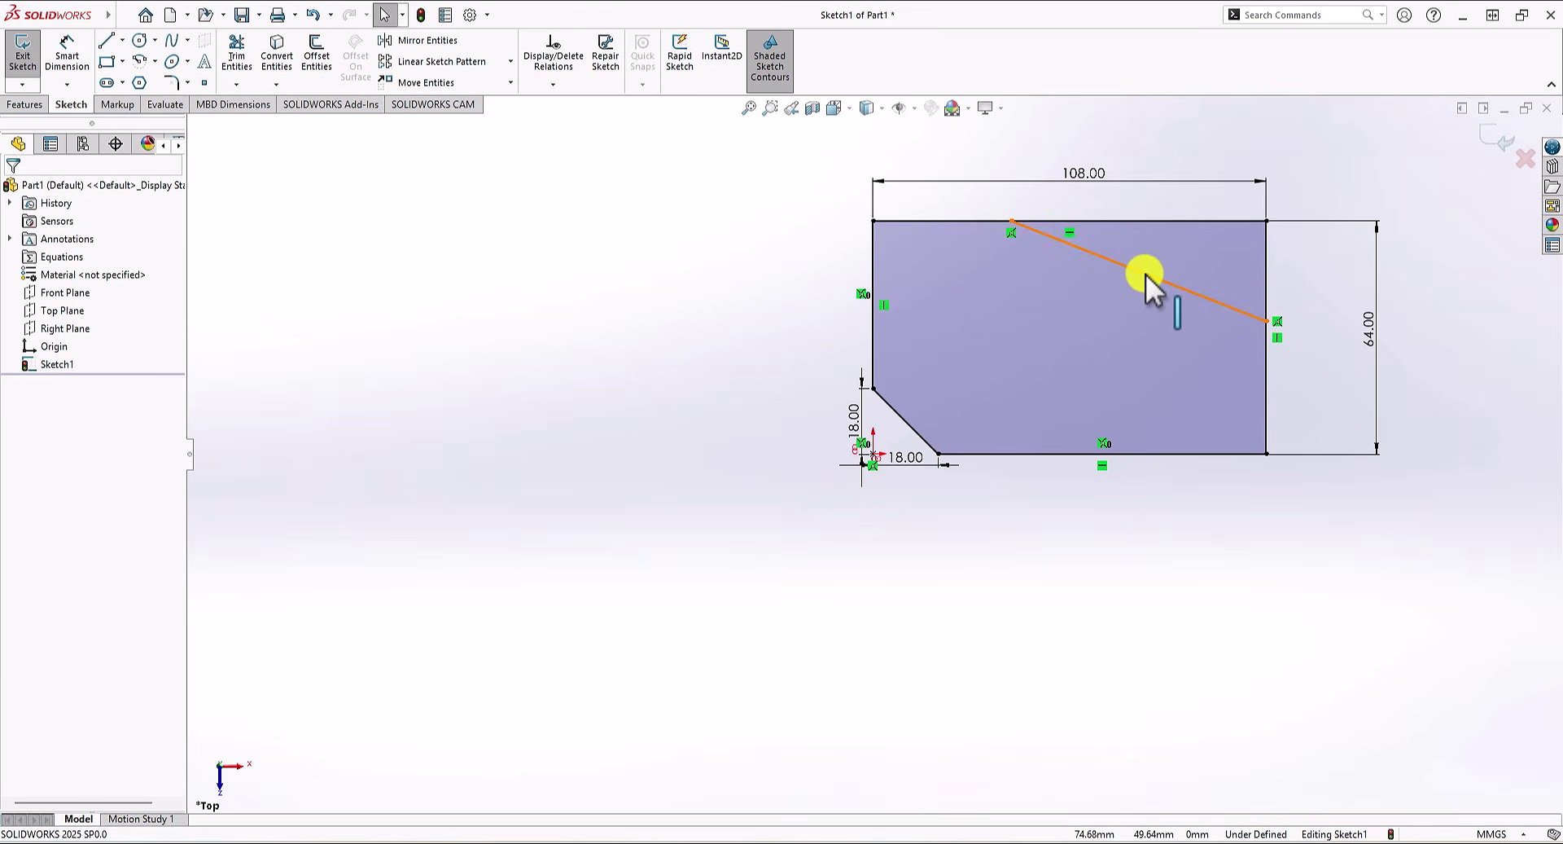
Step: Dimension the angle between the slanted line and the rectangle's top edge at 35 degrees
left_click(67, 51)
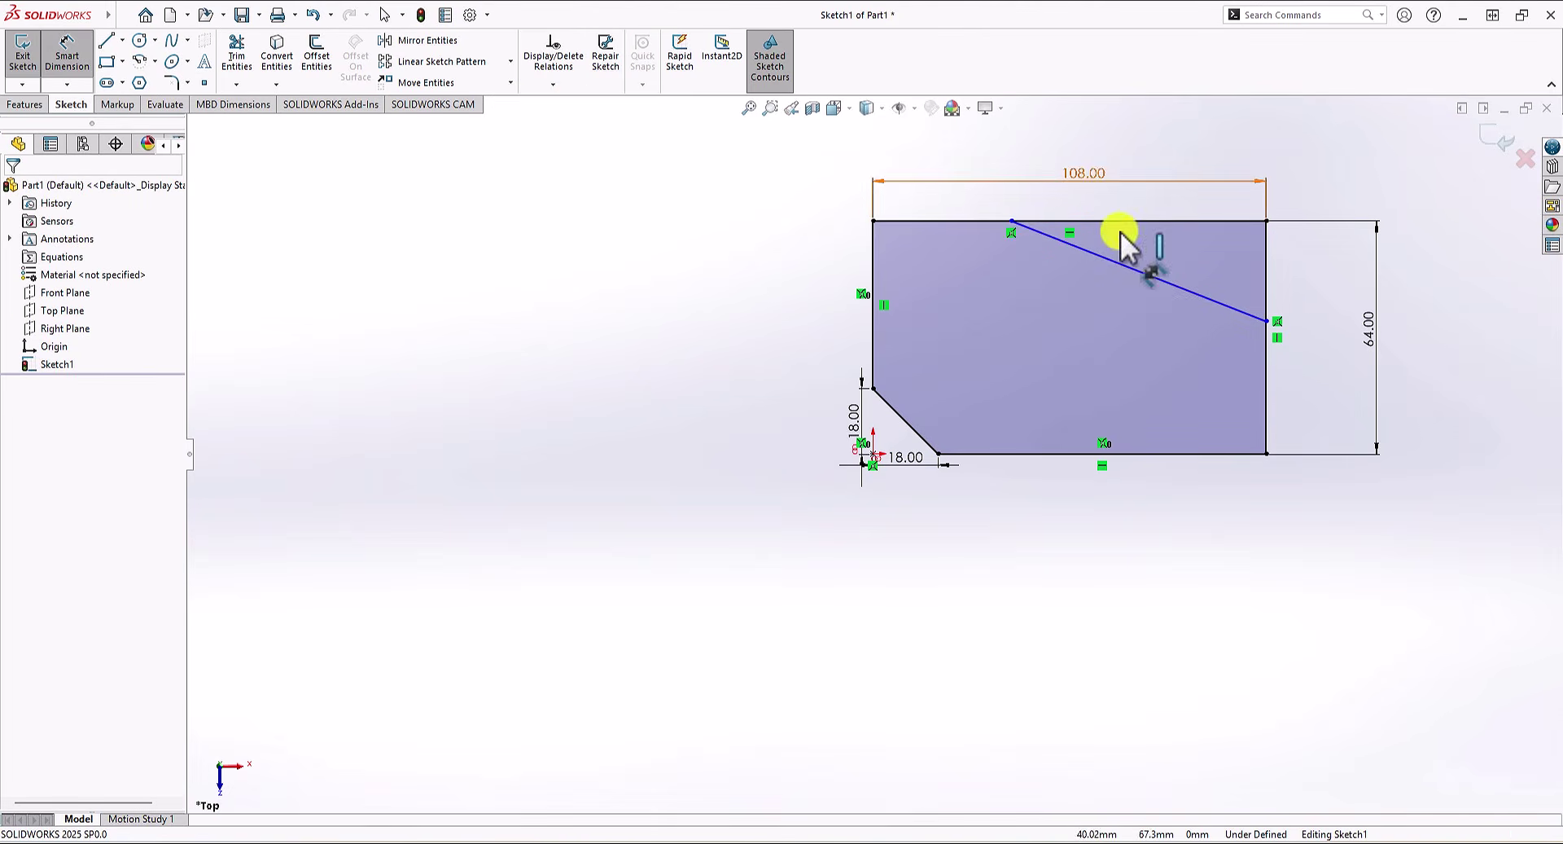
left_click(1165, 280)
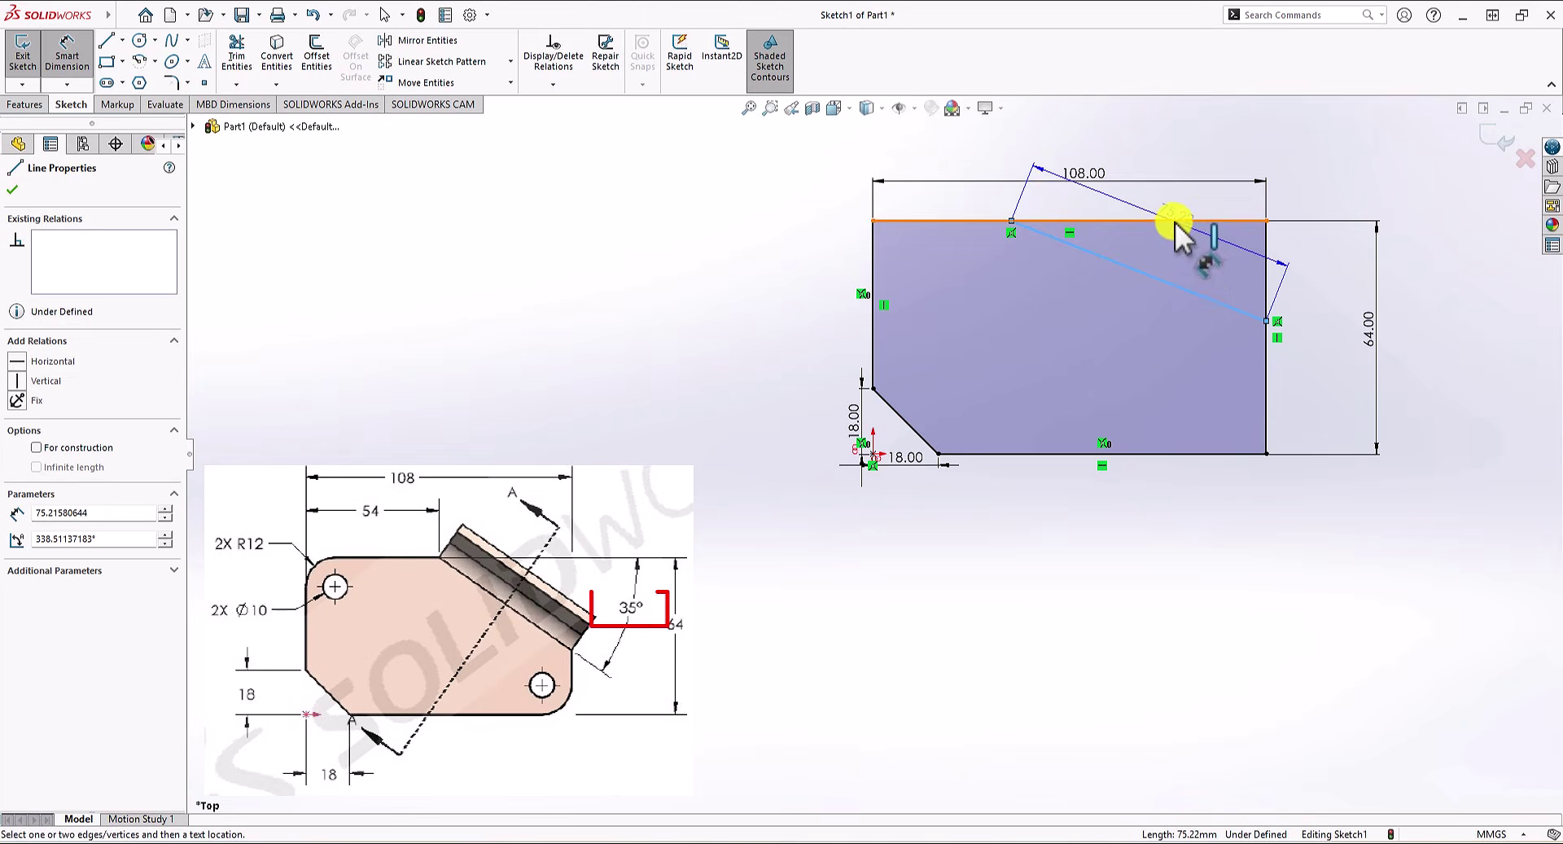
left_click(1180, 221)
left_click(1440, 293)
type("35")
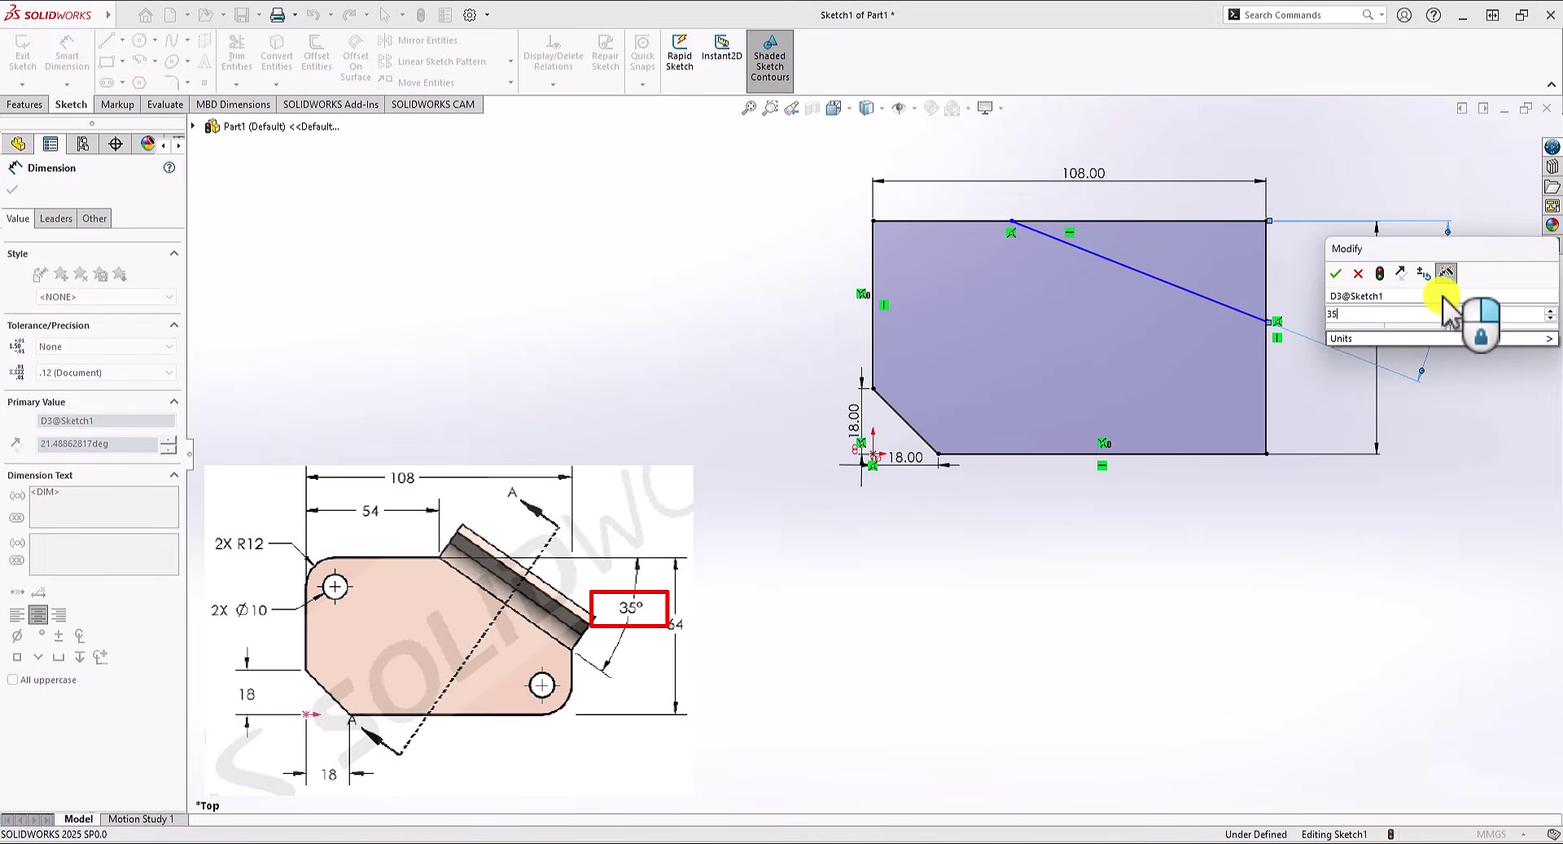
key("Return")
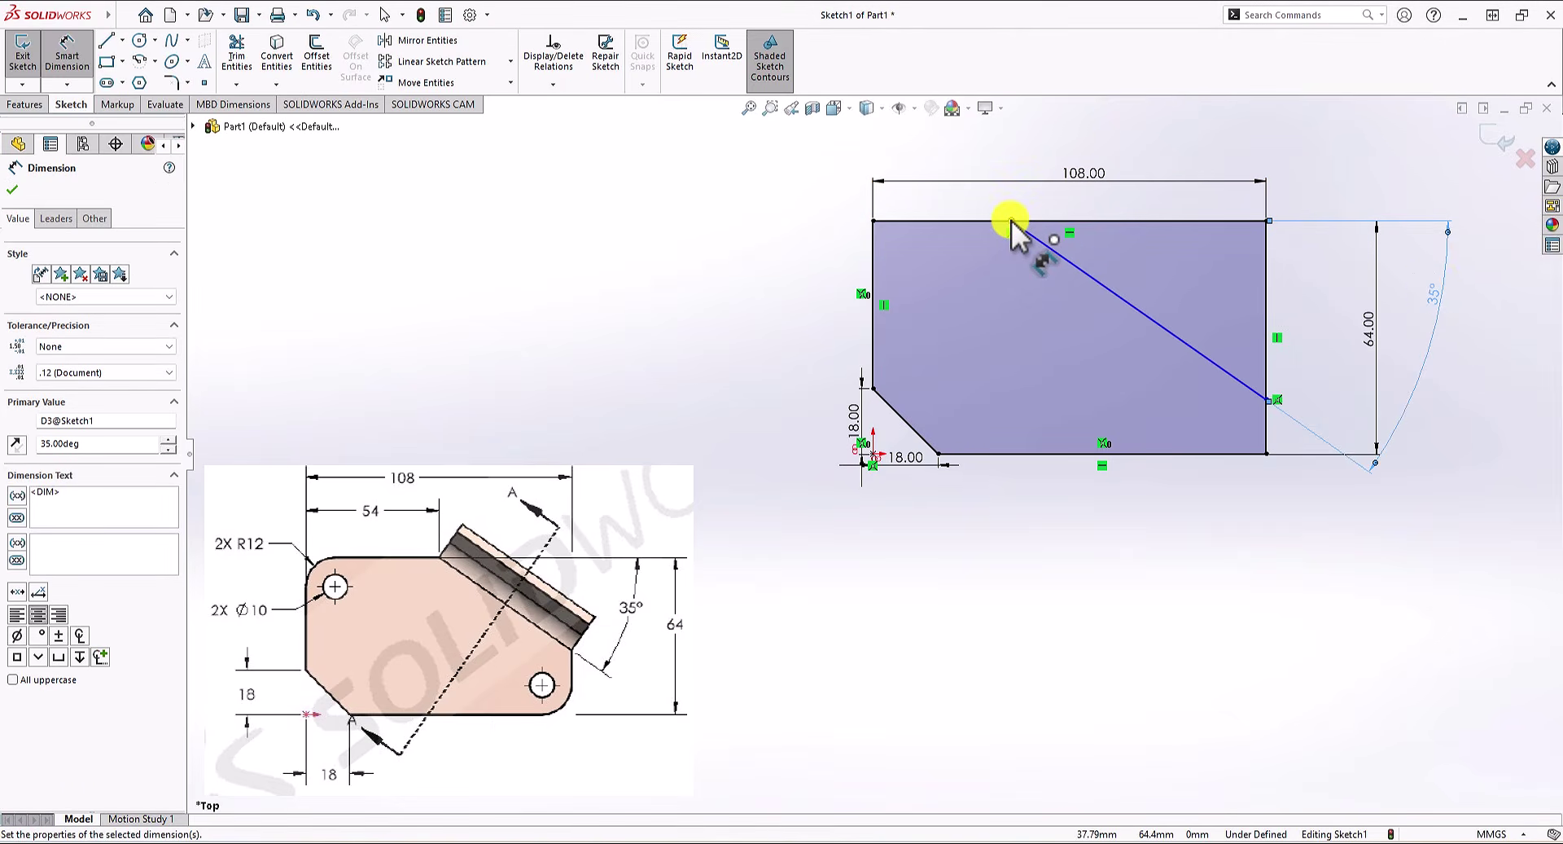
Step: Dimension the slanted line's upper endpoint 54 mm from the rectangle's left edge
left_click(1012, 221)
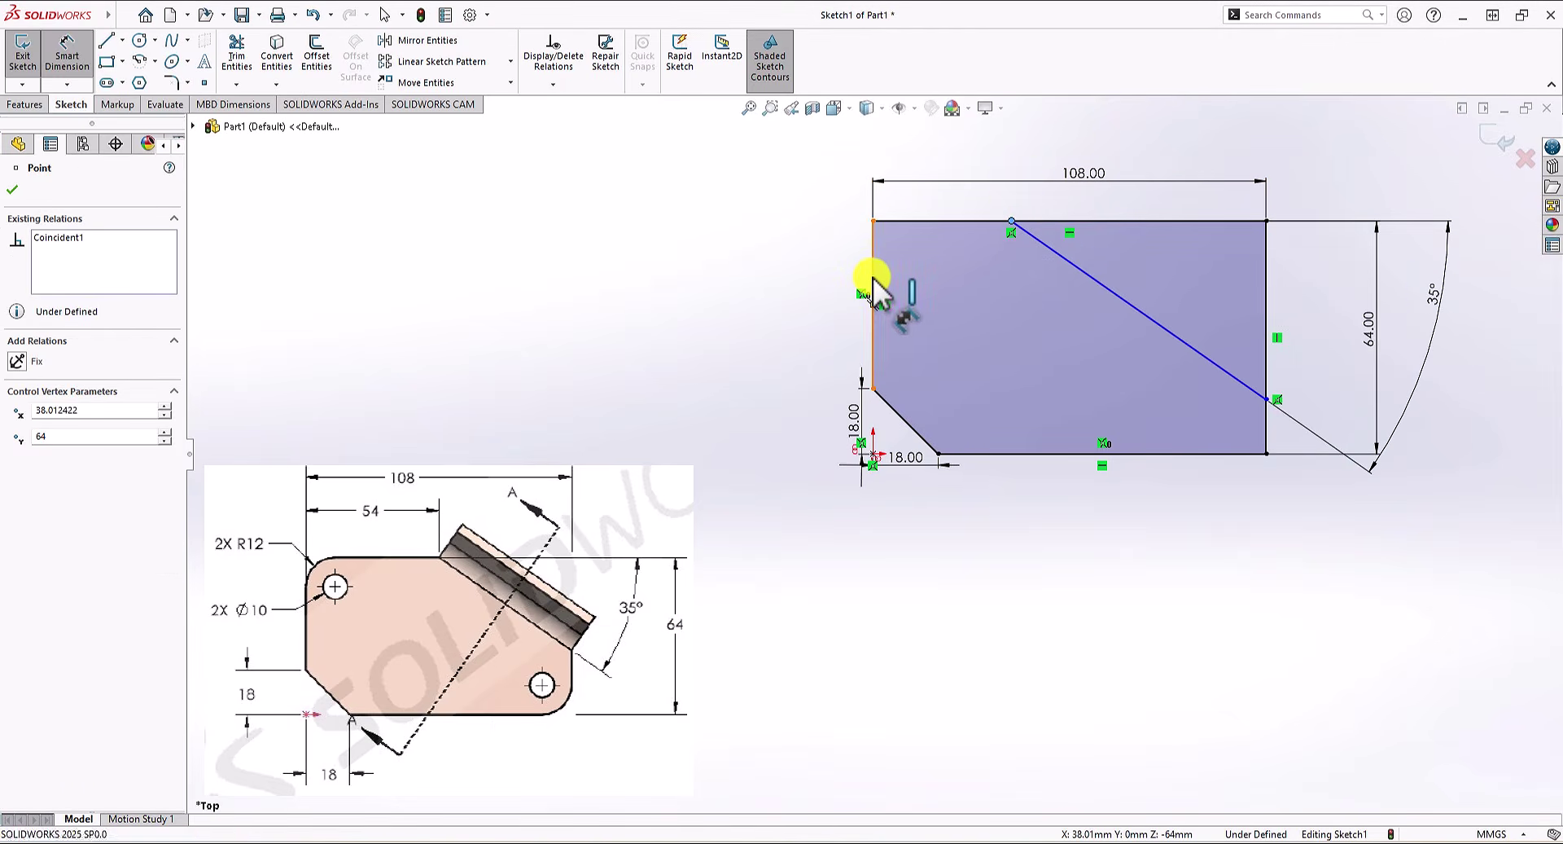
left_click(873, 281)
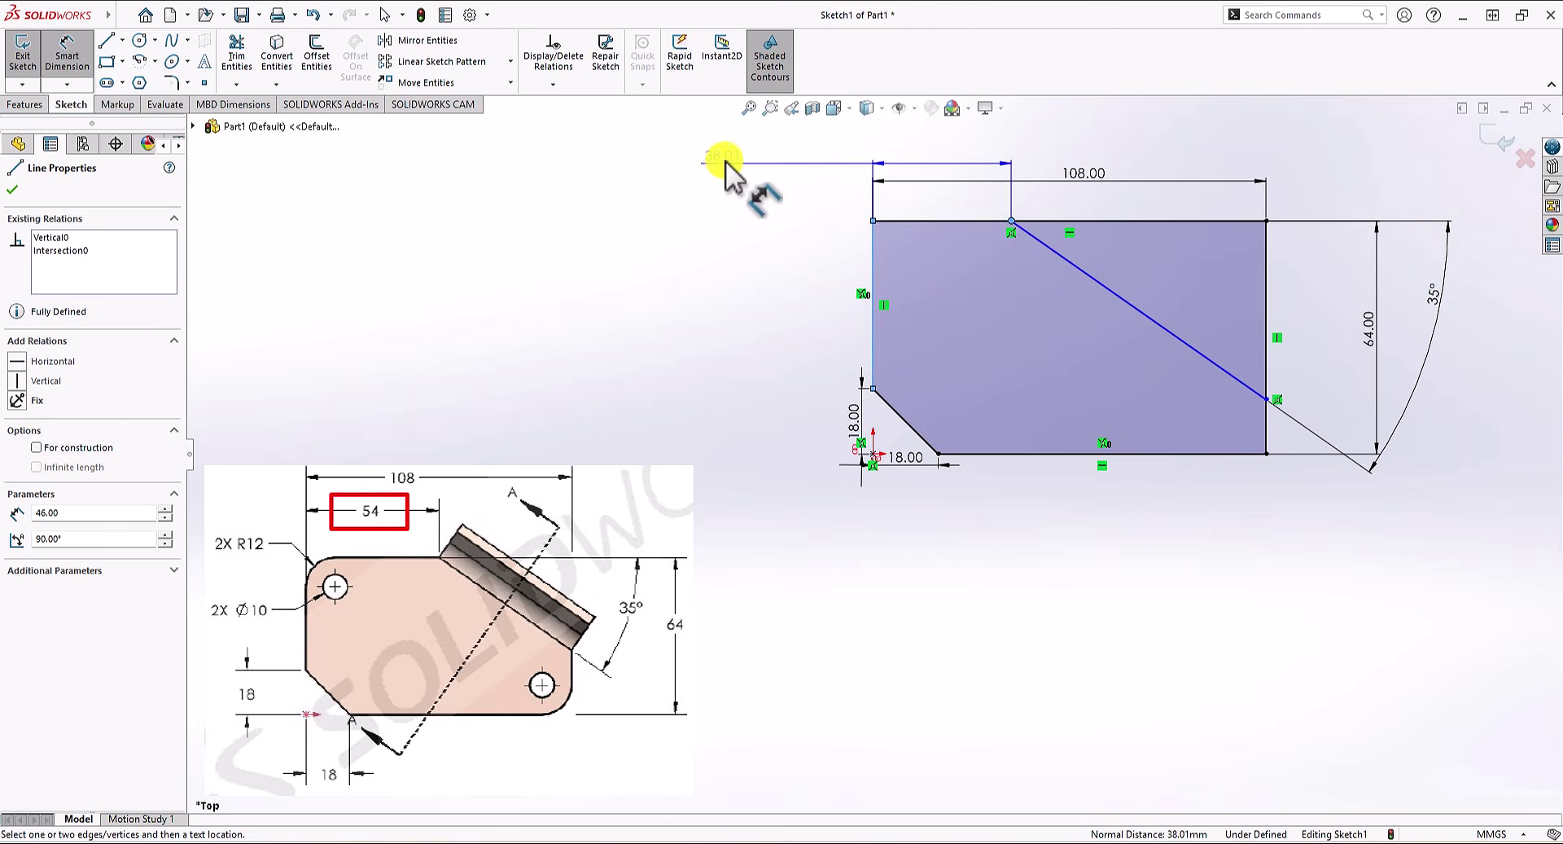
left_click(726, 159)
type("54")
key("Return")
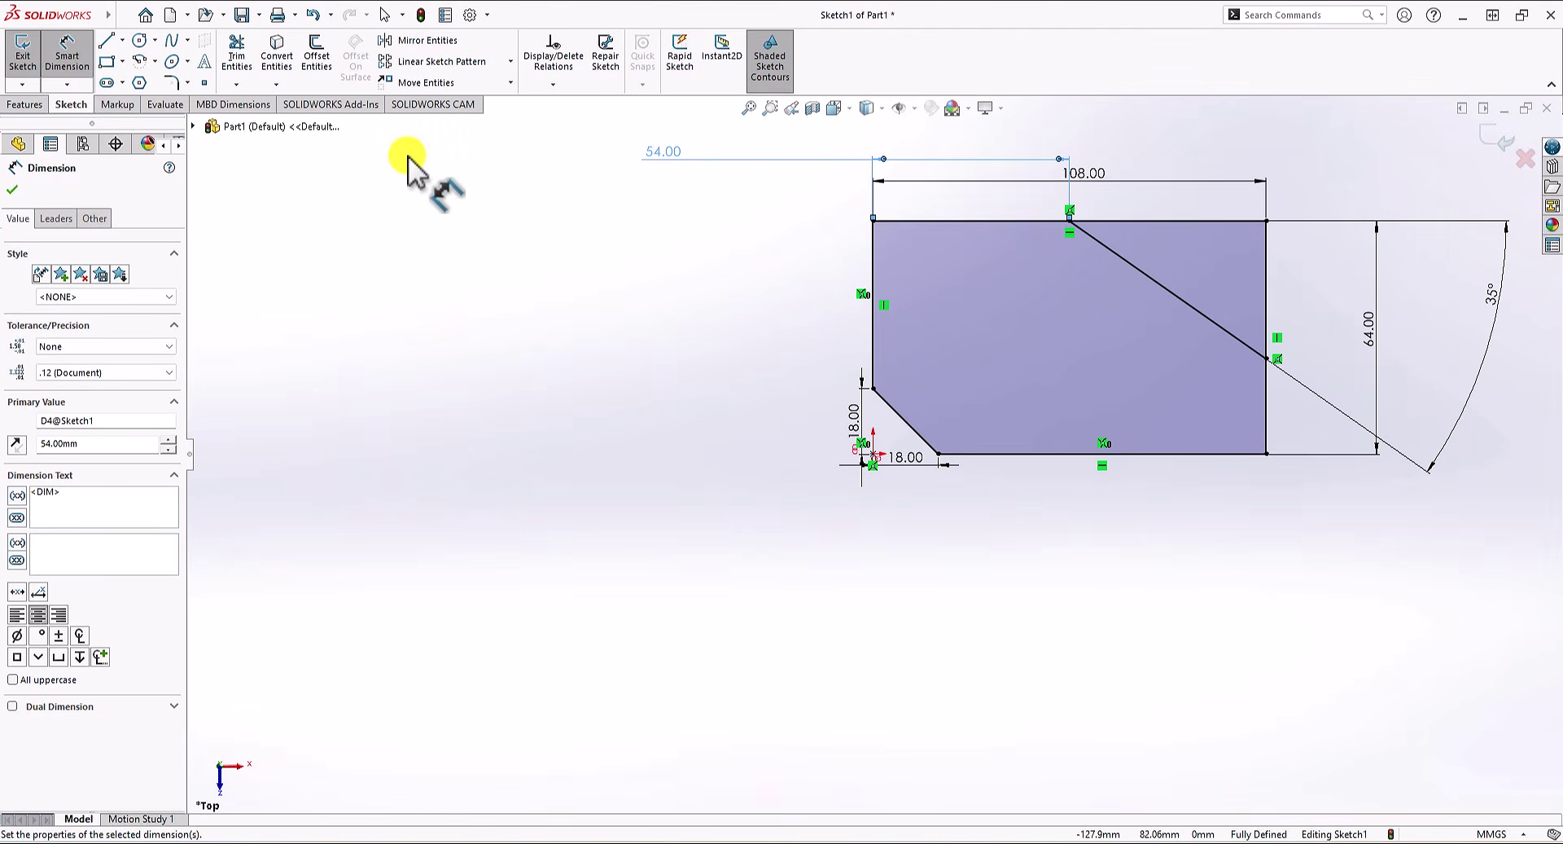
Step: Trim away the top and right edge segments that lie outside the slanted line
left_click(236, 56)
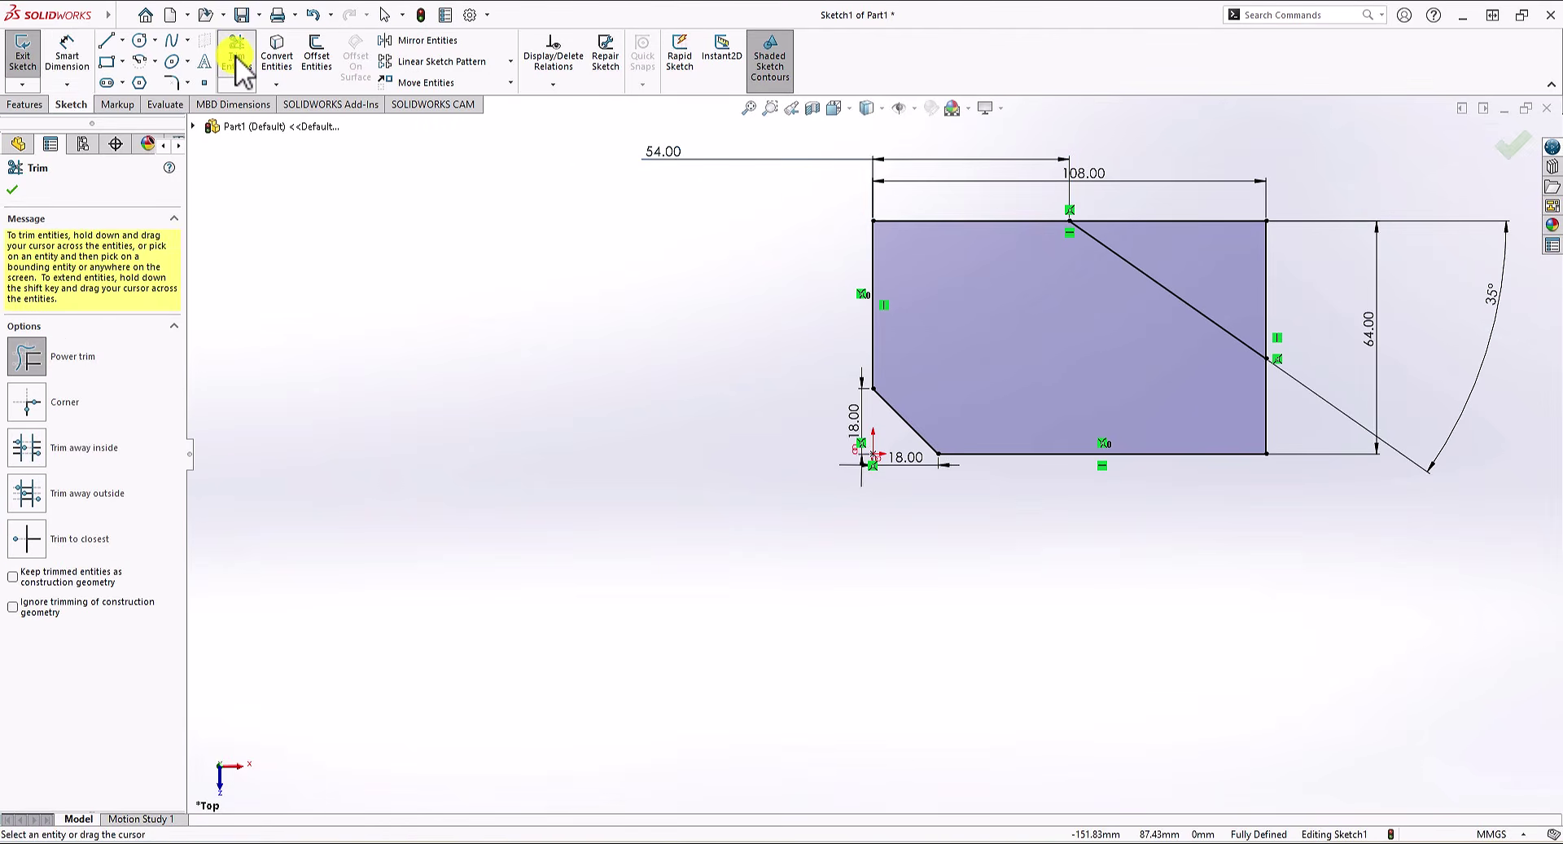
left_click_drag(1201, 203, 1210, 225)
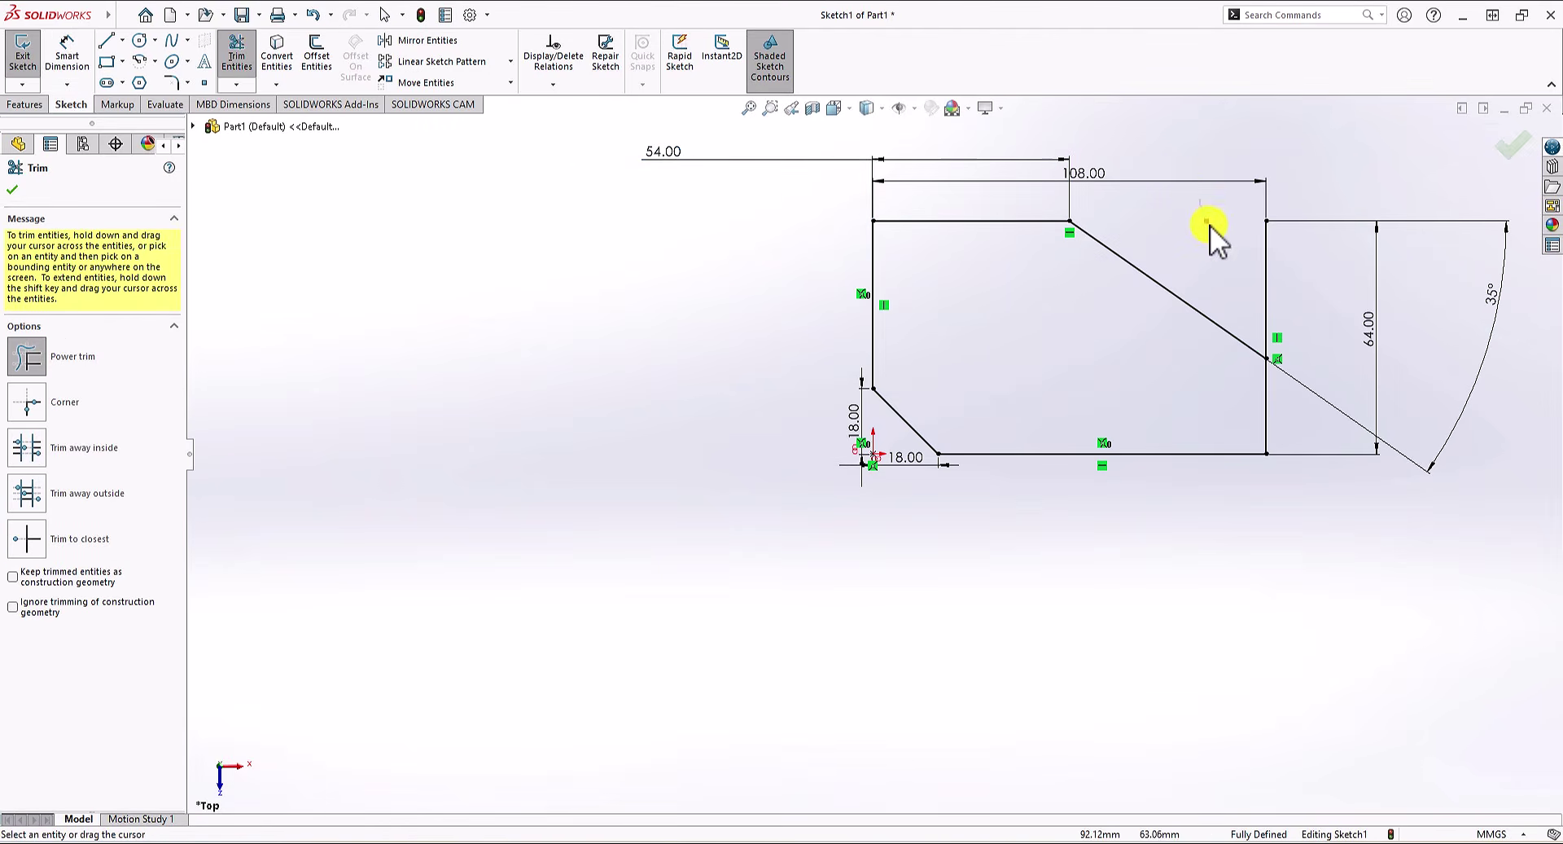
left_click_drag(1293, 252, 1040, 411)
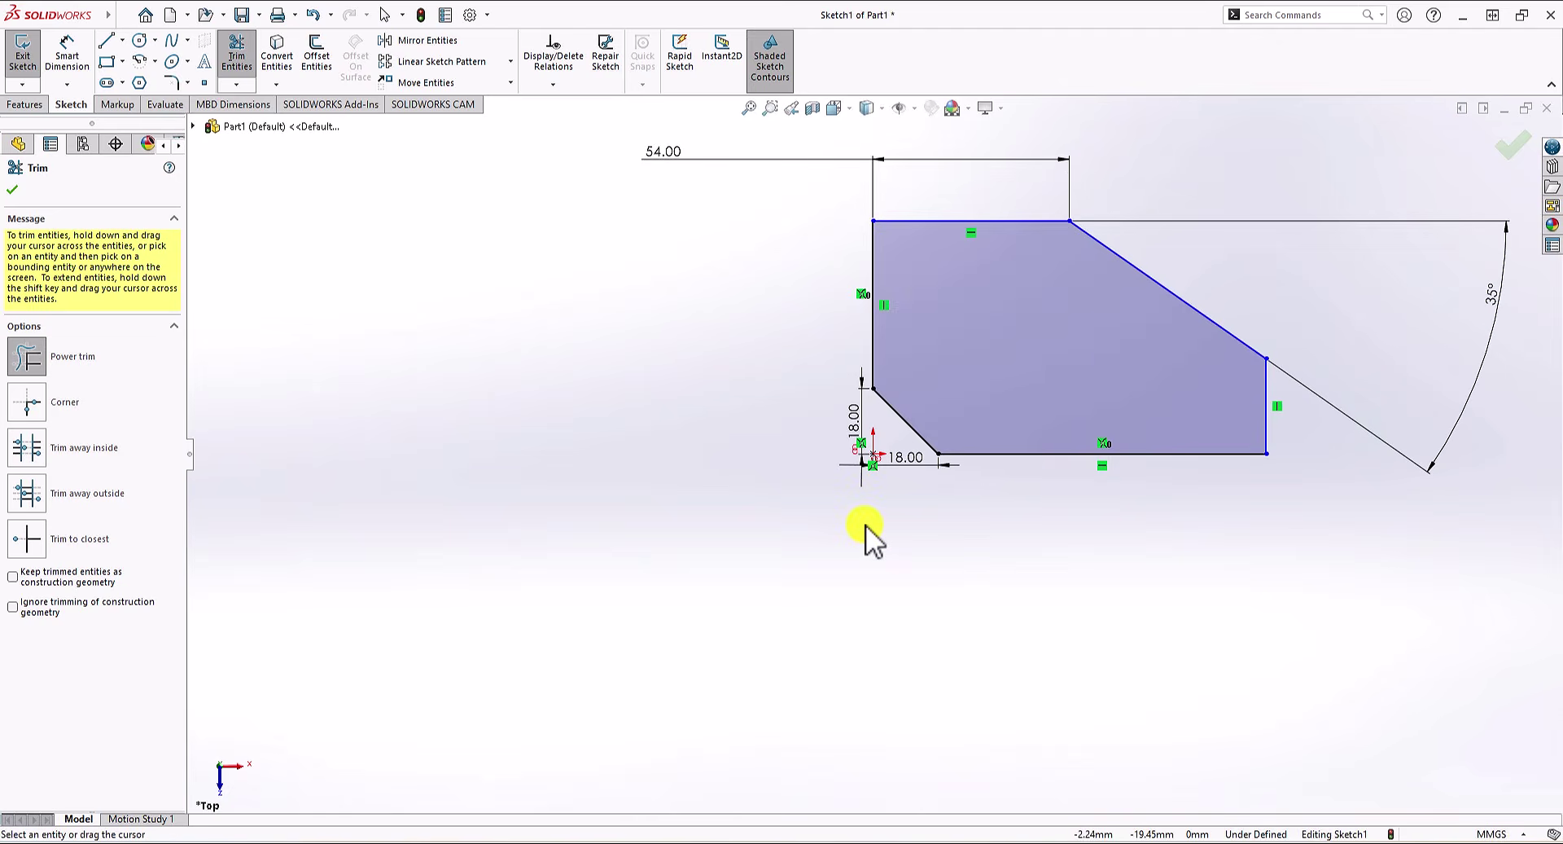
key("Escape")
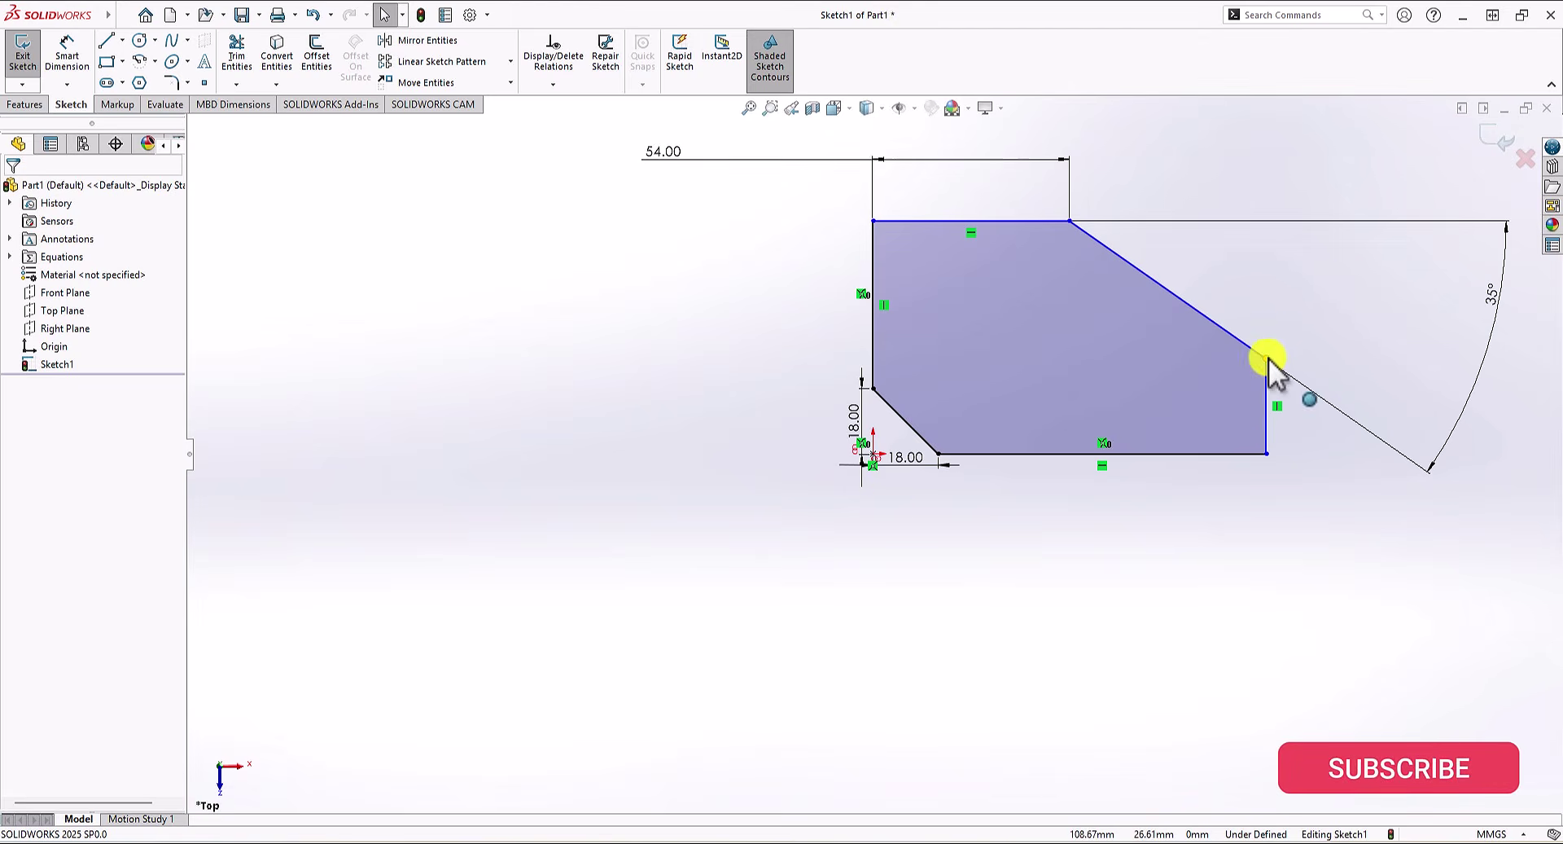
Step: Test-move the slanted line's lower endpoint and dimension the height between the profile's top and bottom edges at 64 mm
mouse_move(1268, 359)
left_mouse_down()
mouse_move(1256, 274)
mouse_move(1257, 349)
mouse_move(1267, 318)
mouse_move(1257, 335)
left_mouse_up()
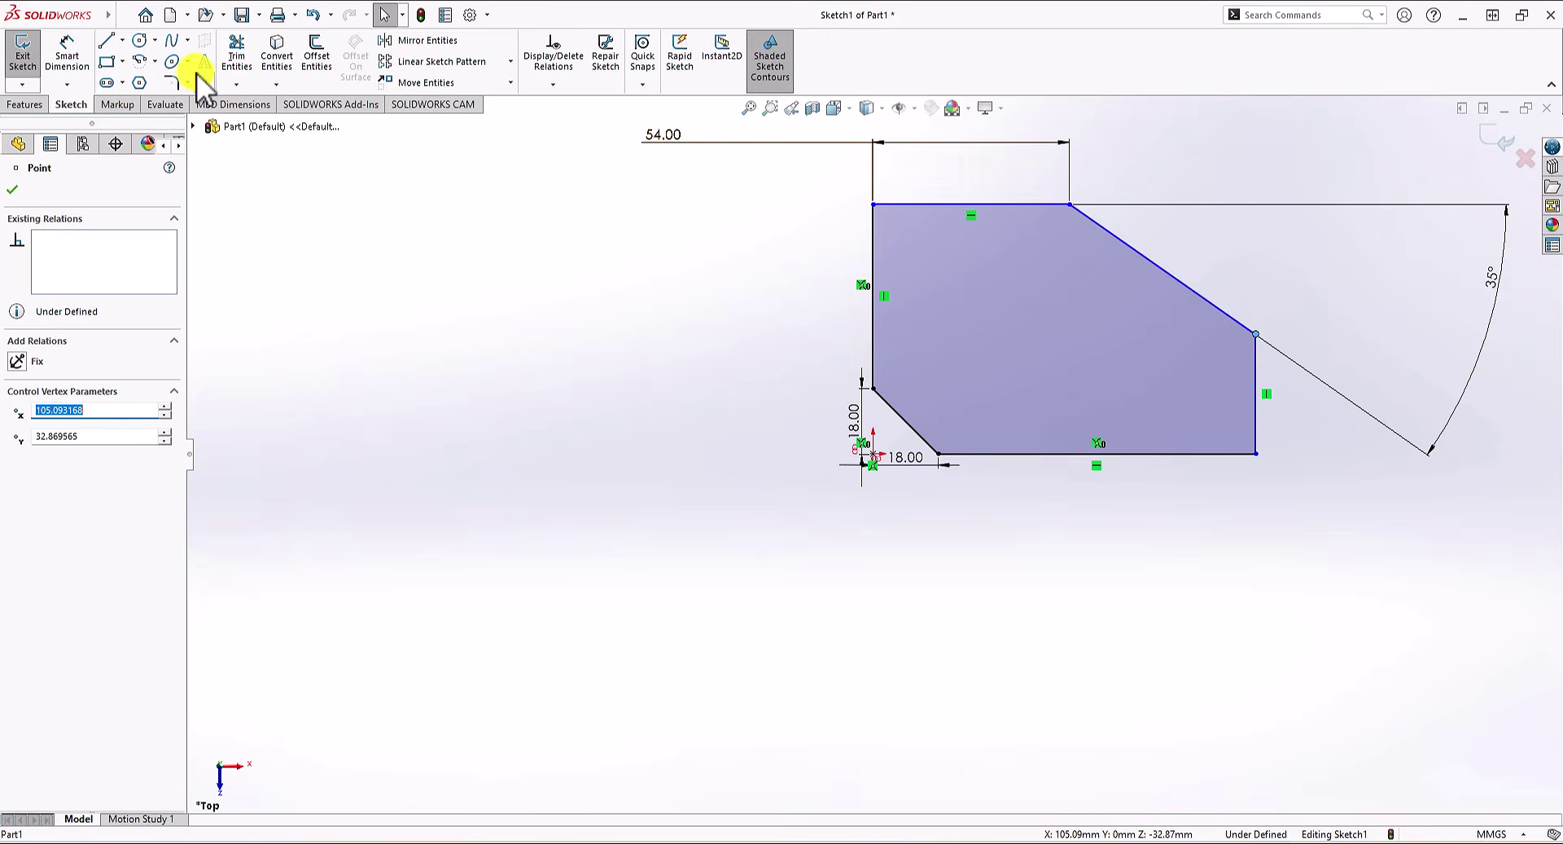
left_click(67, 74)
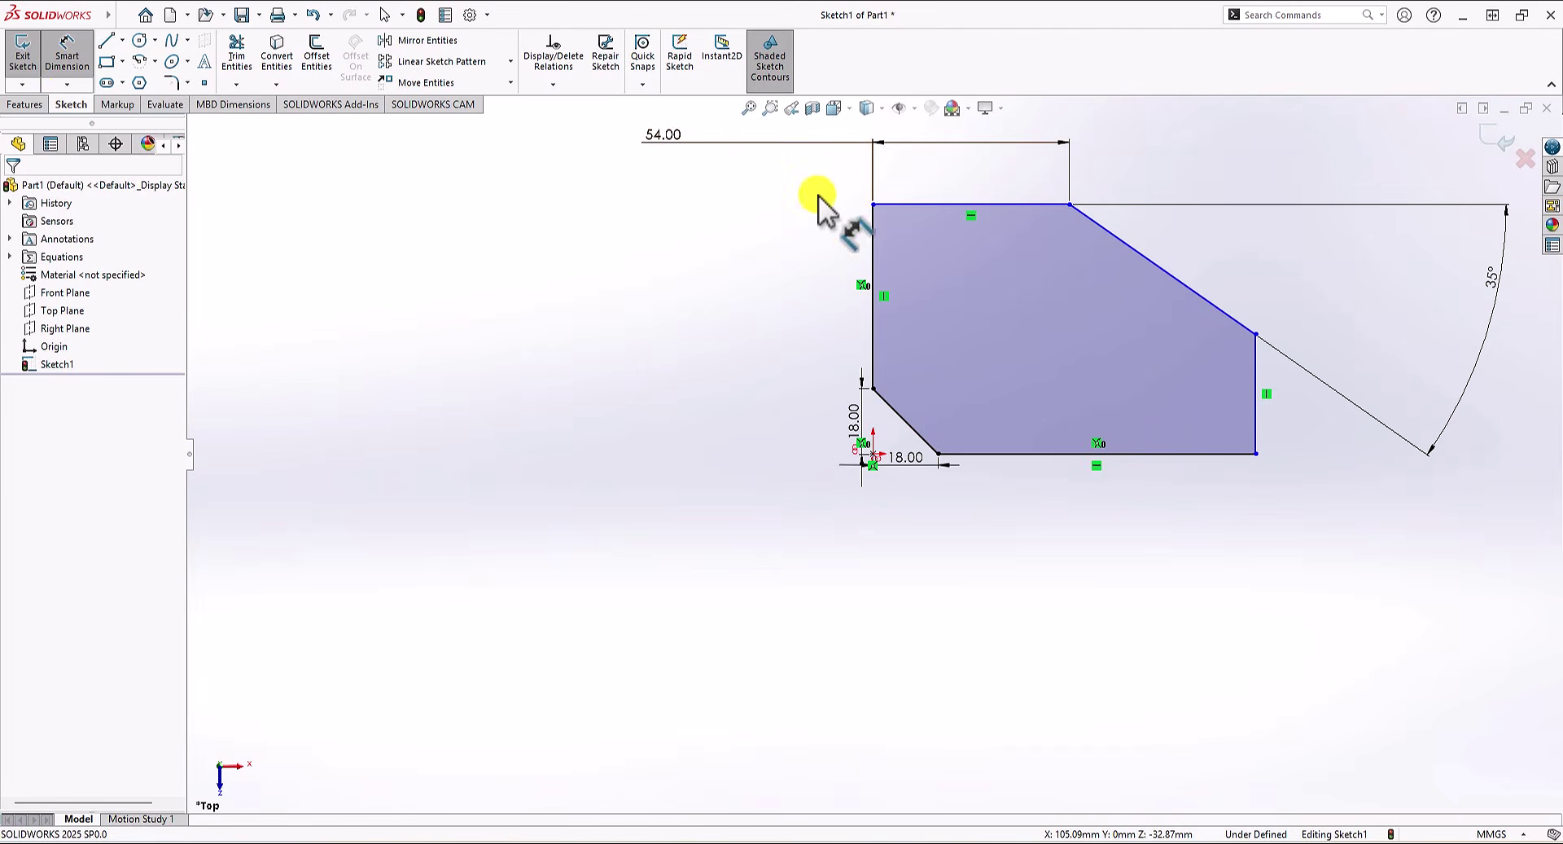
left_click(1008, 204)
left_click(1011, 454)
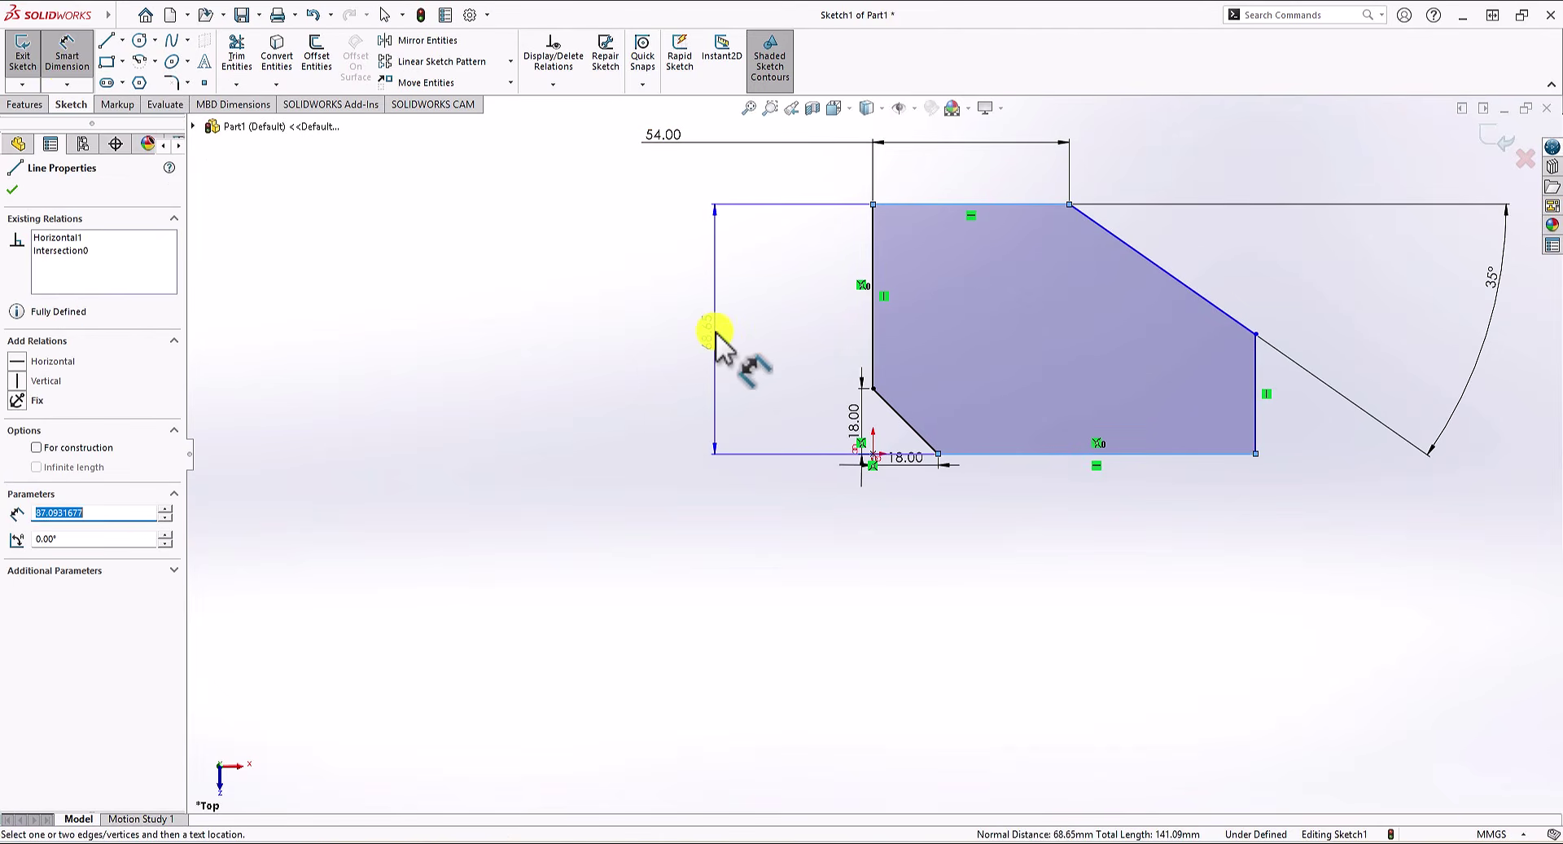
left_click(717, 327)
type("64")
key("Return")
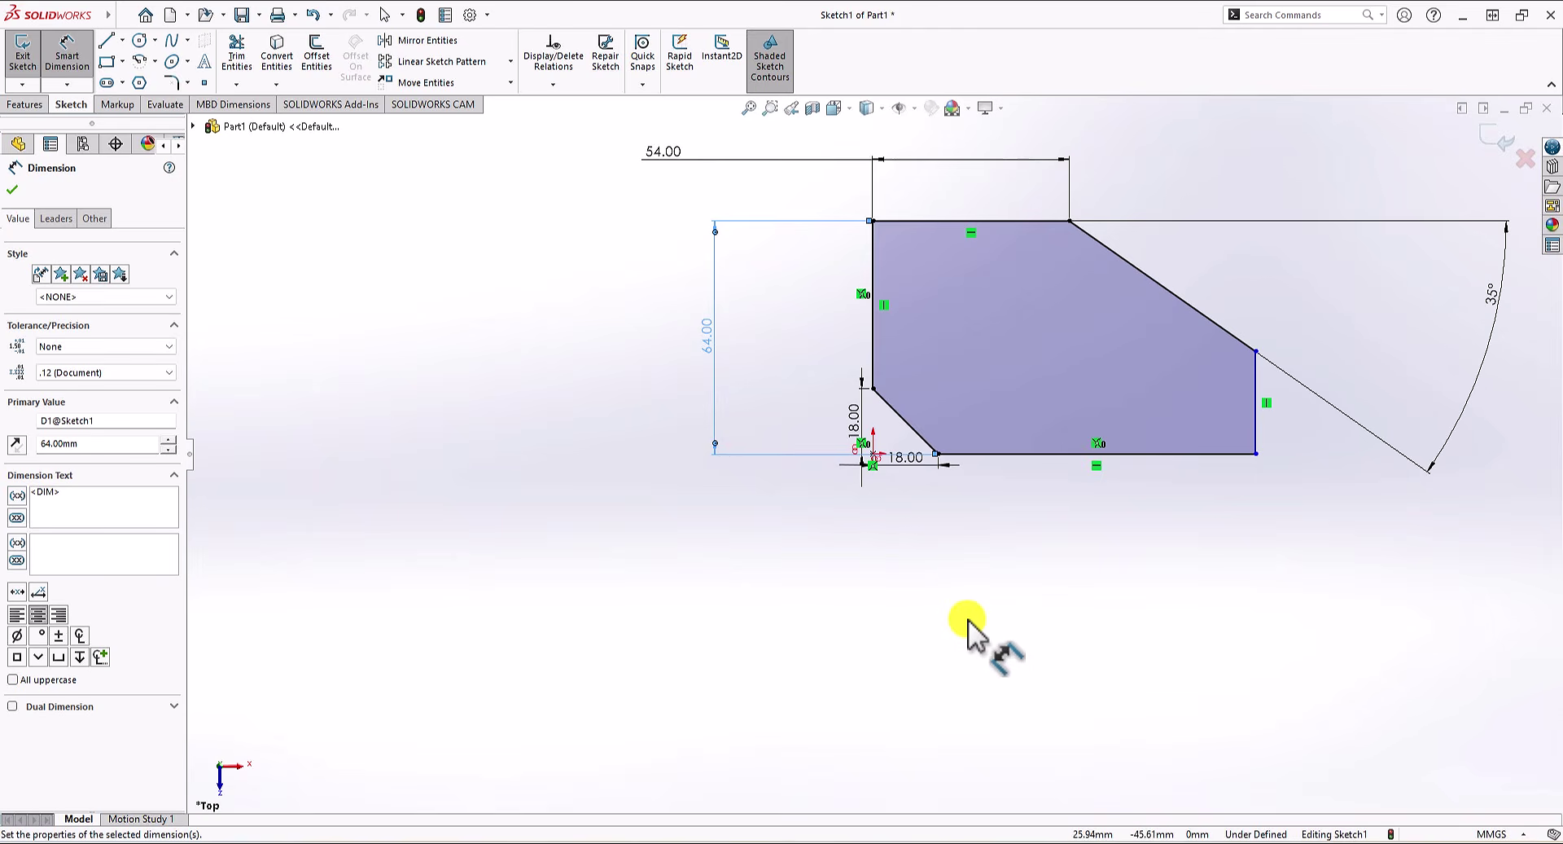
Step: Dimension the width between the profile's left and right vertical edges at 108 mm
left_click(873, 350)
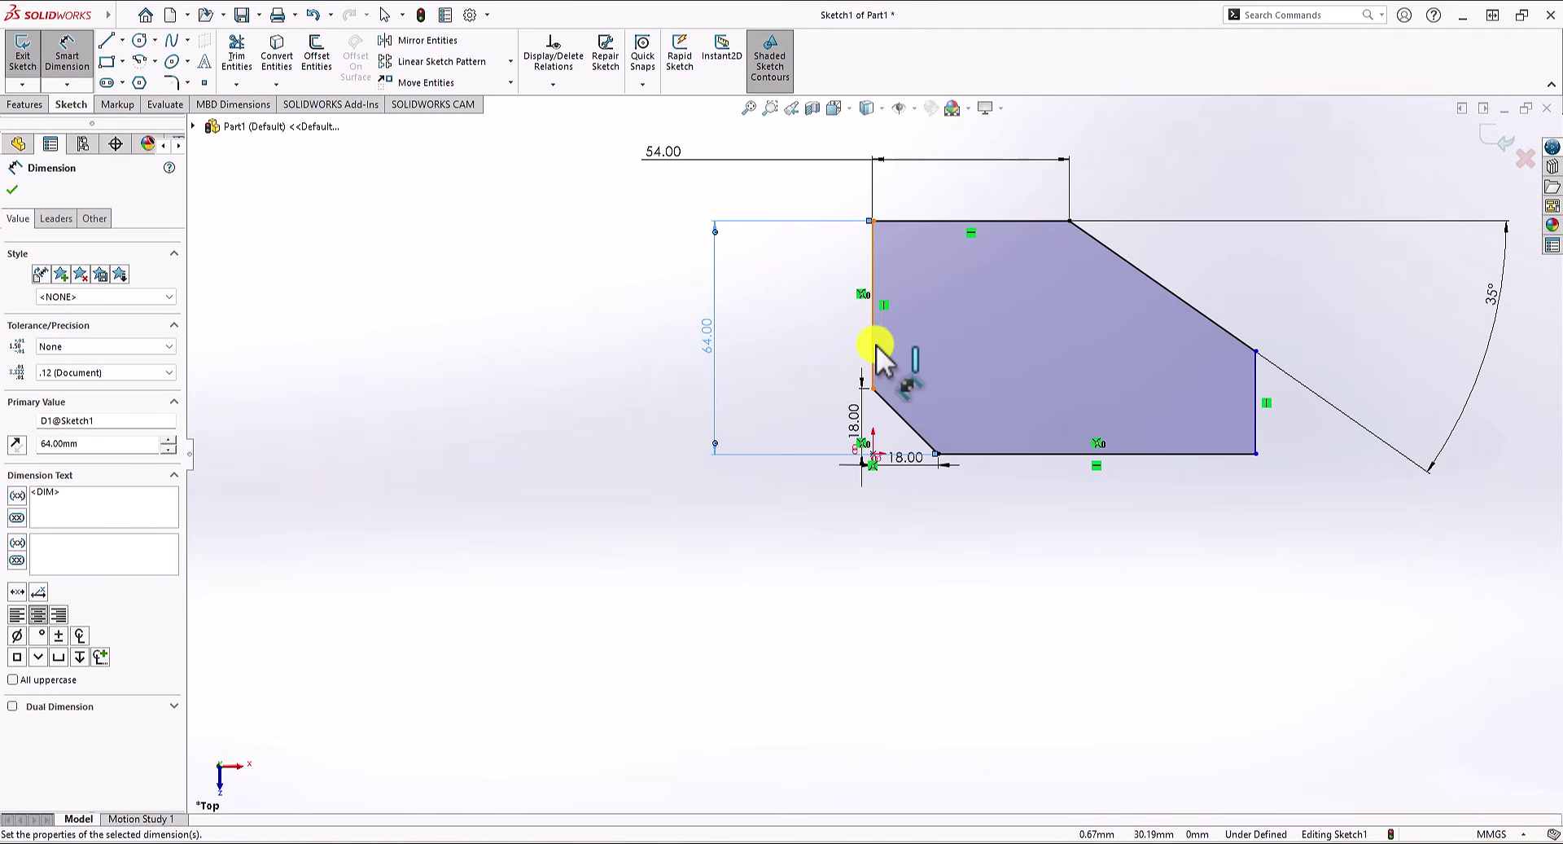
left_click(1257, 405)
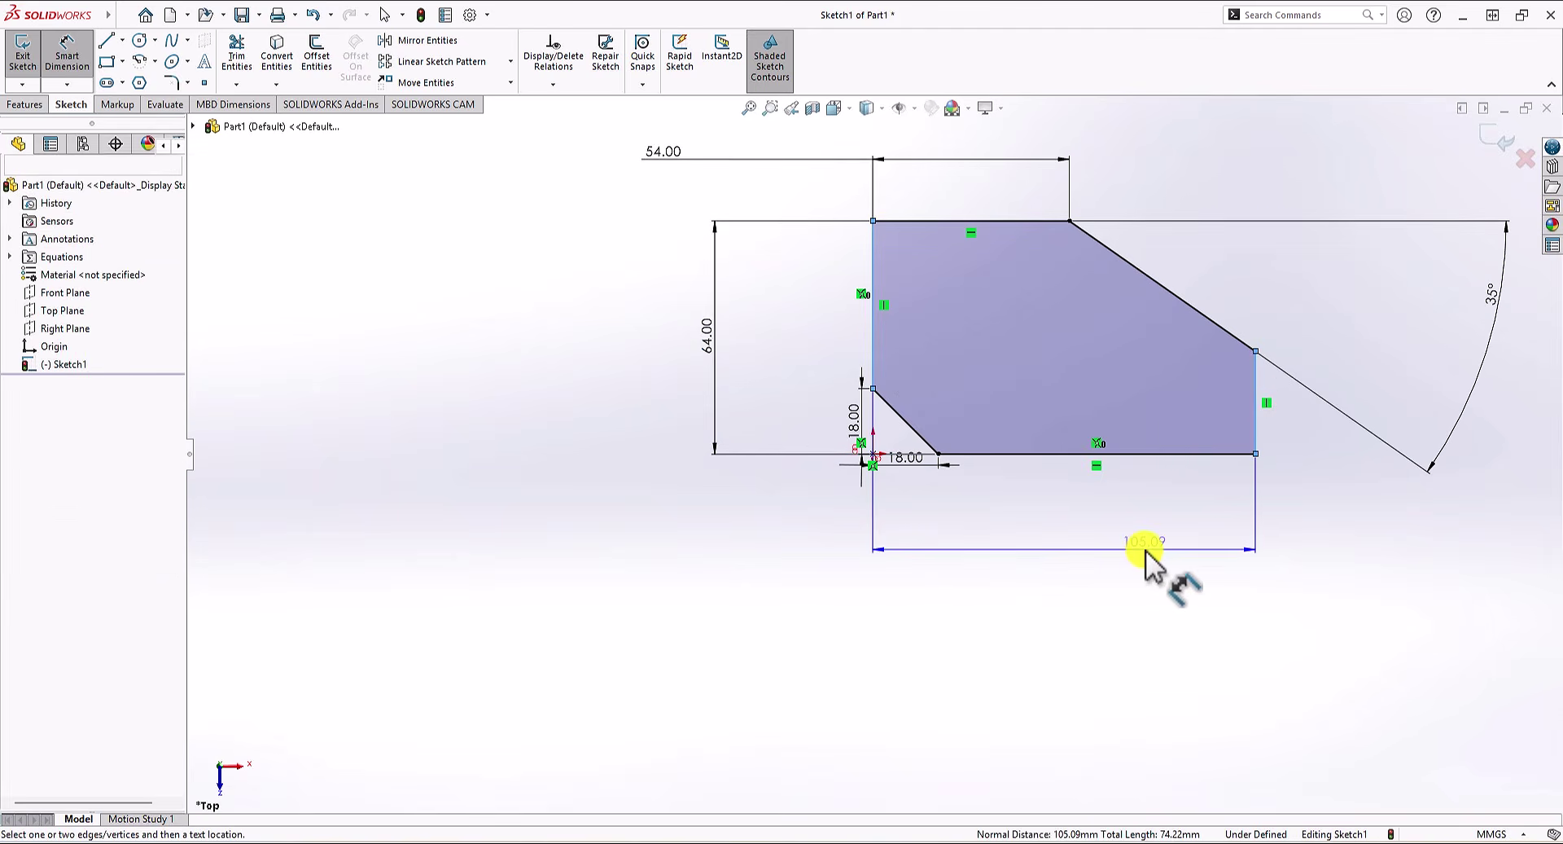
left_click(1146, 550)
type("108")
key("Return")
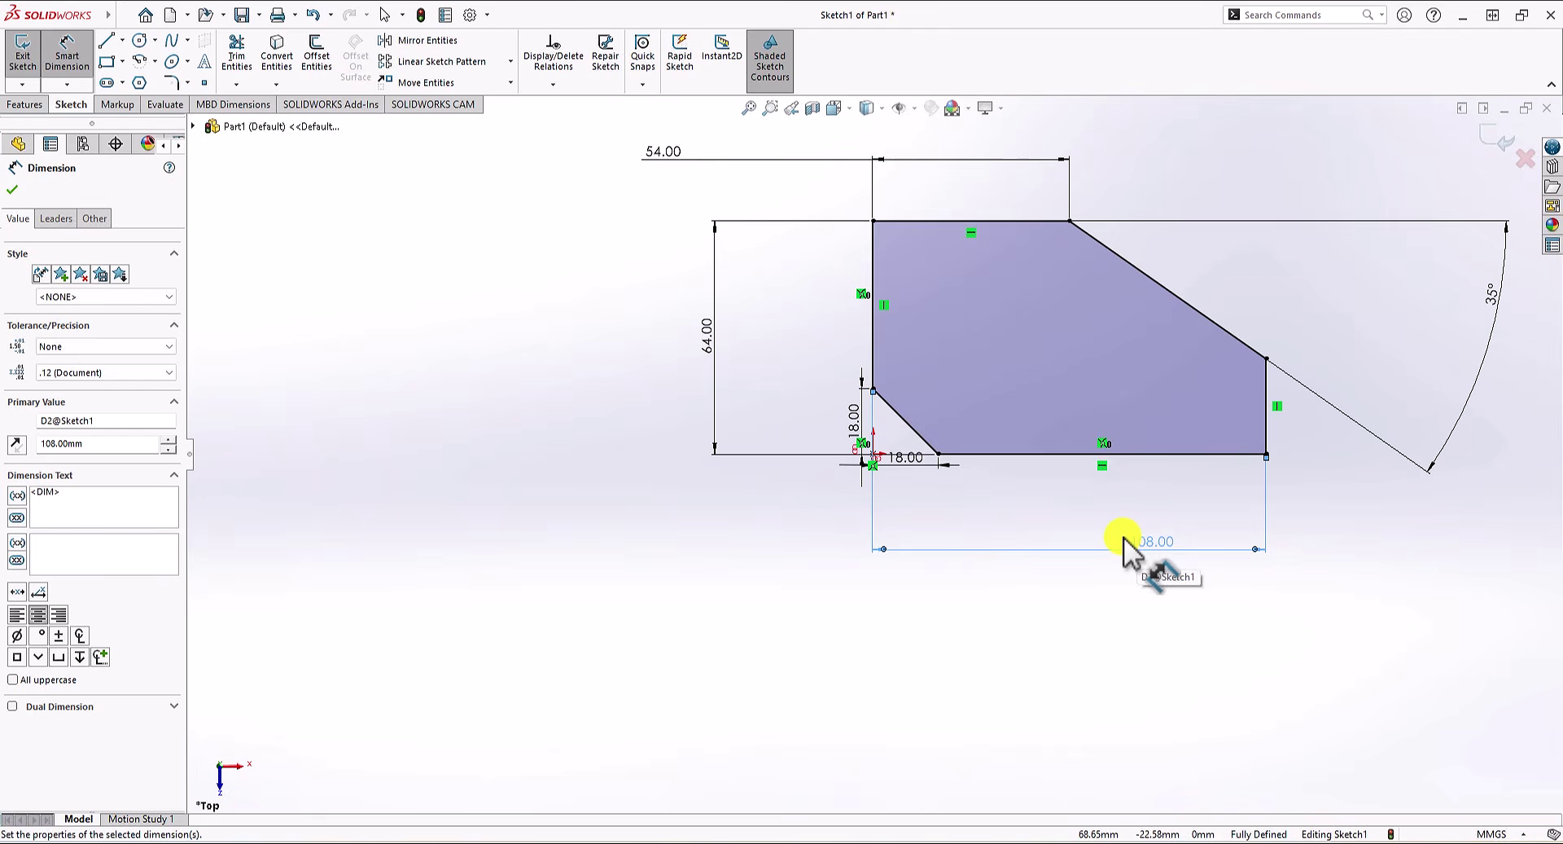
Step: Round the profile's upper-left and lower-right corners with 12 mm sketch fillets
left_click(171, 82)
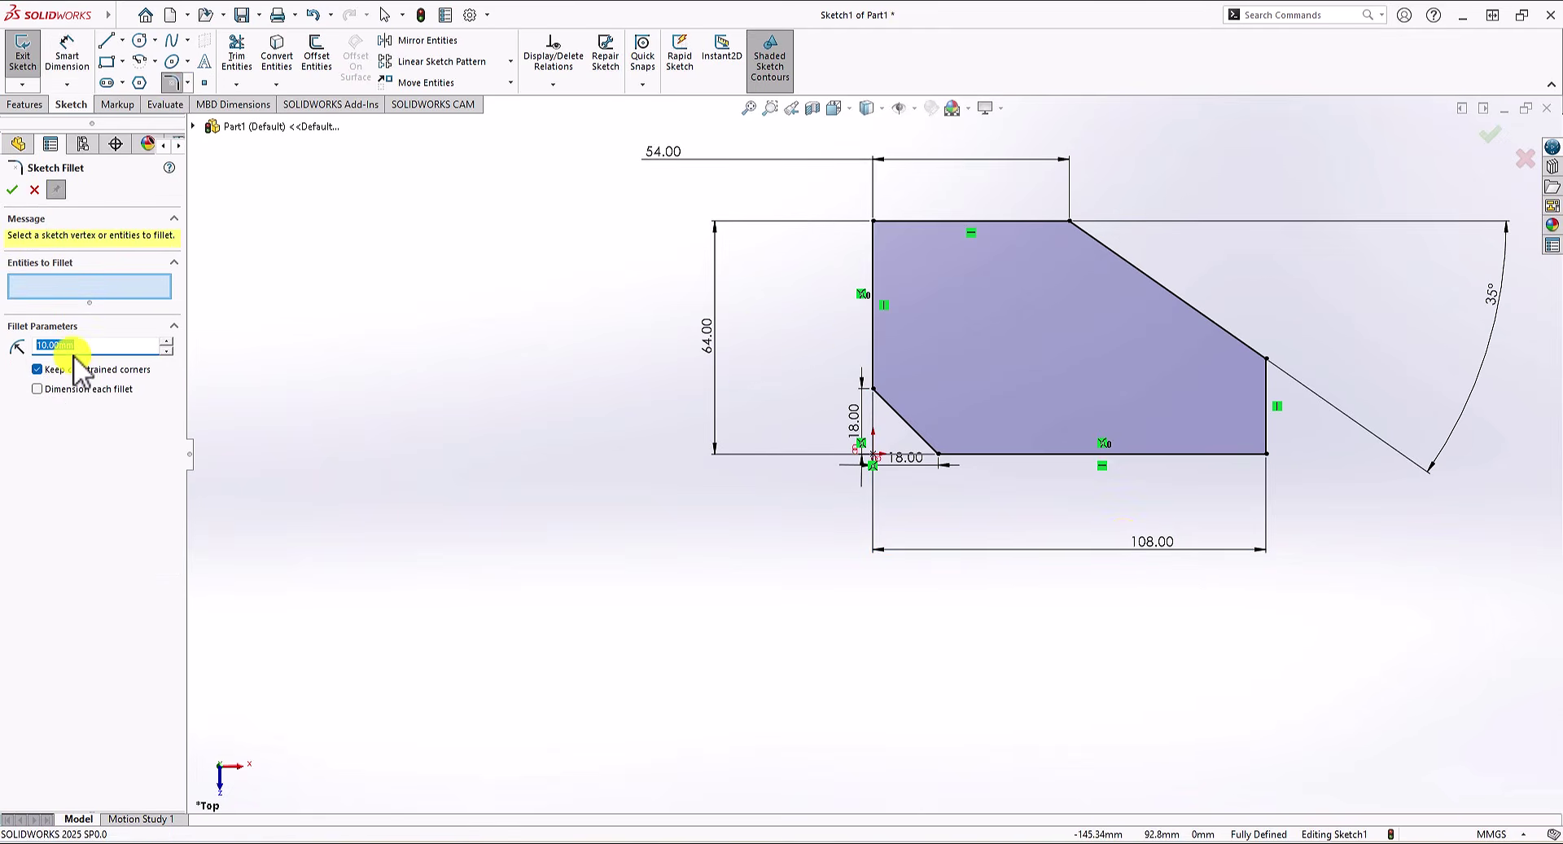
type("12")
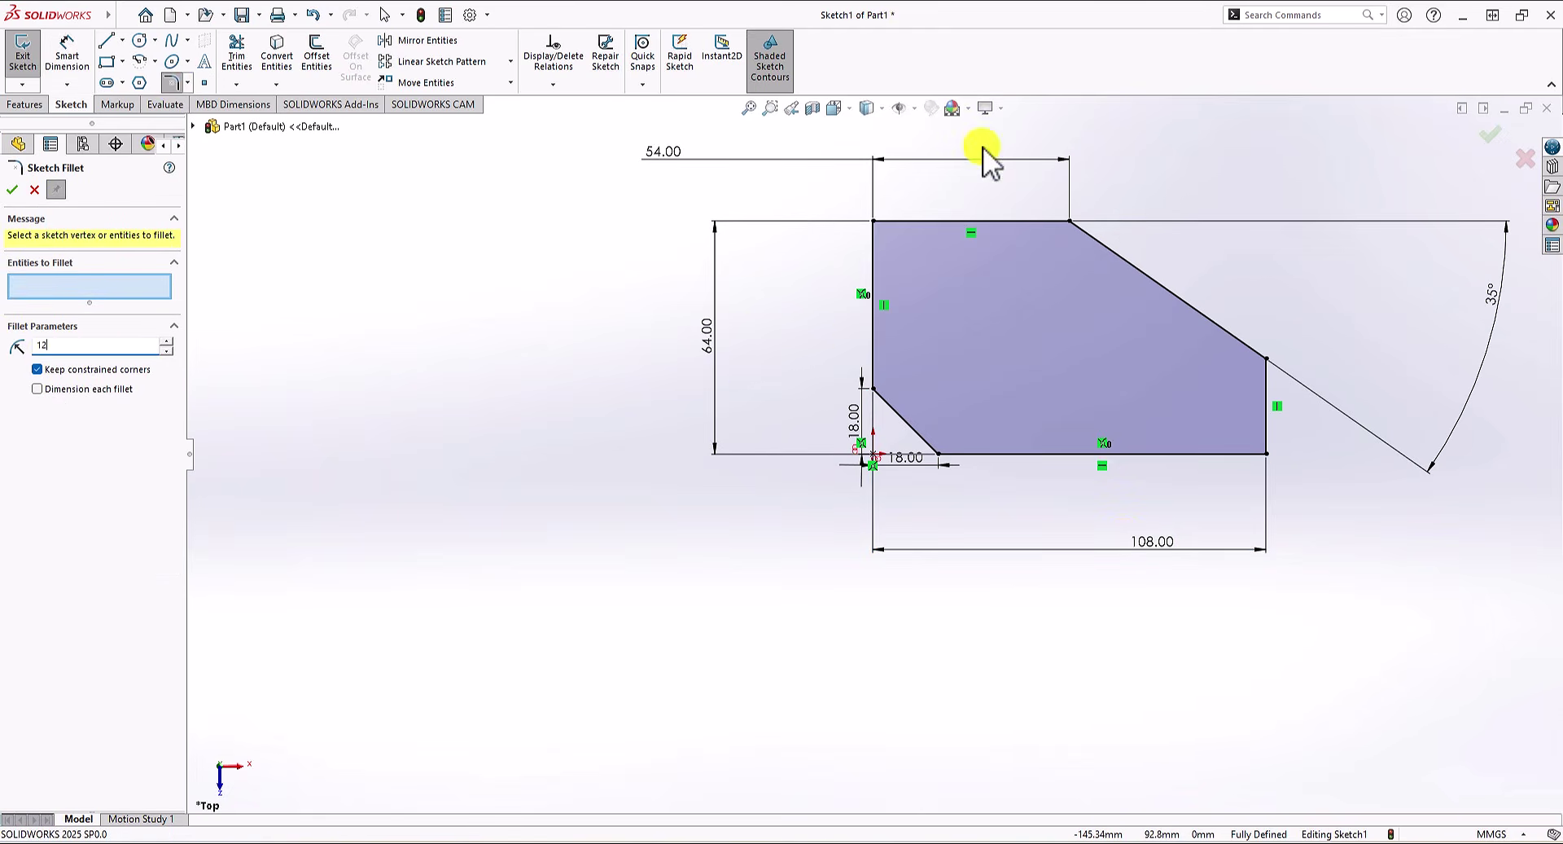
left_click(873, 221)
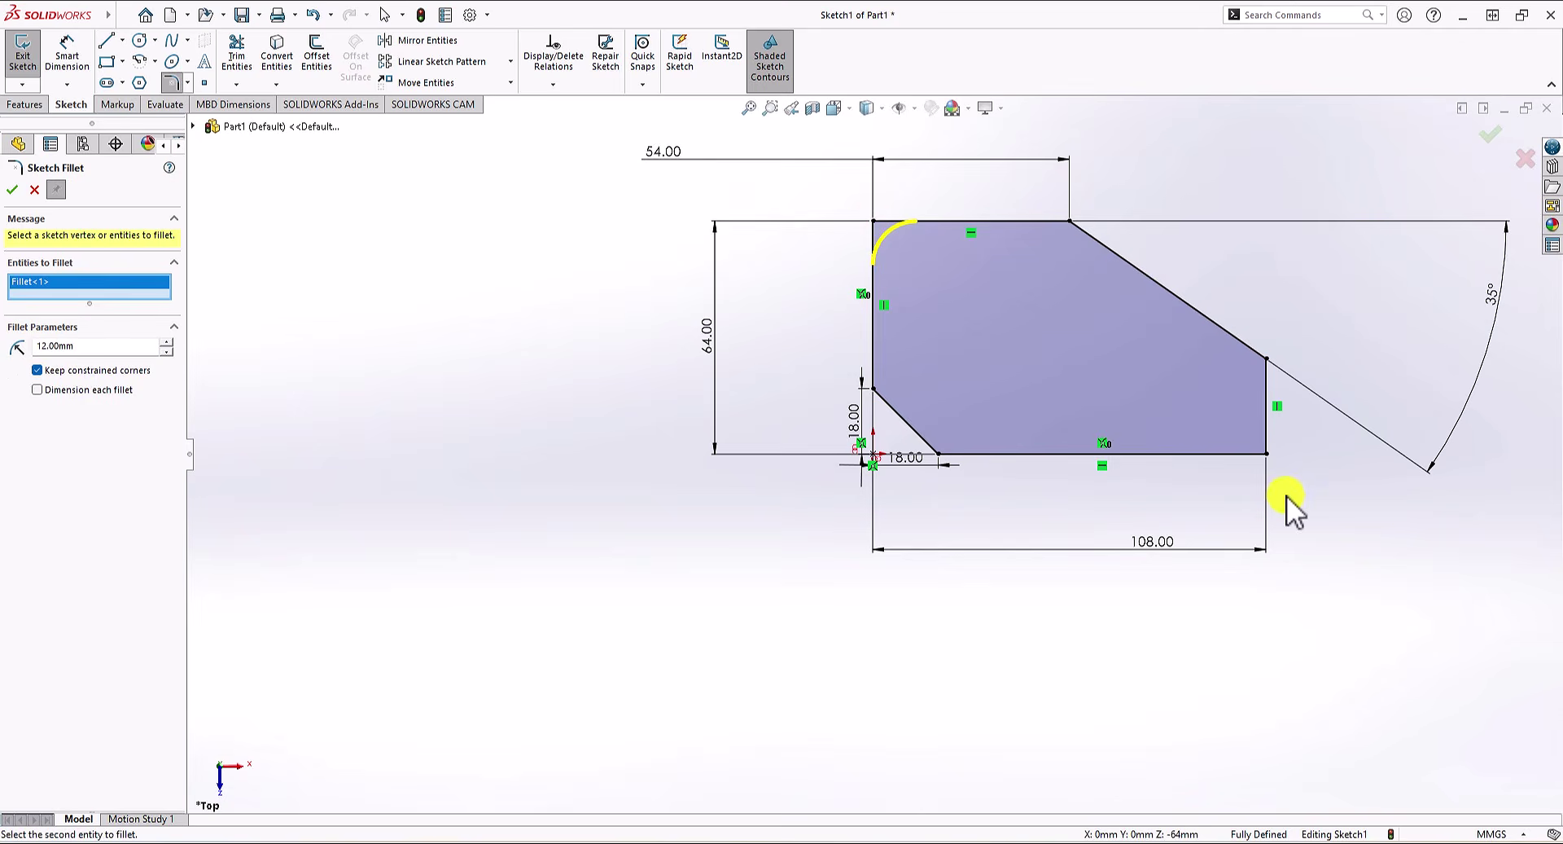
left_click(1266, 453)
left_click(12, 190)
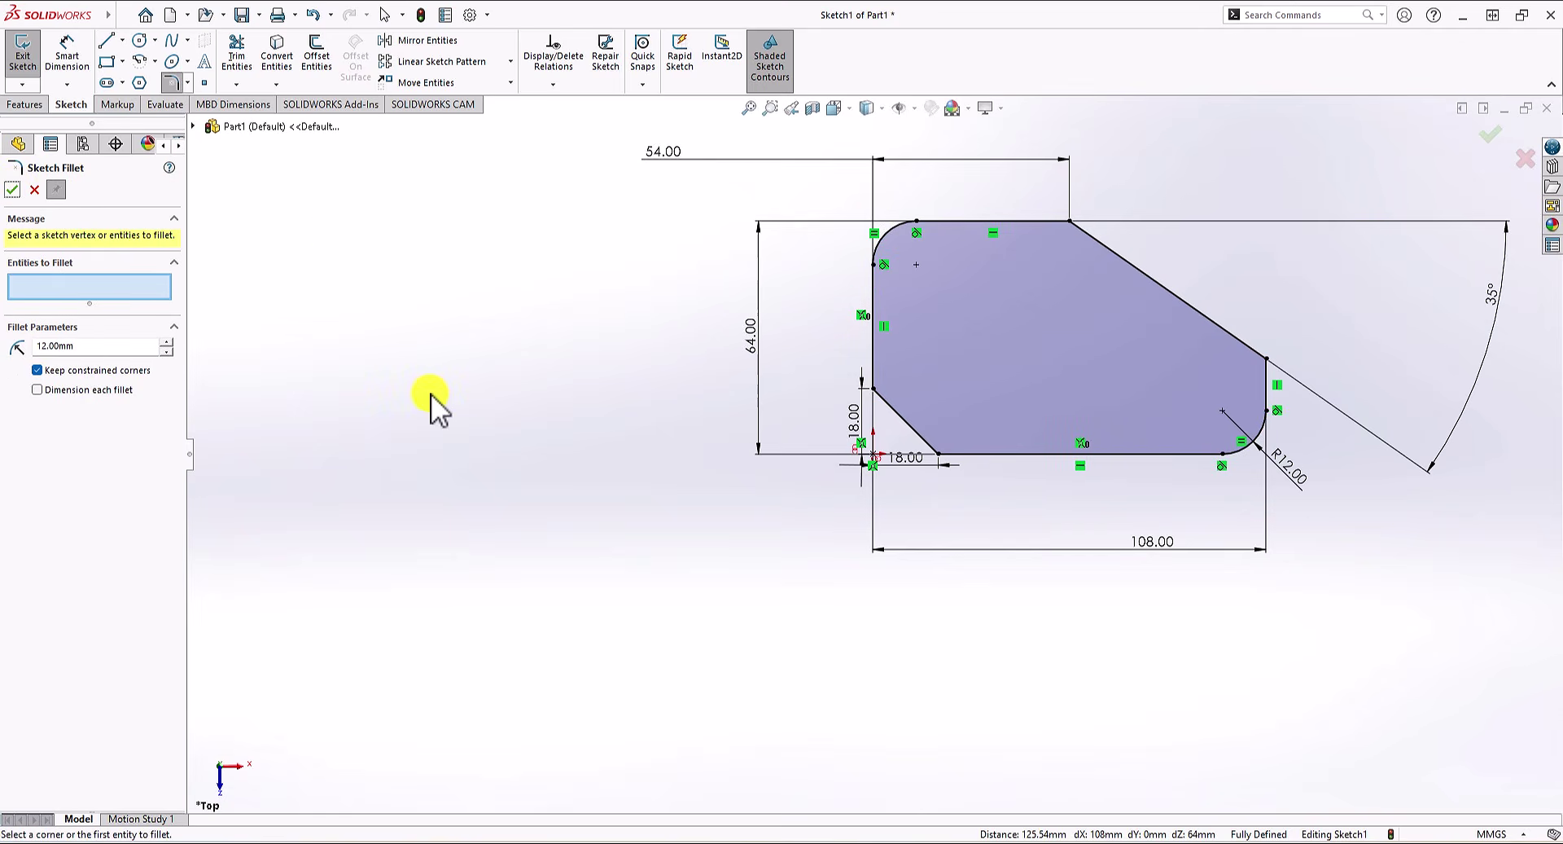
Step: Draw a circle centred on each of the two fillet arc centres, the lower-right one about 13 mm in diameter
left_click(140, 43)
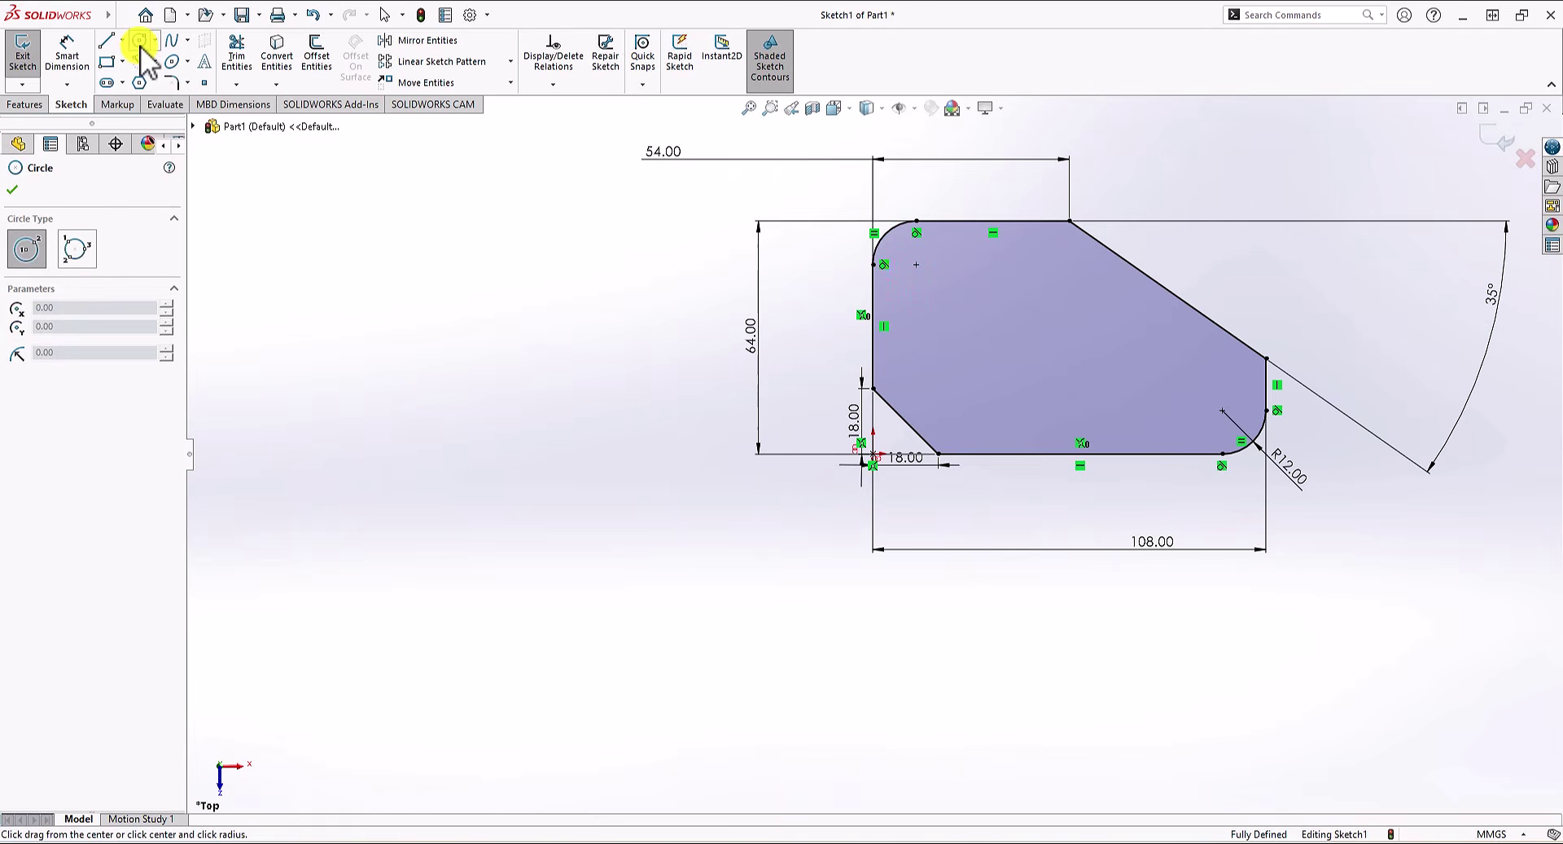
left_click(916, 265)
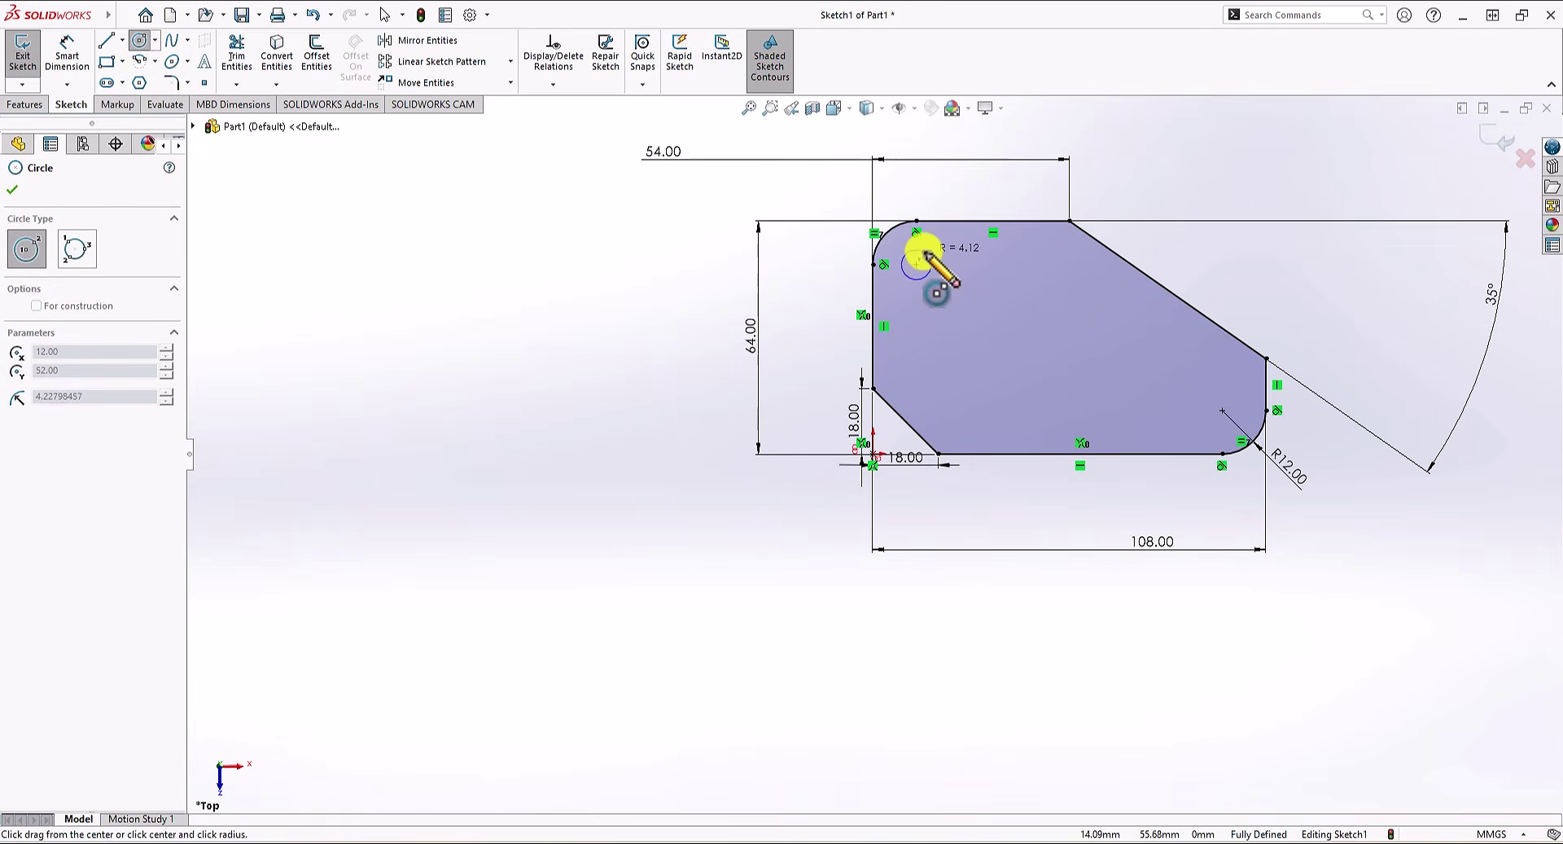
left_click(930, 253)
left_click(1222, 410)
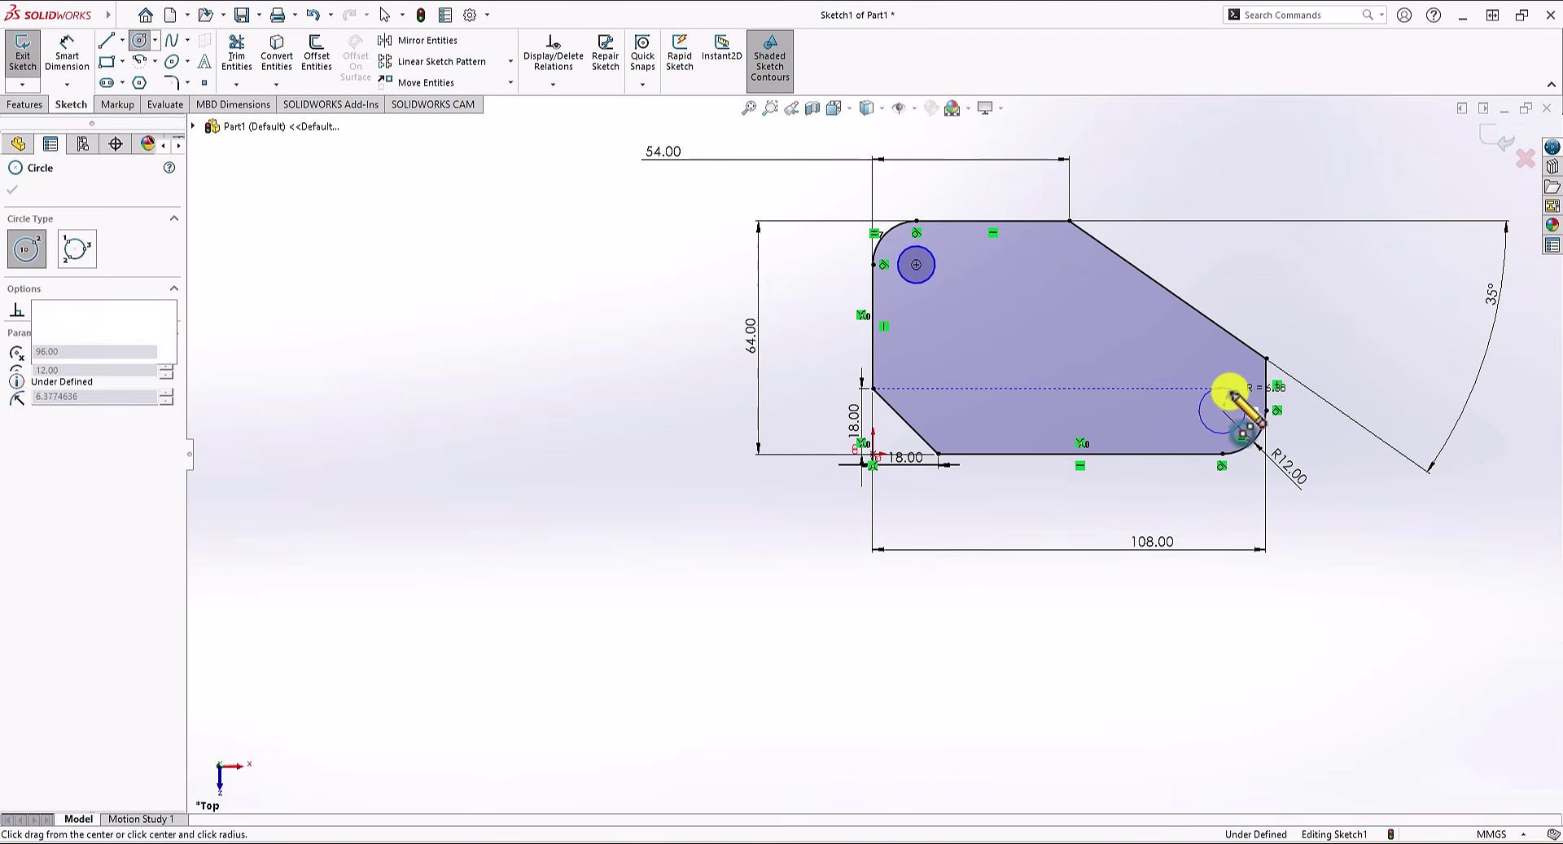
left_click(1231, 394)
Step: Dimension both corner circles at 10 mm diameter
left_click(67, 54)
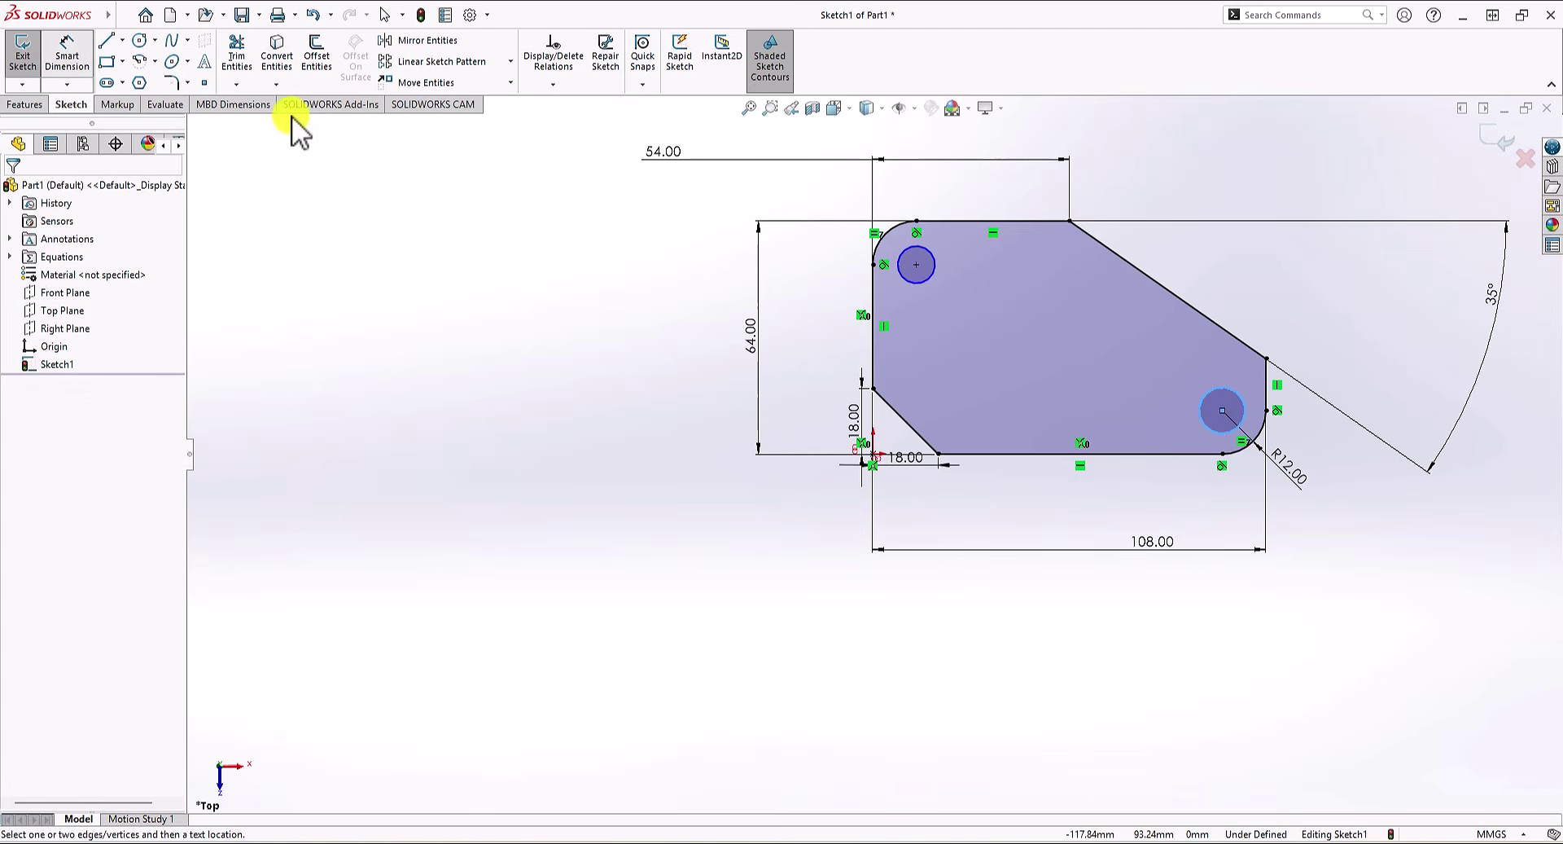
left_click(912, 265)
left_click(622, 252)
type("10.00mm")
key("Return")
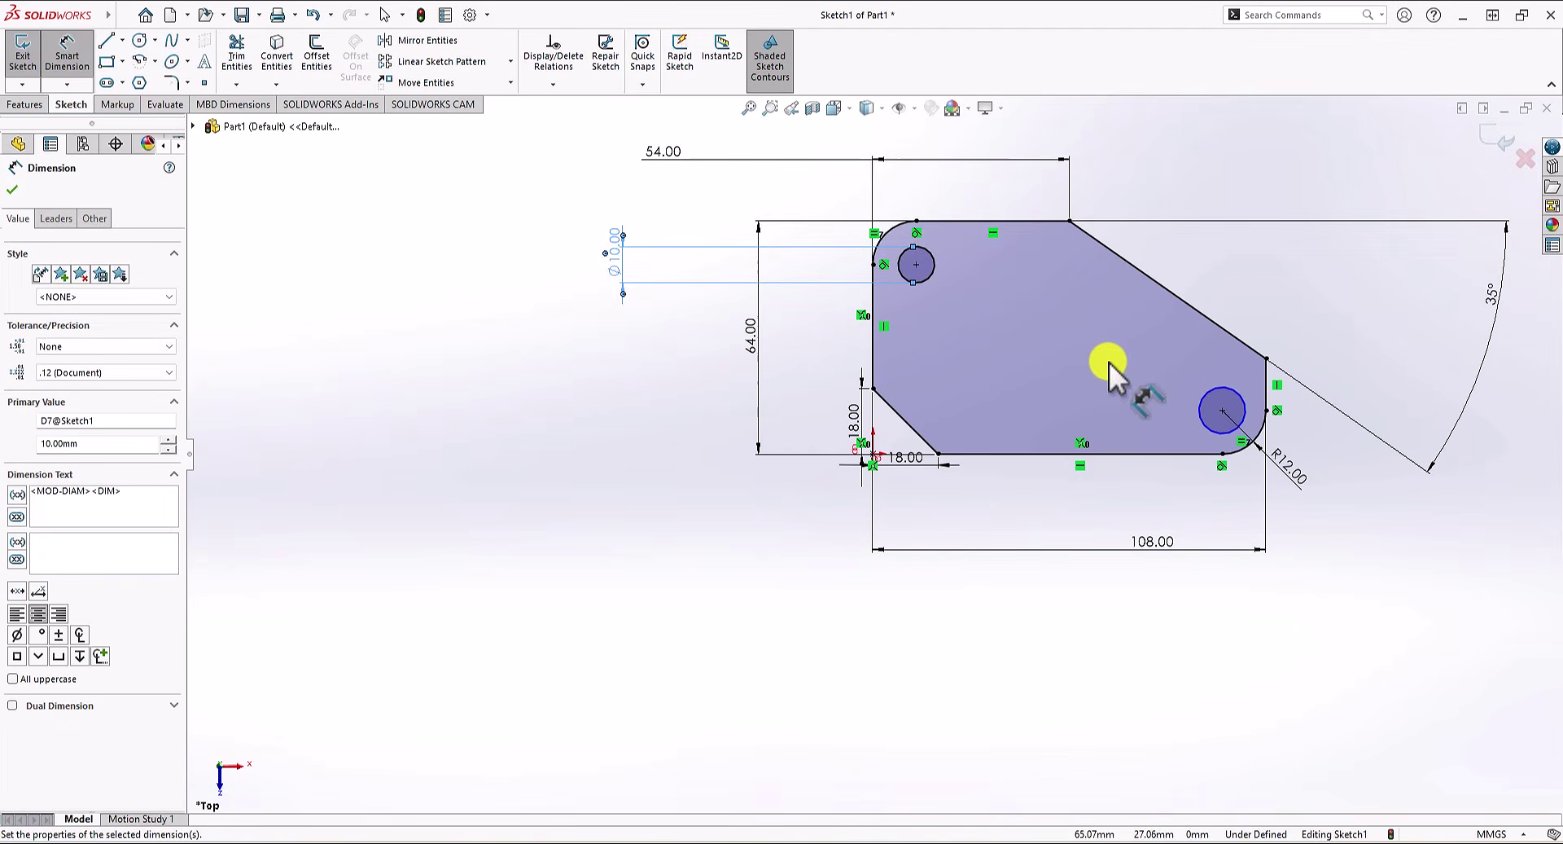
left_click(1231, 430)
left_click(1178, 507)
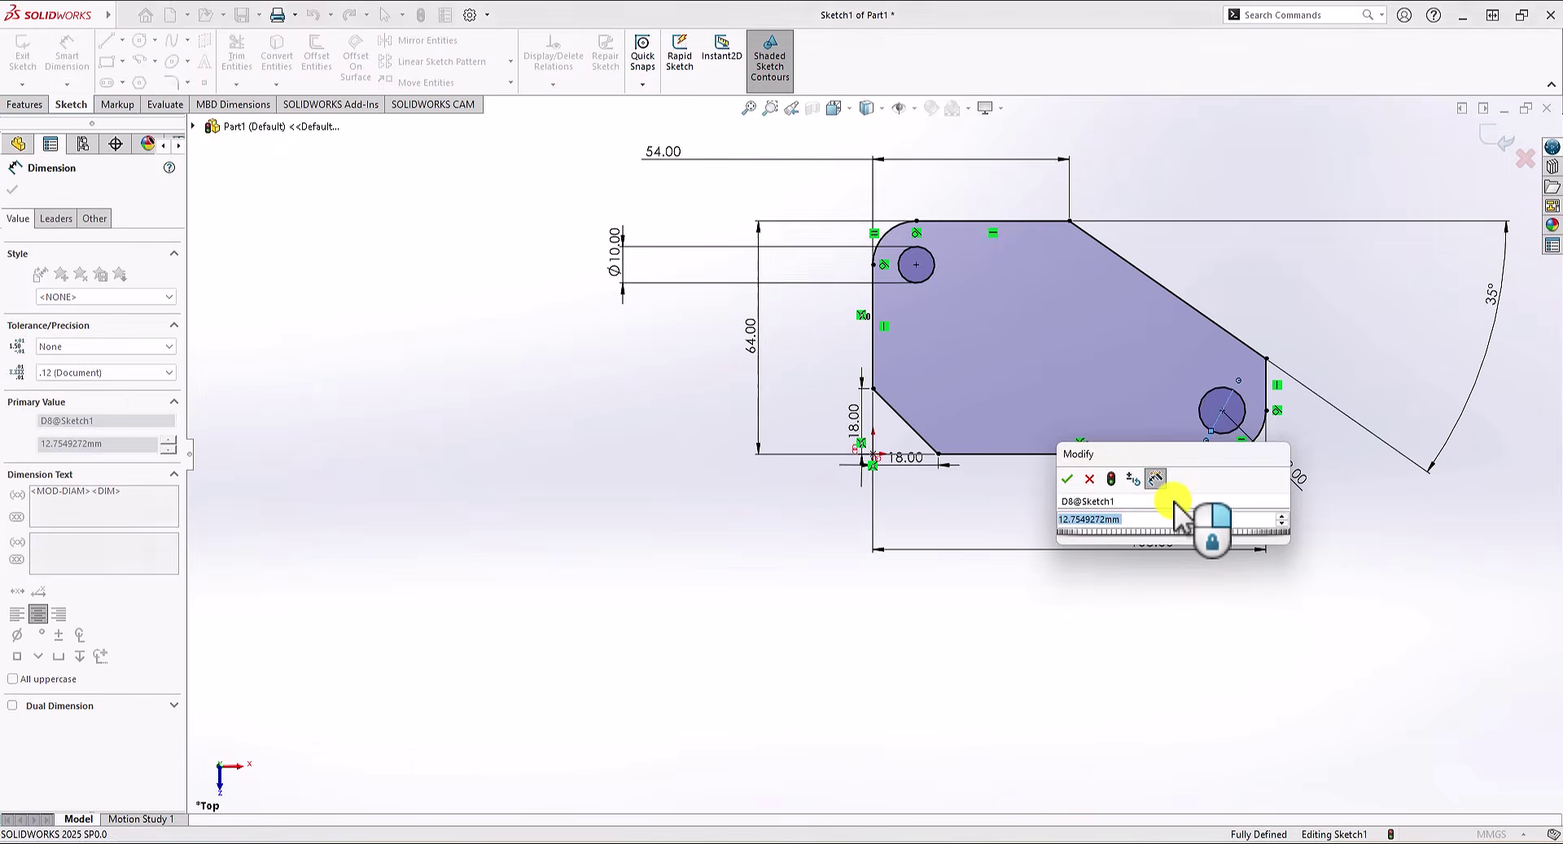
type("10")
key("Return")
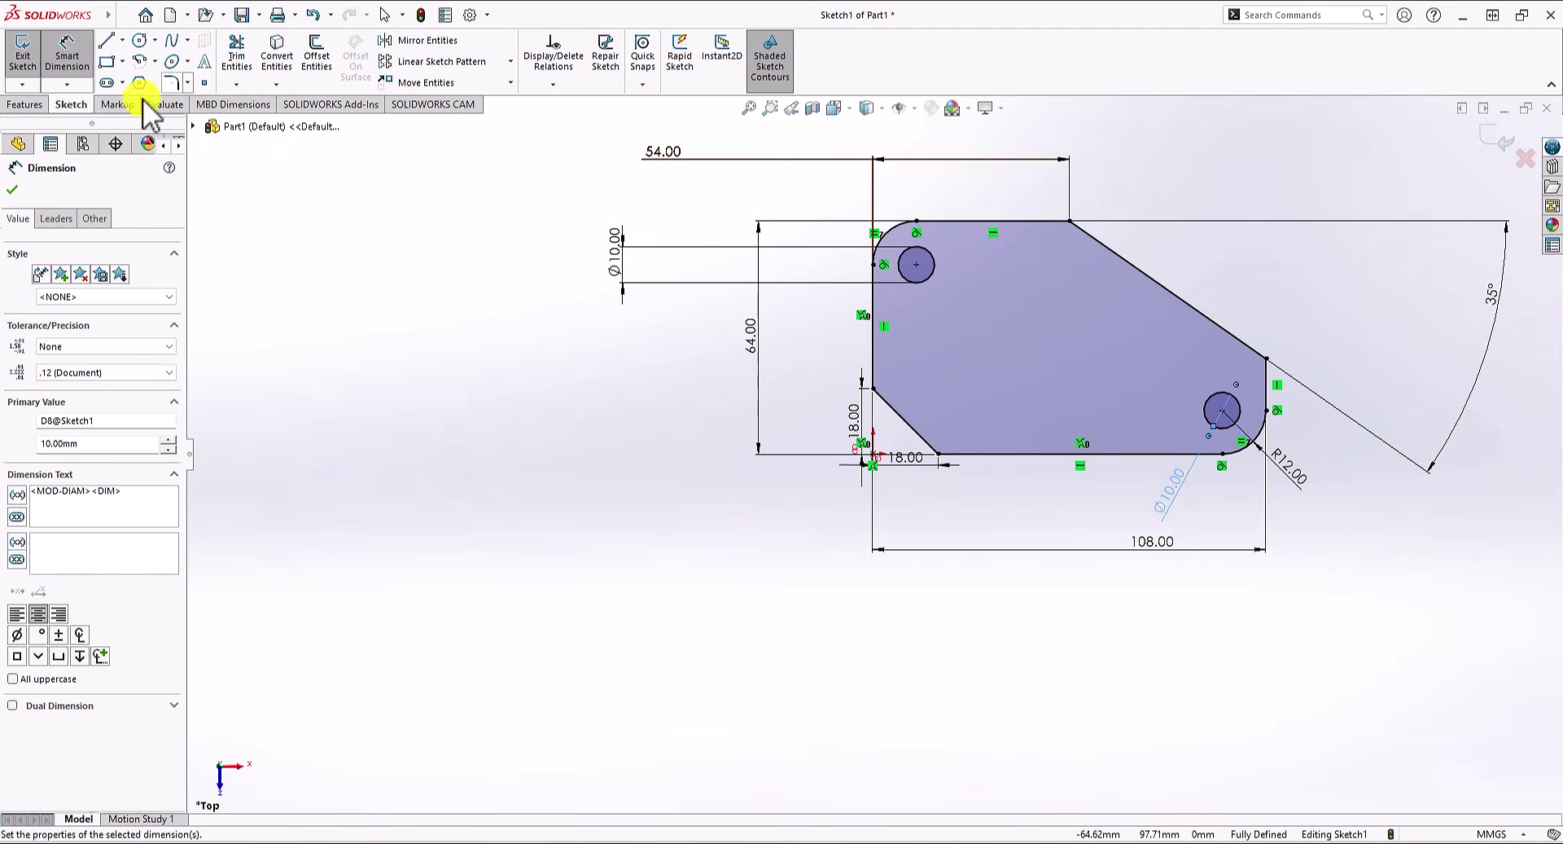
Step: Extrude the base profile 4 mm as a blind boss
left_click(41, 106)
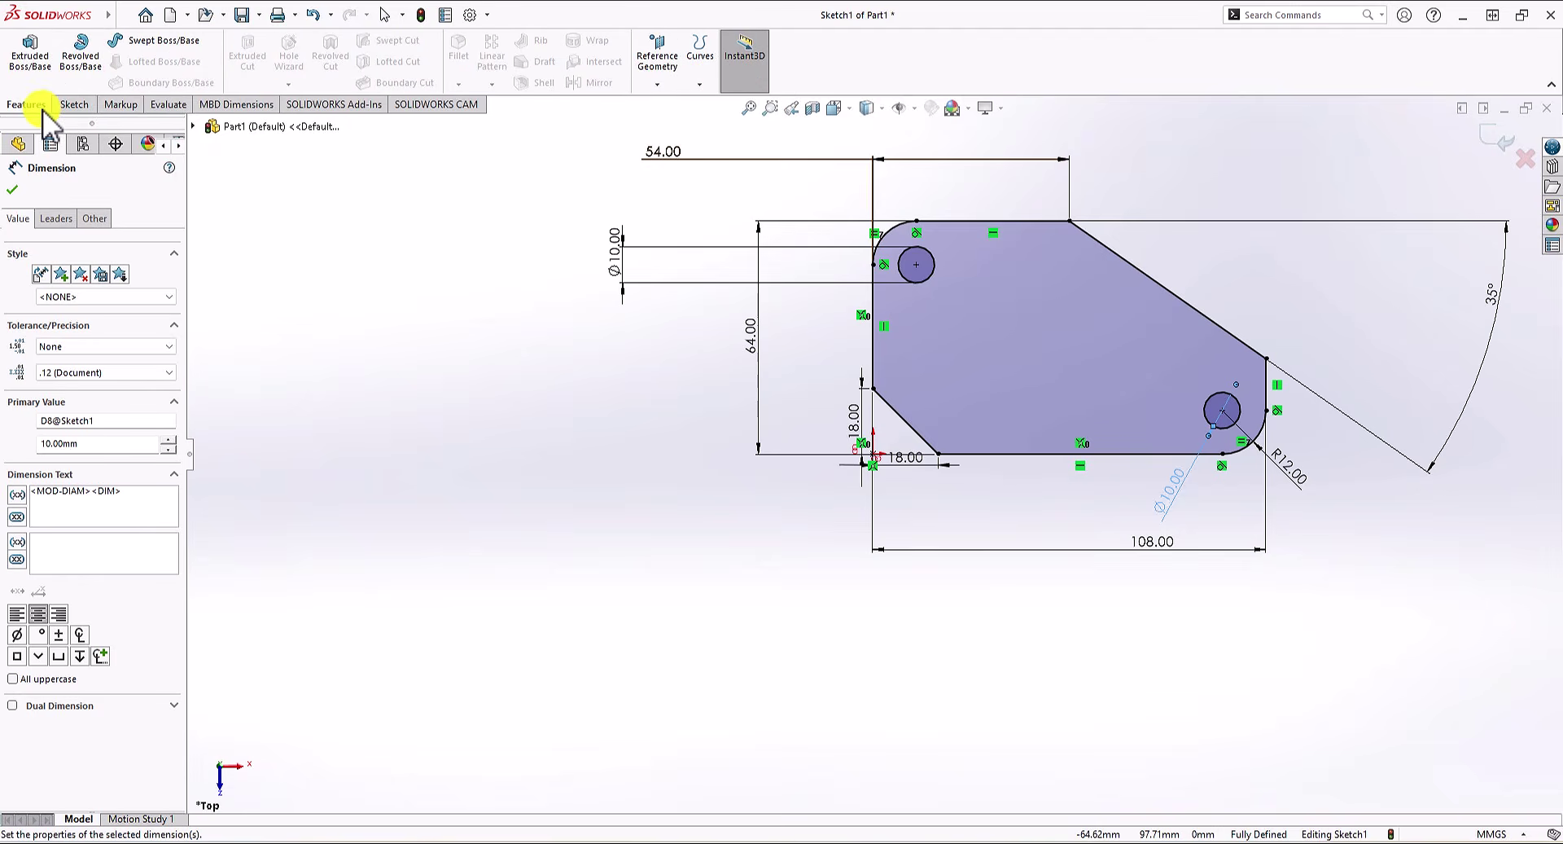
left_click(30, 57)
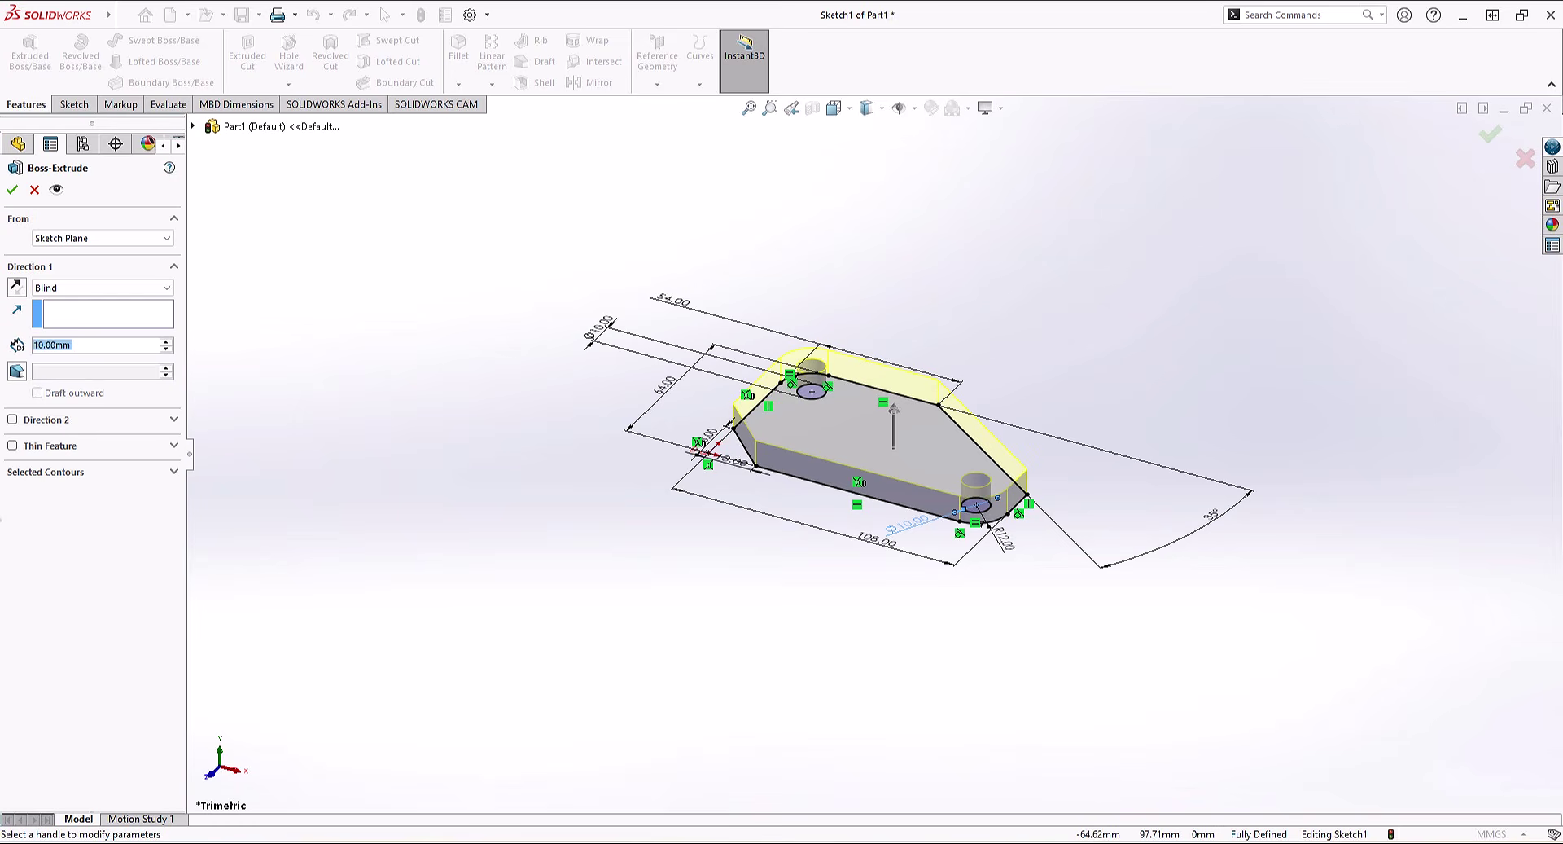
type("4")
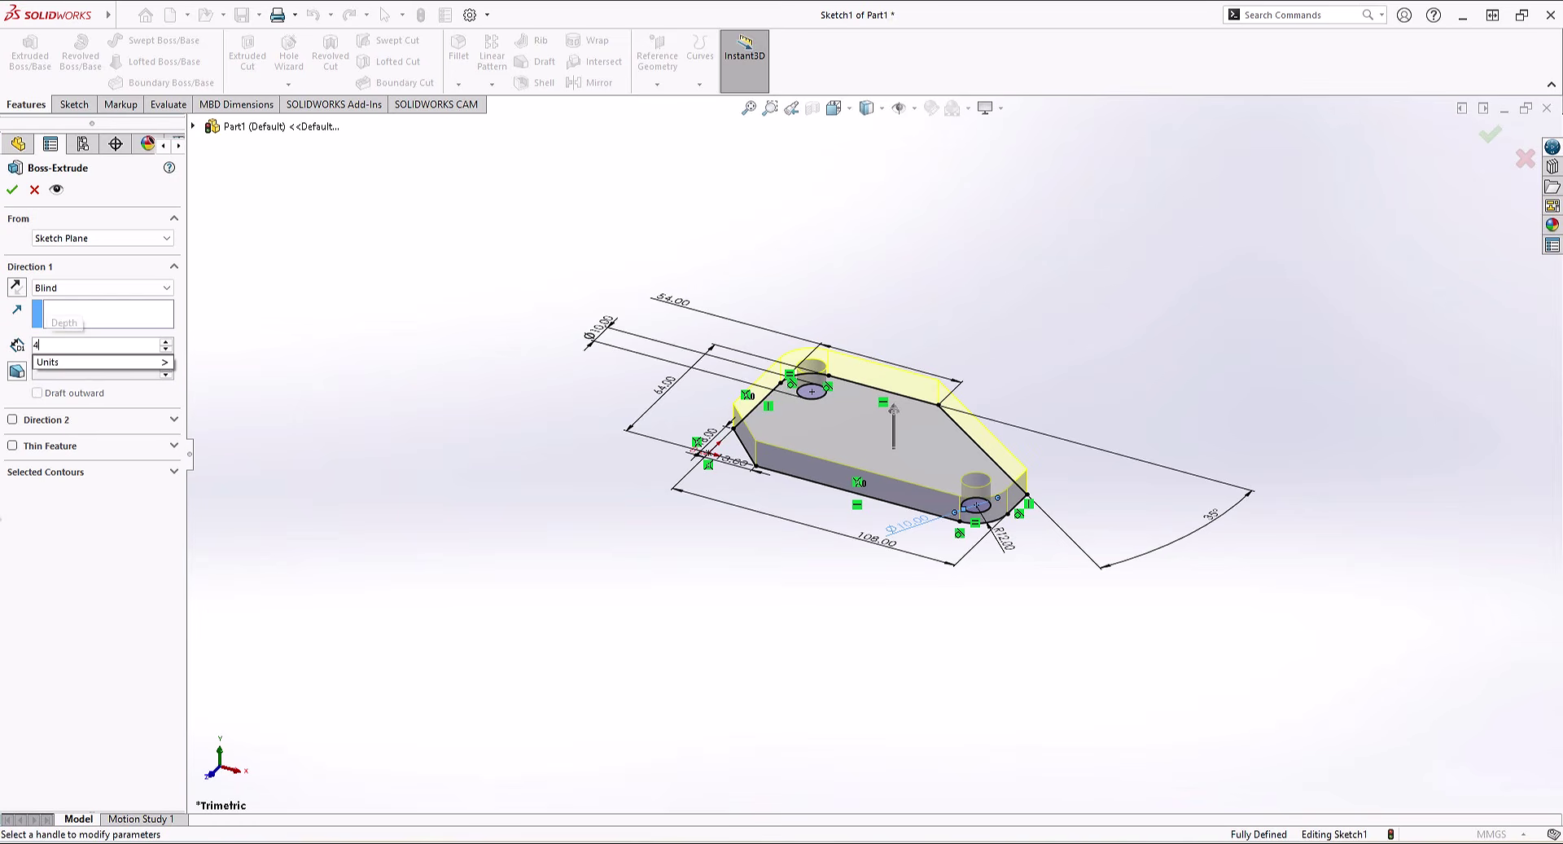
key("Return")
key("Return")
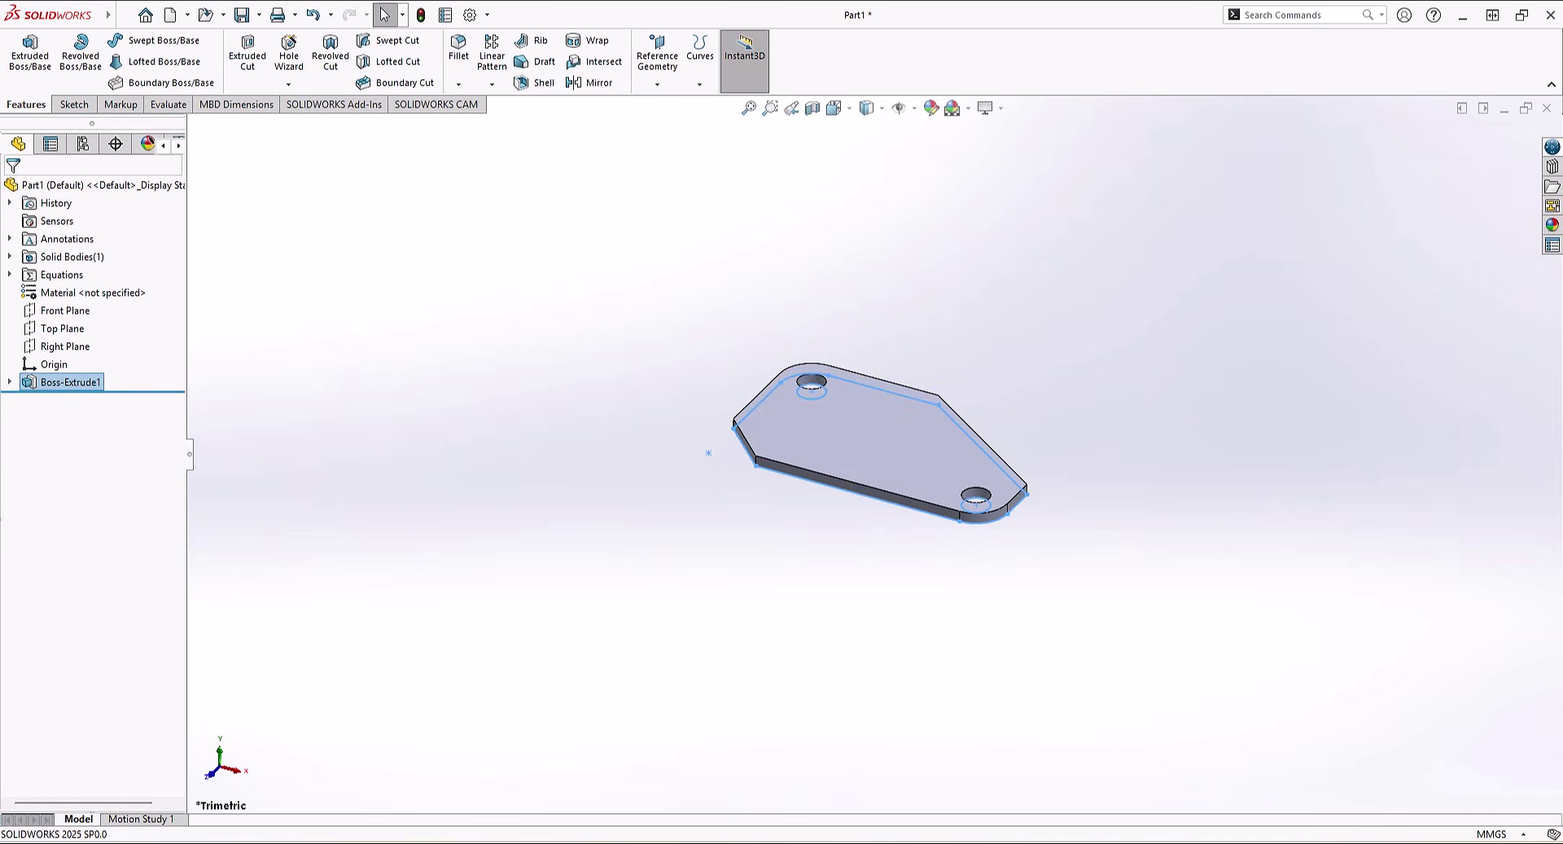
left_click(715, 509)
Step: Start a reference plane using the short vertical edge at the slanted side's lower corner as its coincident first reference
middle_click_drag(716, 509, 899, 567)
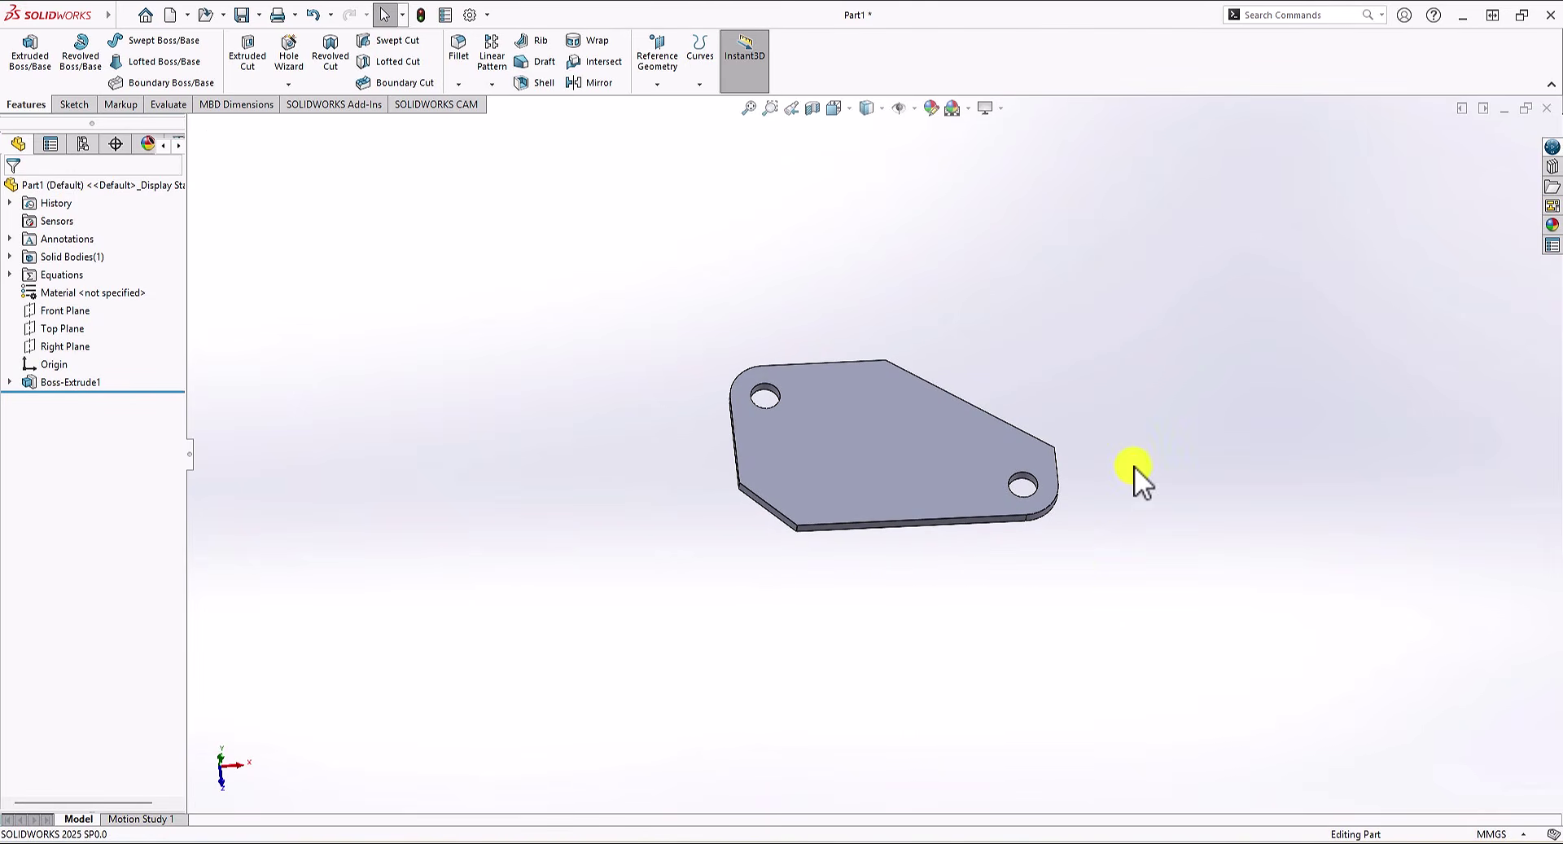
middle_click_drag(1134, 477, 1022, 425)
scroll(987, 442, "down", 3)
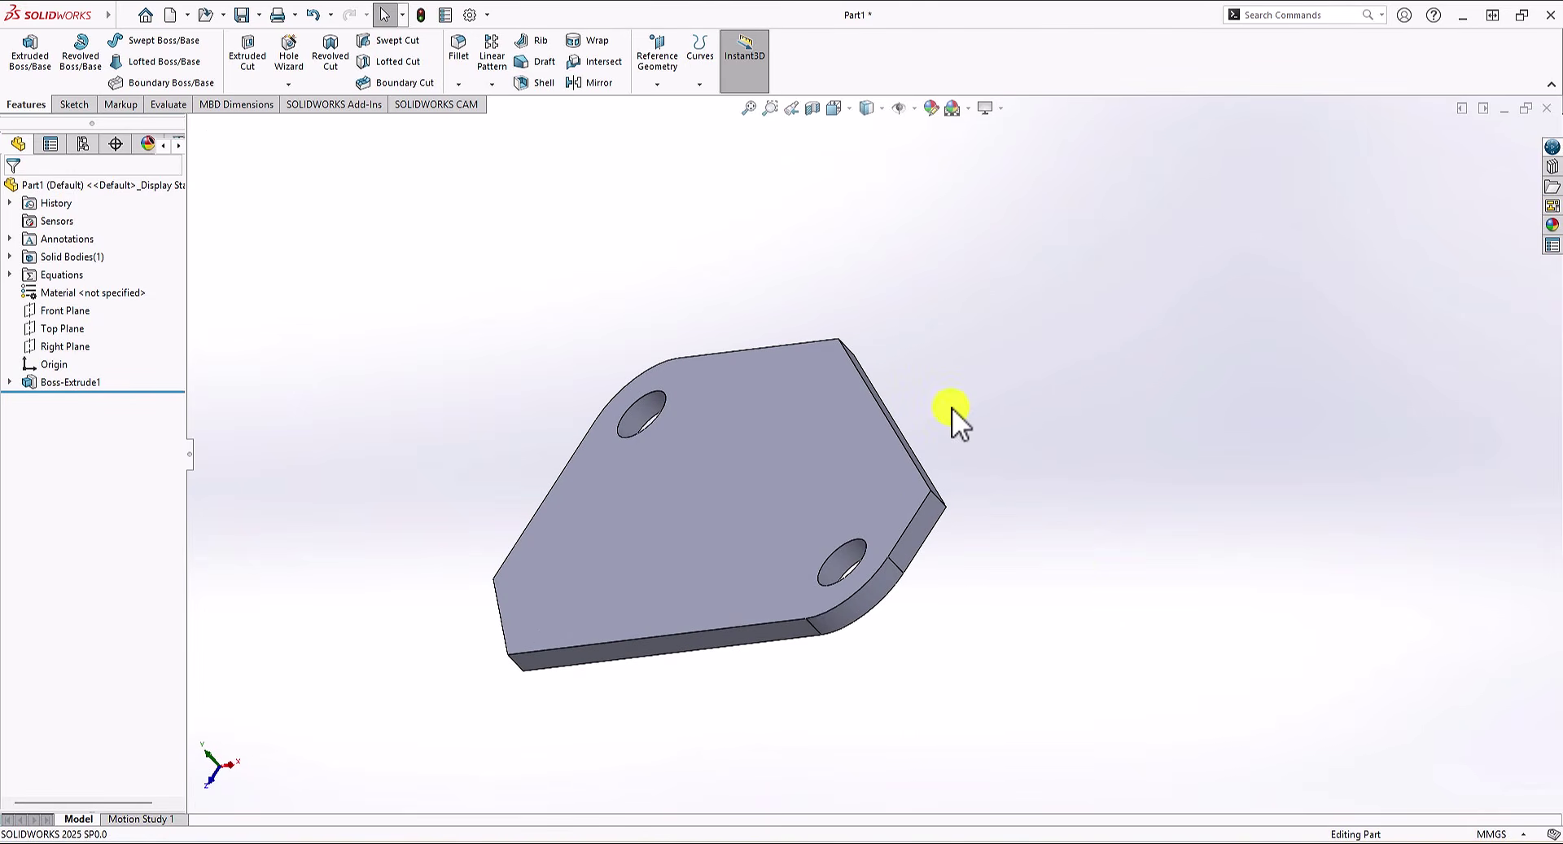
mouse_move(1081, 481)
middle_mouse_down()
mouse_move(1131, 394)
mouse_move(1096, 492)
mouse_move(1148, 549)
mouse_move(1097, 485)
middle_mouse_up()
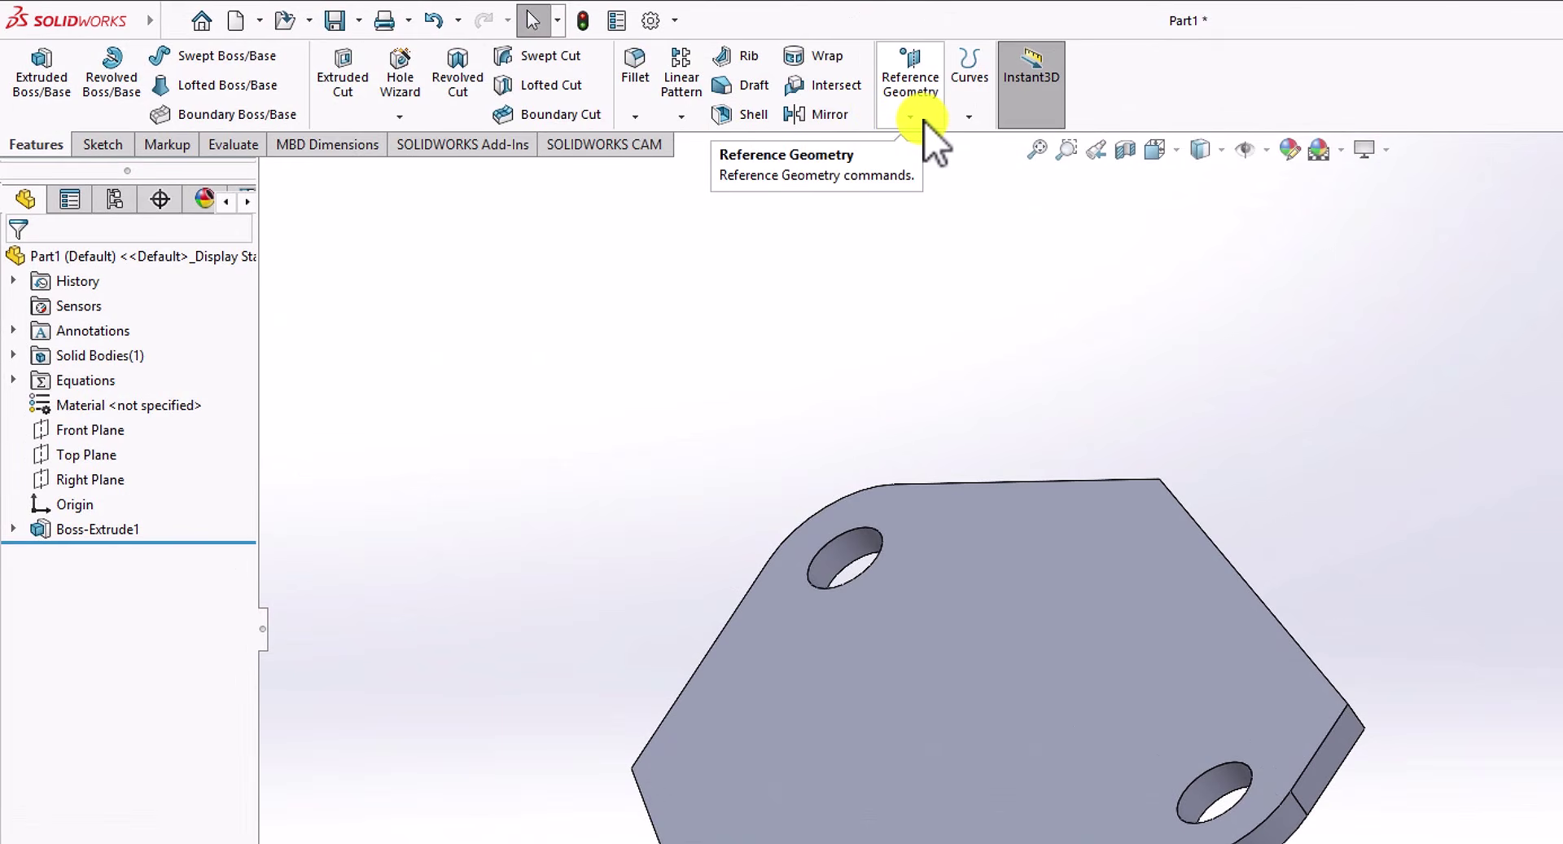
left_click(925, 123)
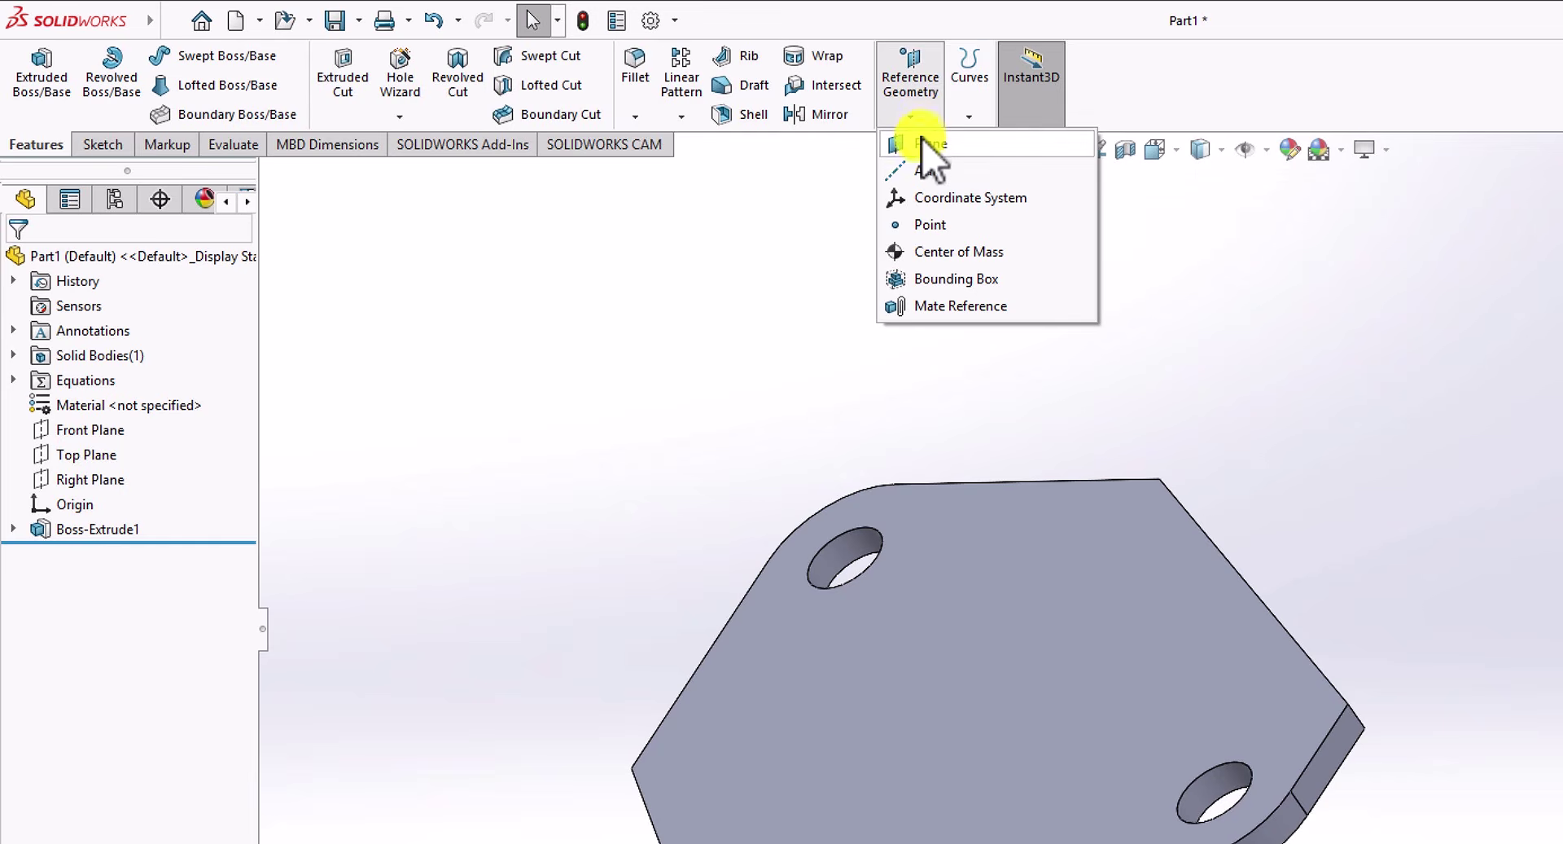
left_click(922, 145)
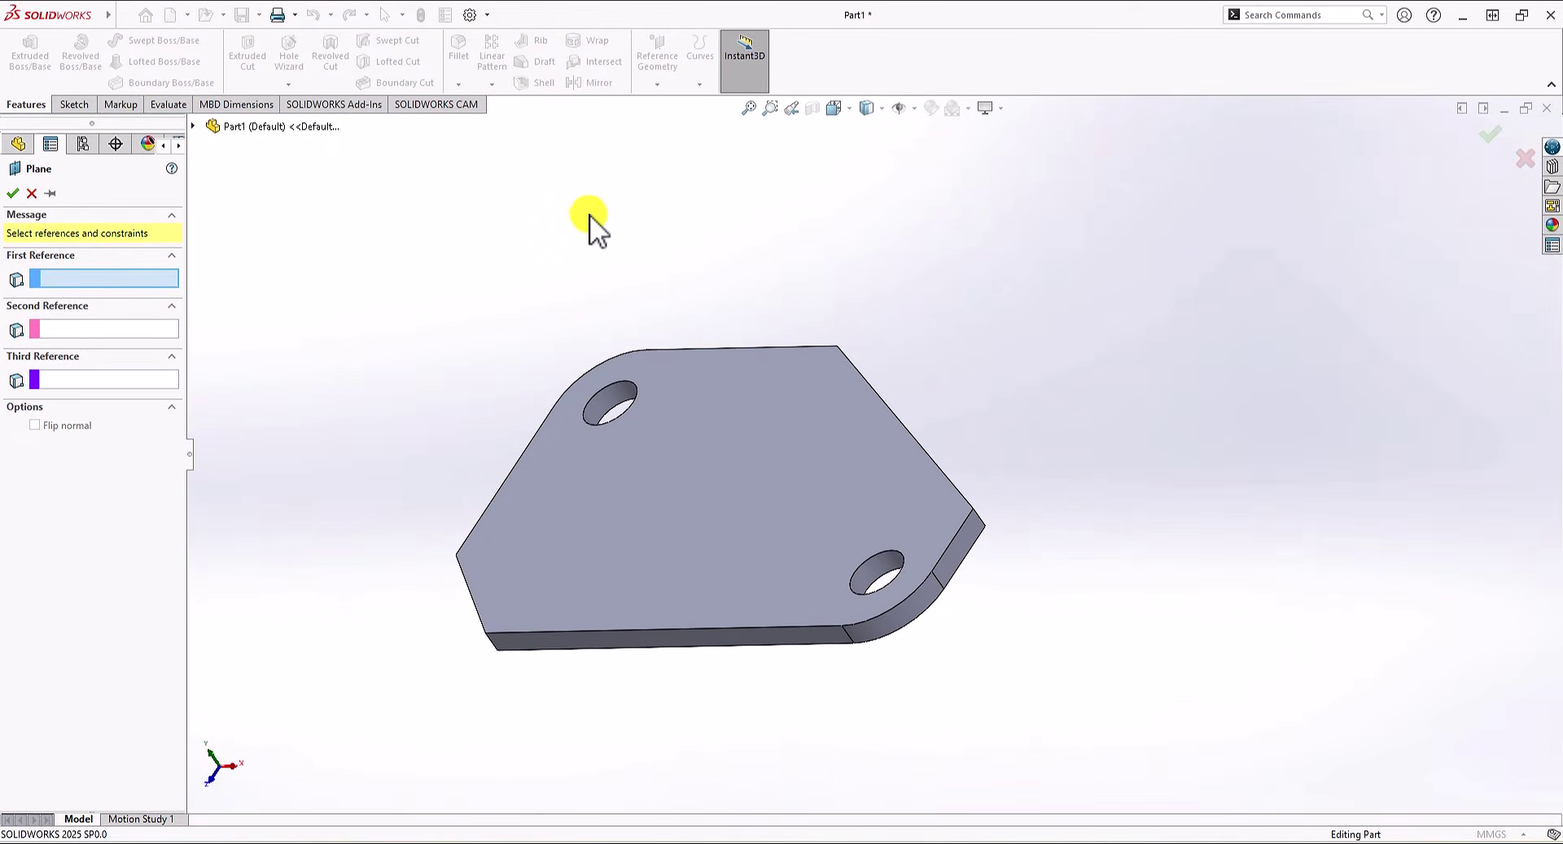
middle_click_drag(977, 391, 1044, 451)
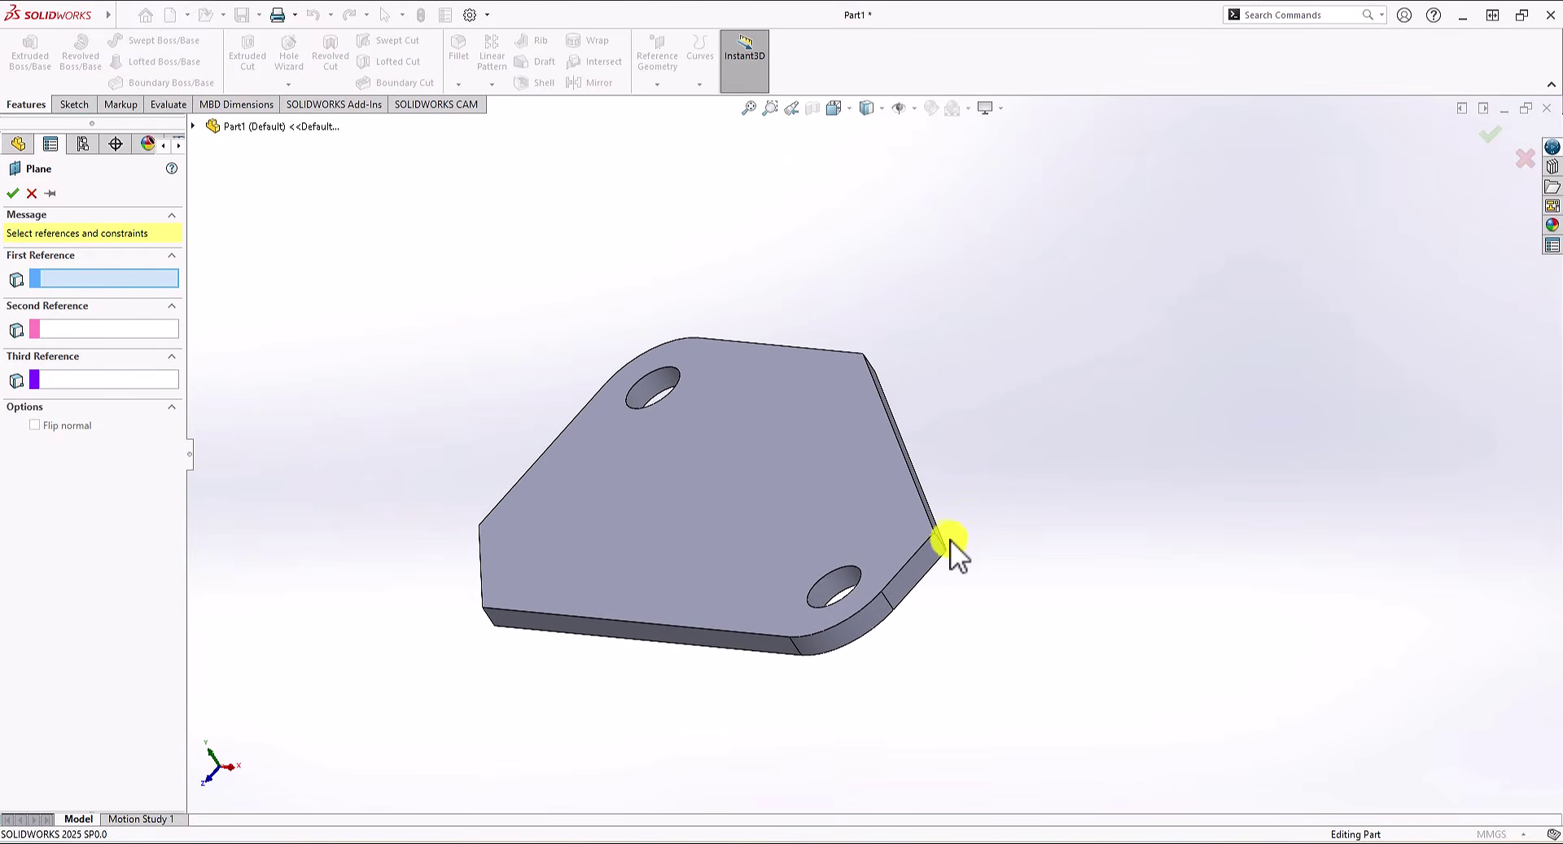
middle_click_drag(975, 528, 950, 556)
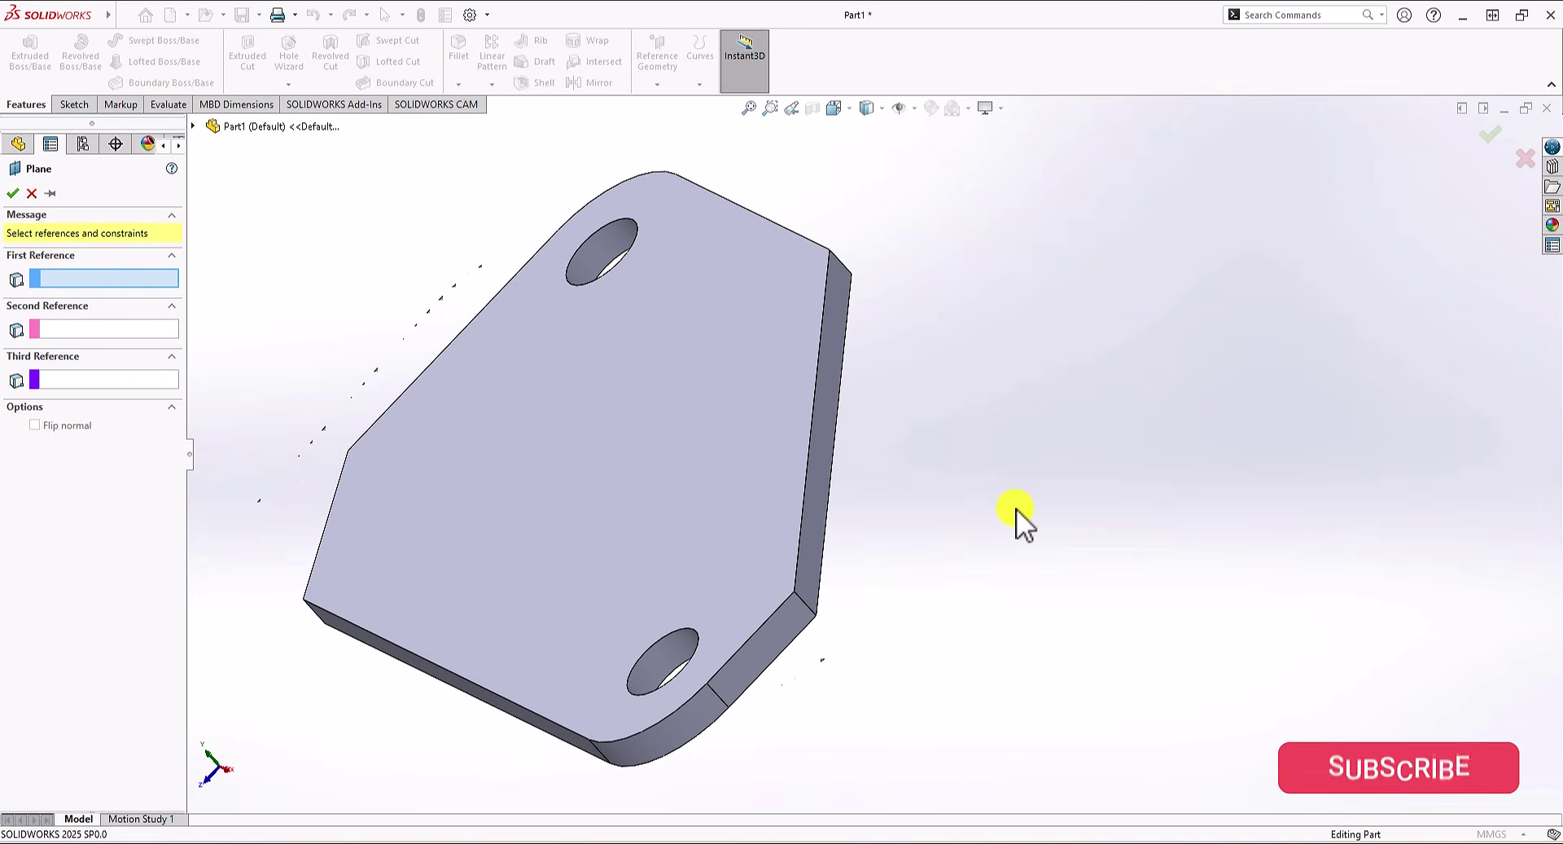
left_click(809, 613)
middle_click_drag(912, 578, 1110, 524)
scroll(1089, 604, "down", 5)
middle_click_drag(1089, 604, 1012, 620)
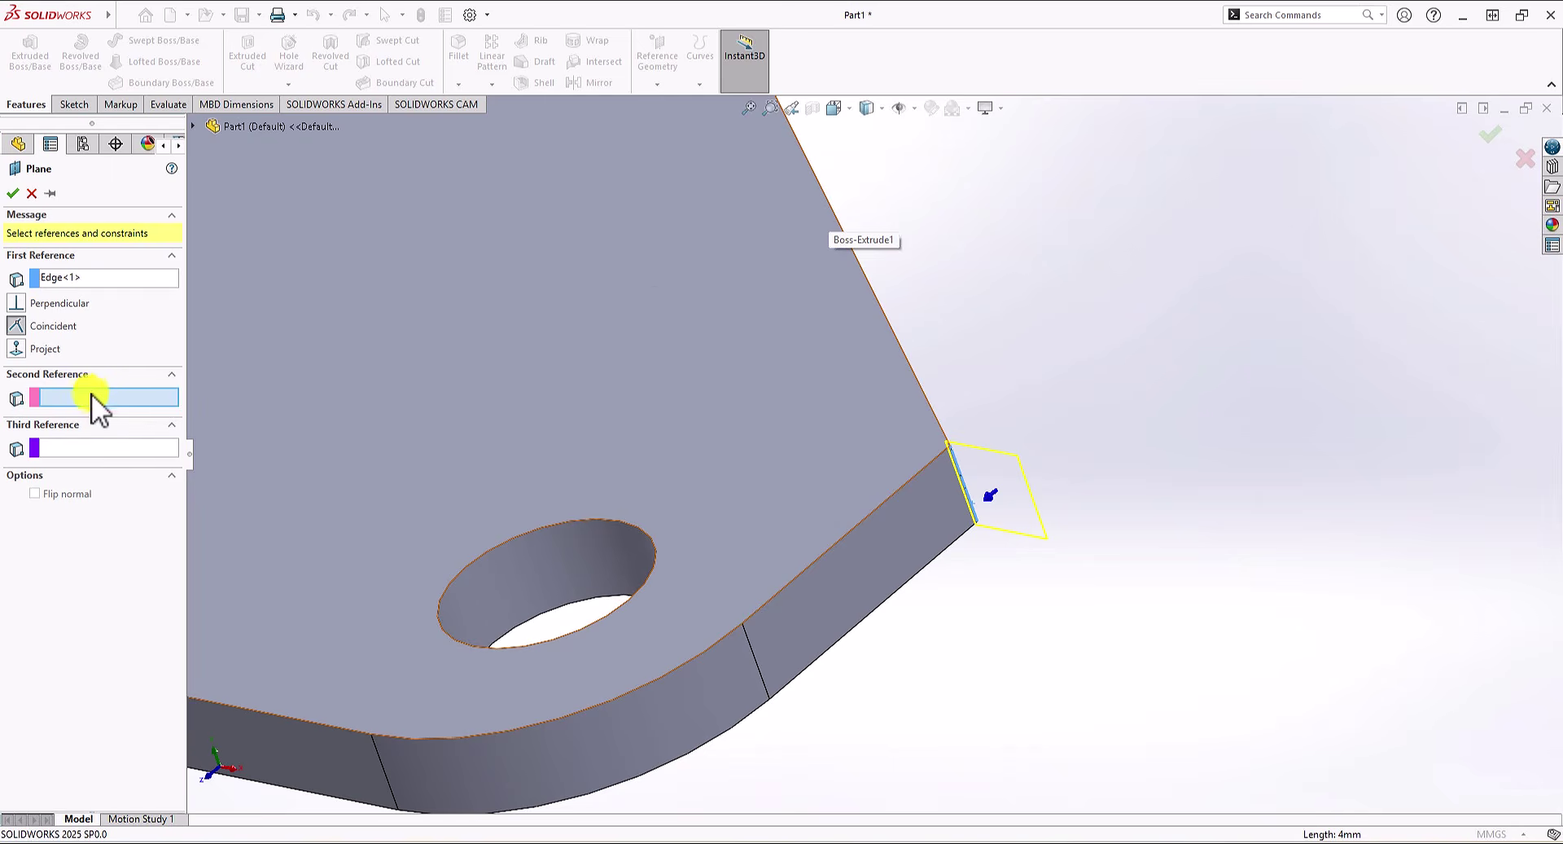
Step: Set the slanted top edge as the plane's perpendicular second reference, flip the normal and create the plane
left_click(890, 332)
scroll(1019, 347, "up", 5)
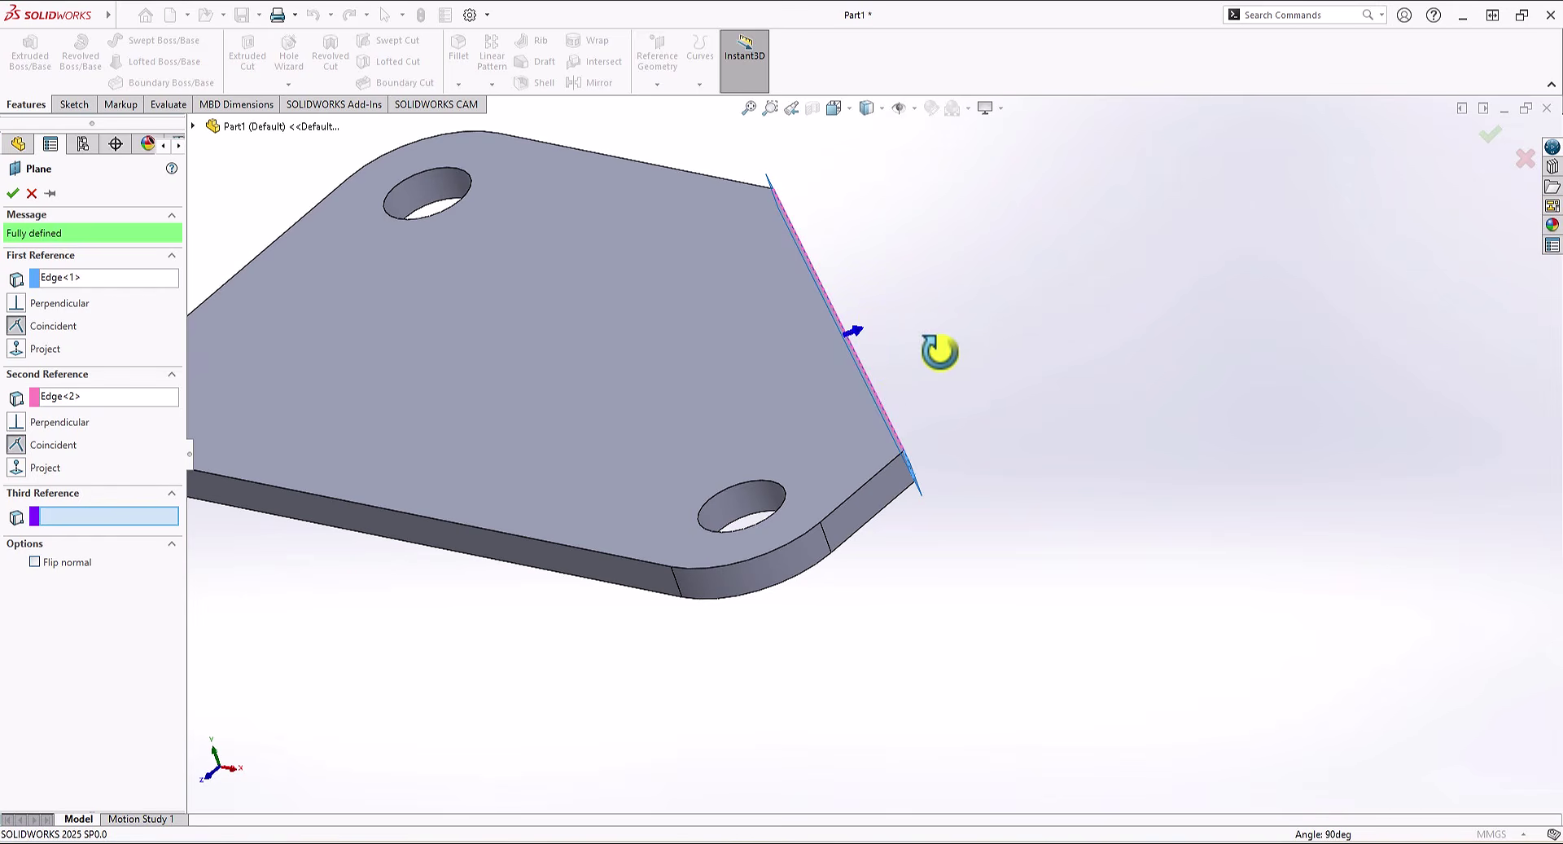
mouse_move(939, 352)
middle_mouse_down()
mouse_move(876, 366)
mouse_move(935, 377)
middle_mouse_up()
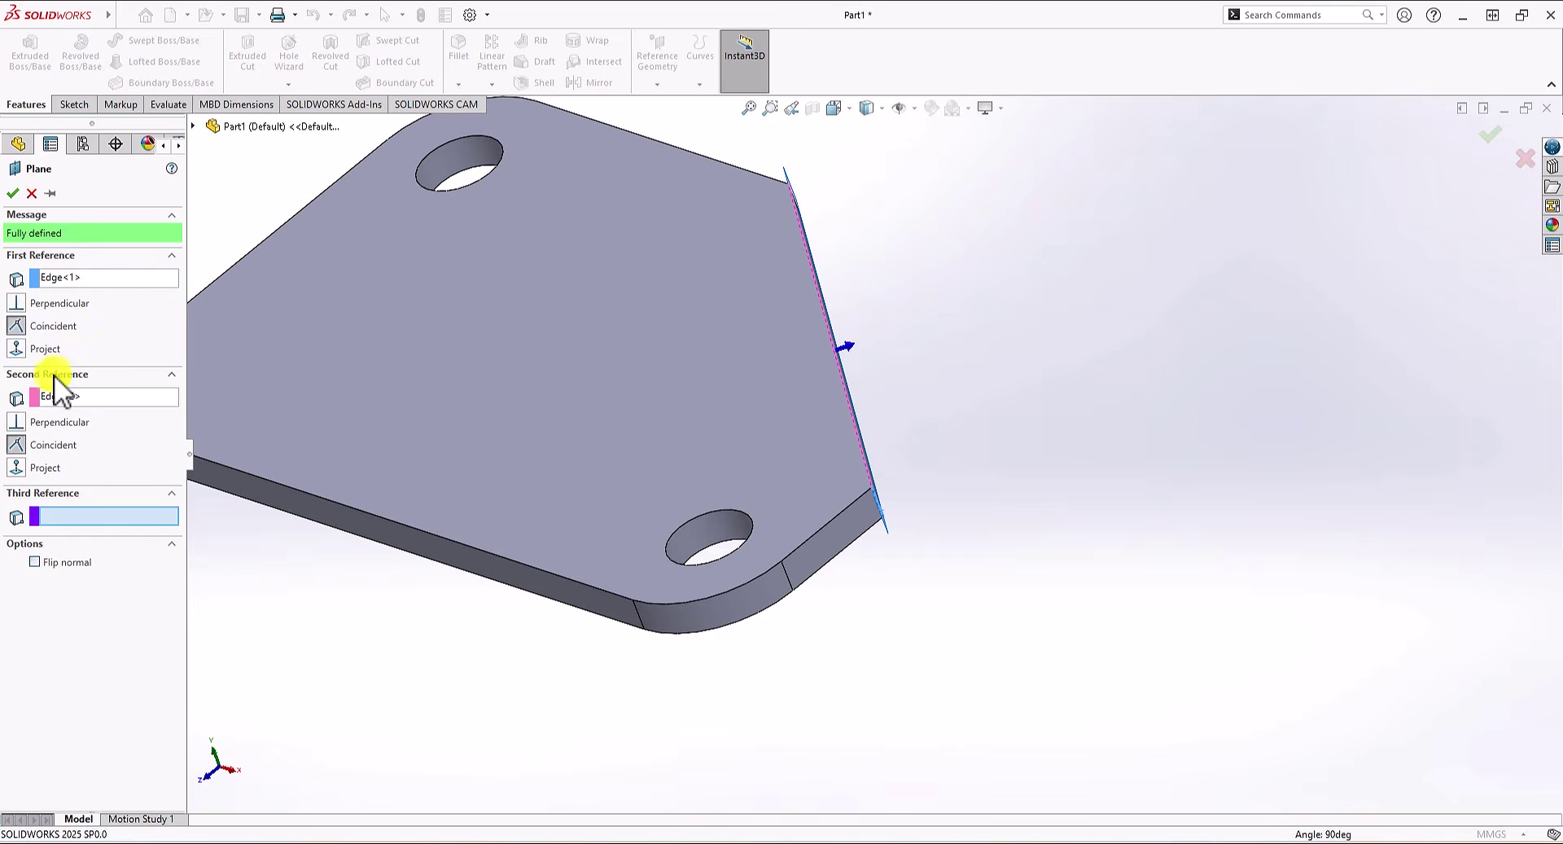
left_click(16, 422)
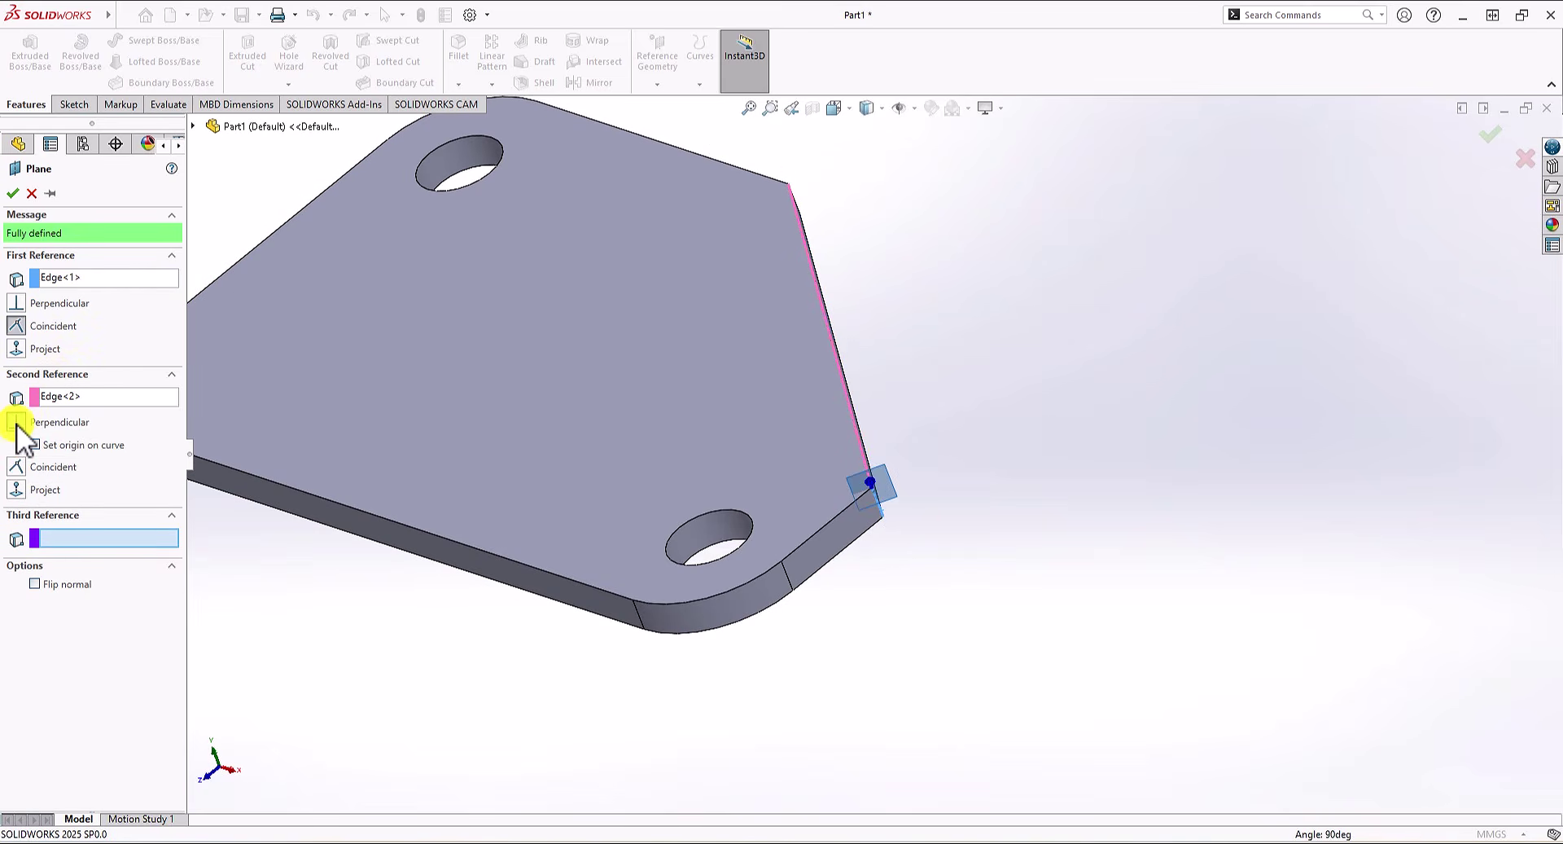
scroll(920, 532, "down", 2)
middle_click_drag(929, 530, 872, 495)
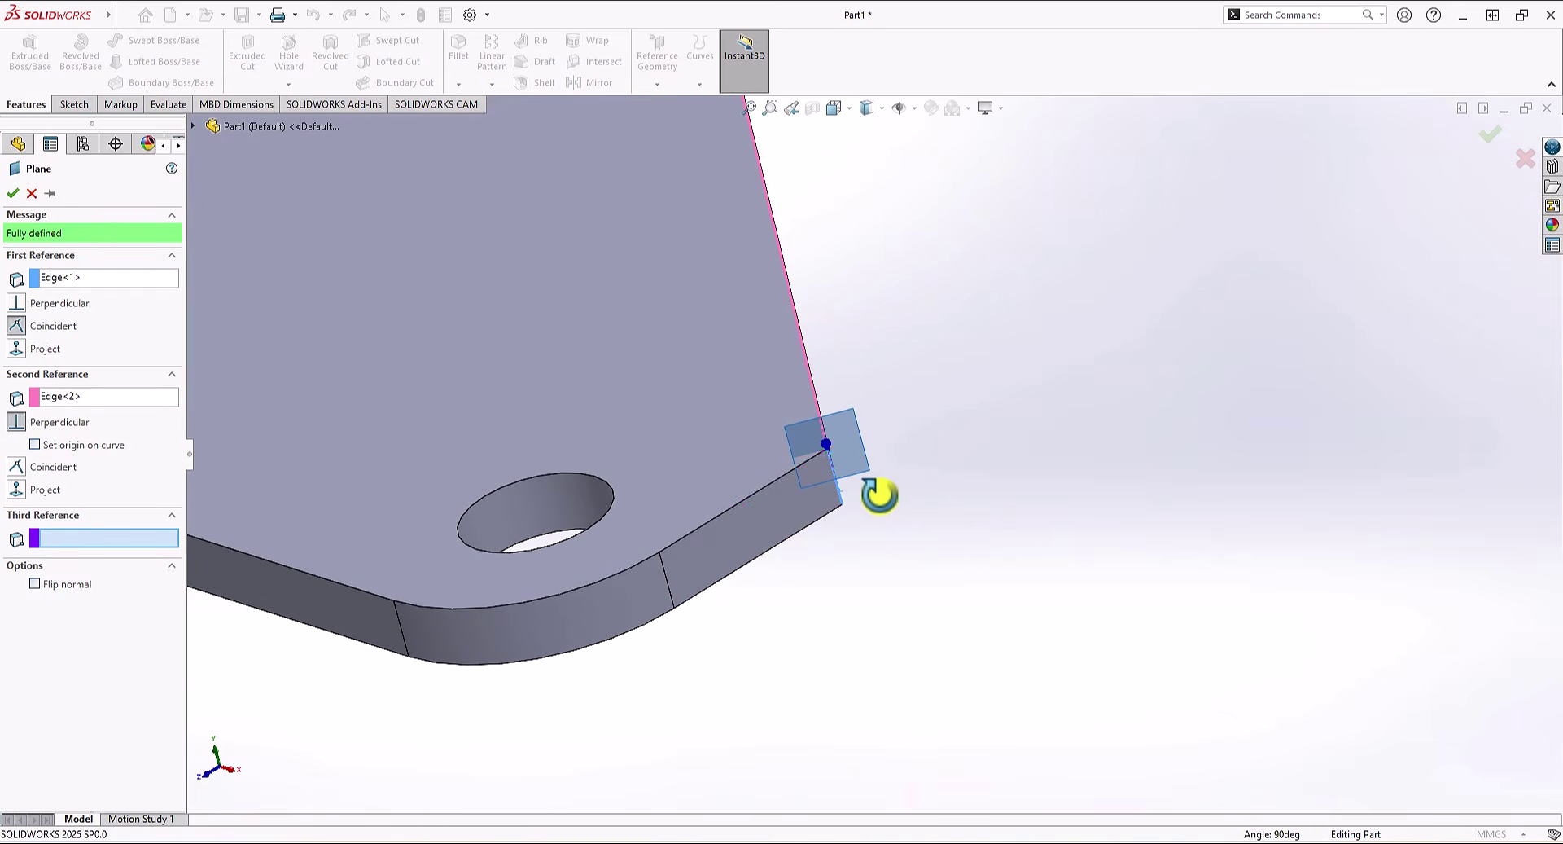
left_click(34, 583)
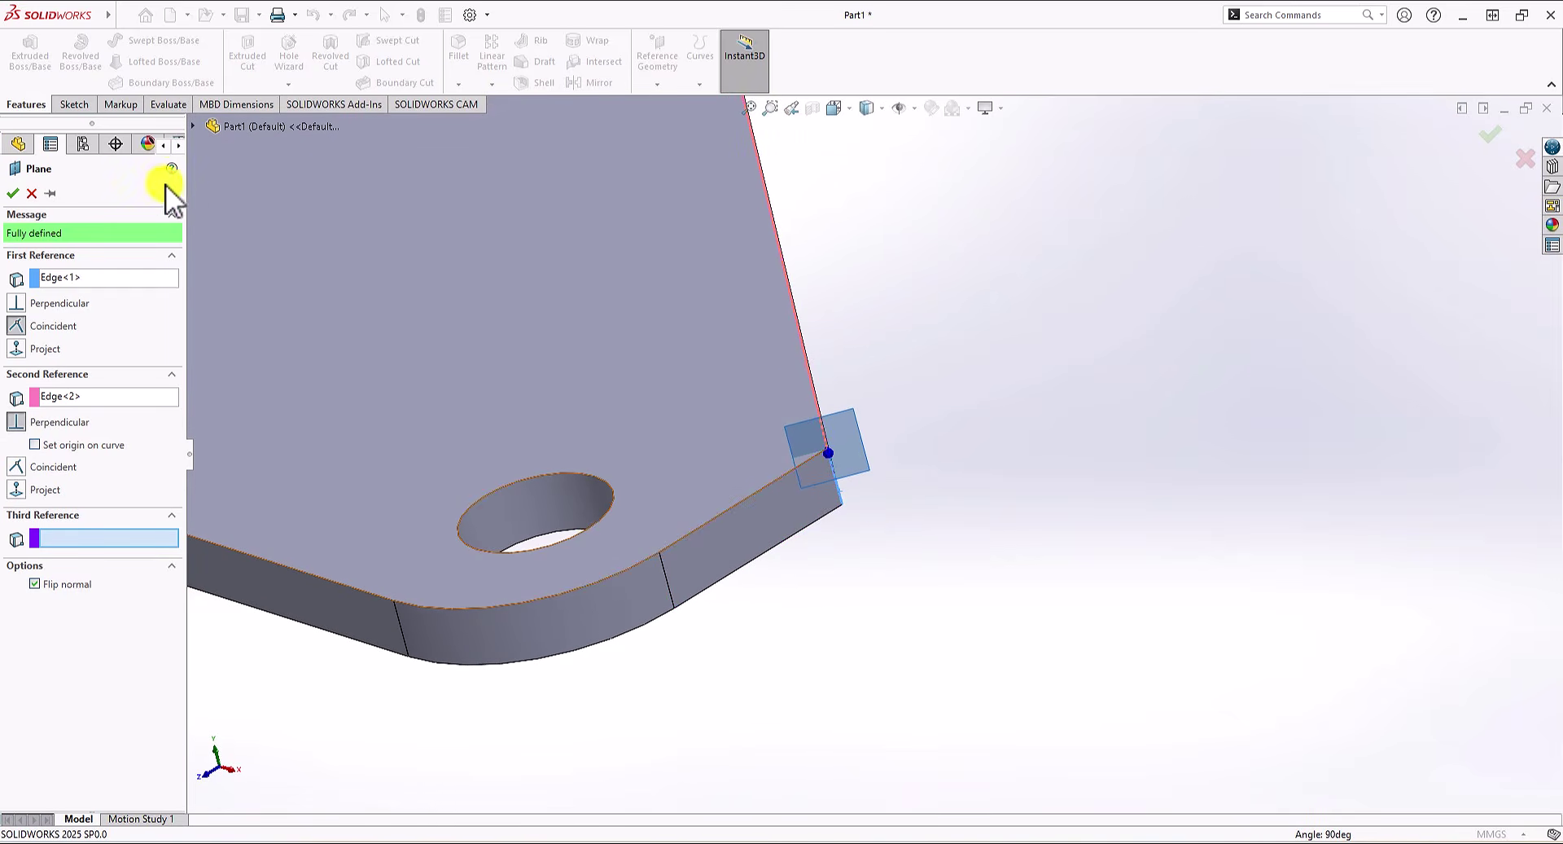
left_click(13, 193)
Step: Open a new sketch on the reference plane at the plate's corner
middle_click_drag(959, 412, 1000, 377)
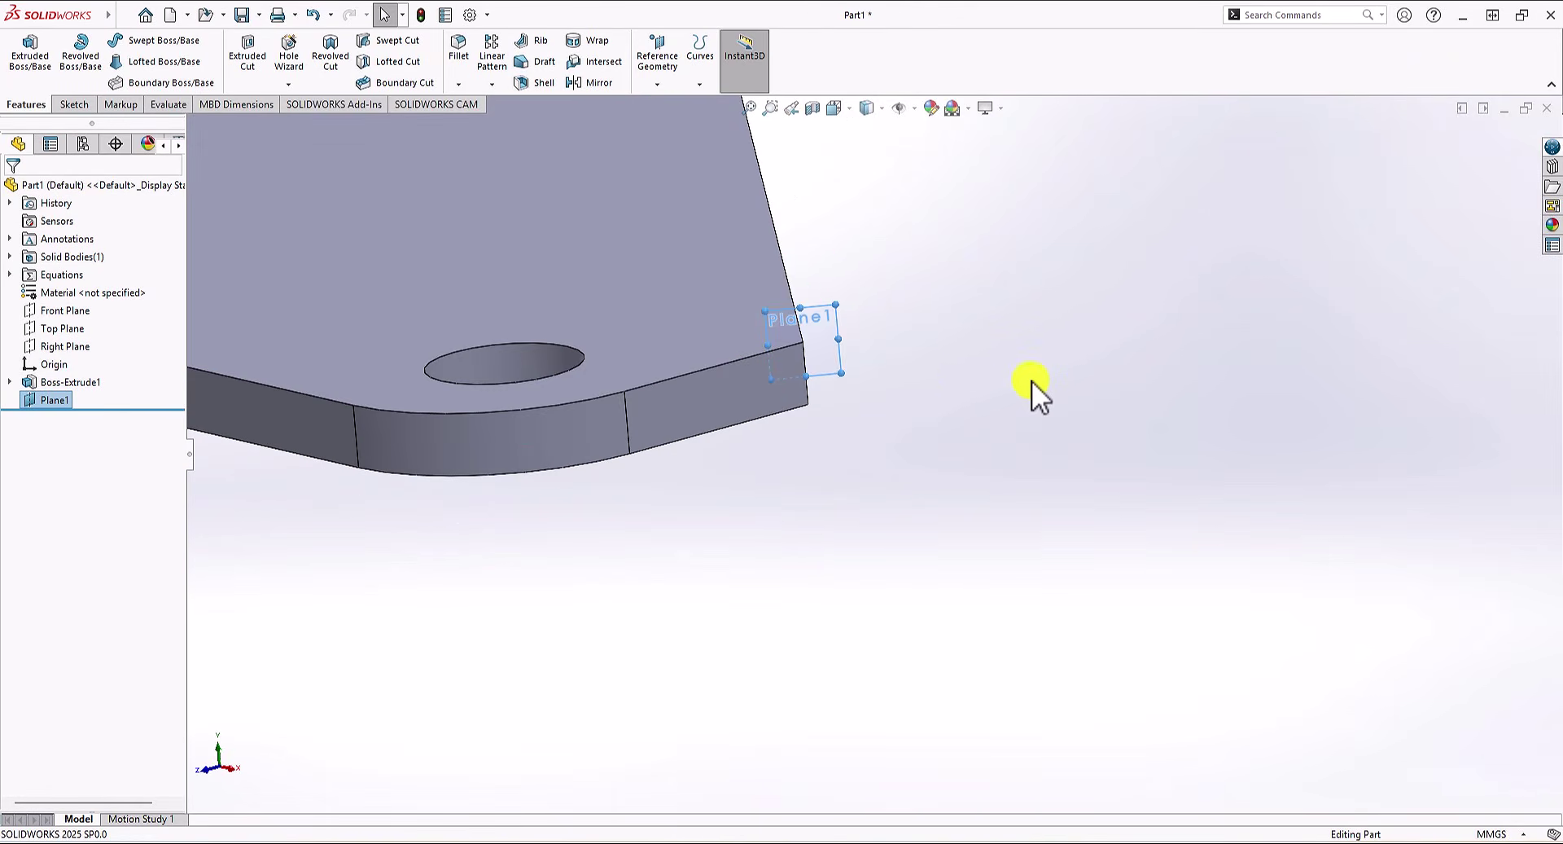
left_click(74, 104)
left_click(13, 47)
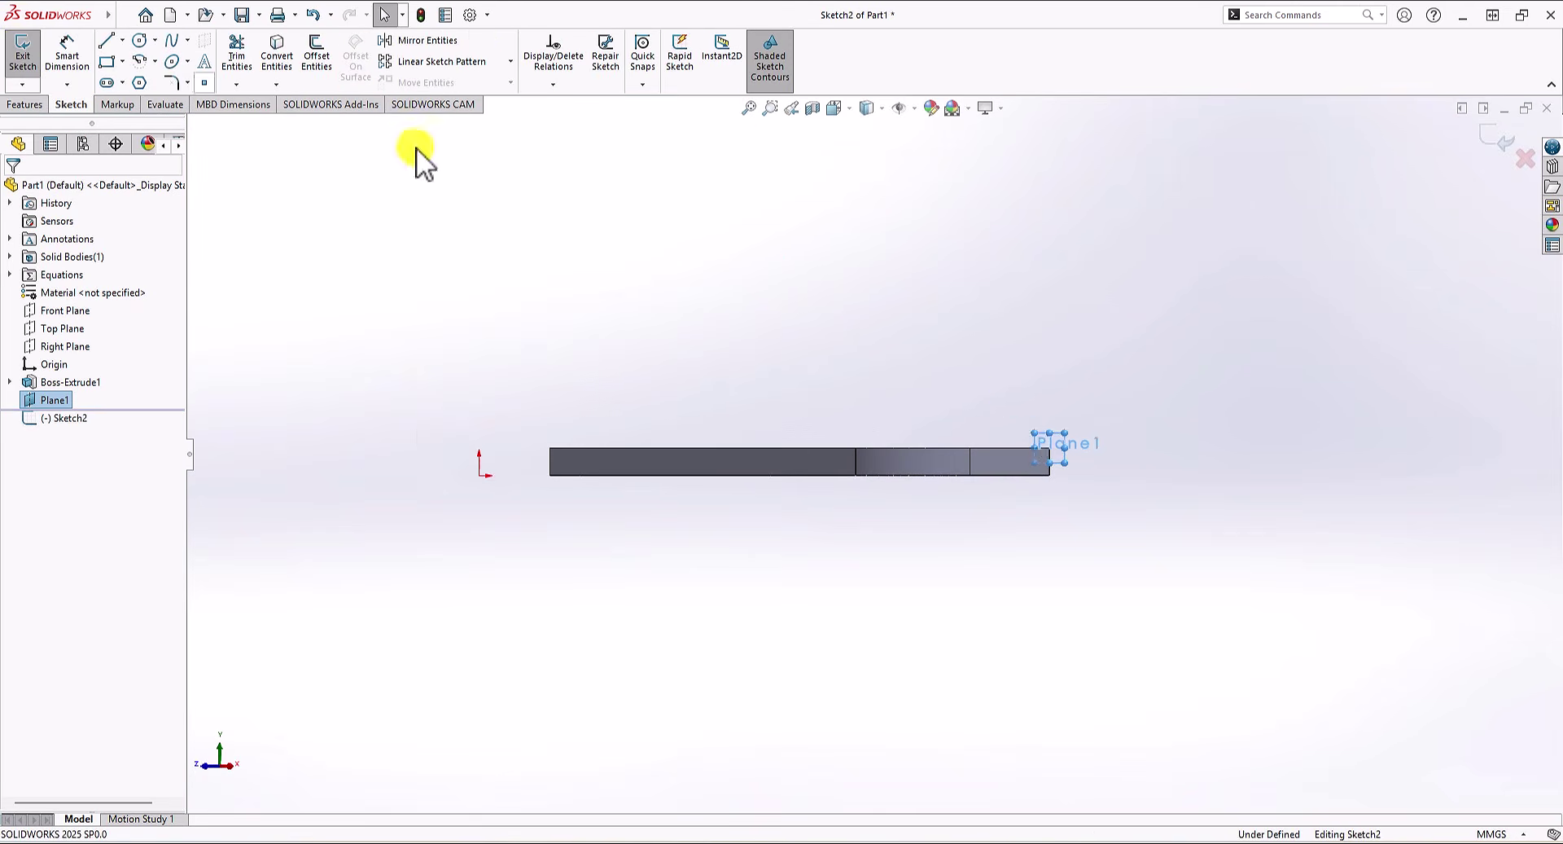
Step: Sketch a single slanted line in the empty area beyond the plate's end, rising away from the plate
scroll(1067, 452, "down", 3)
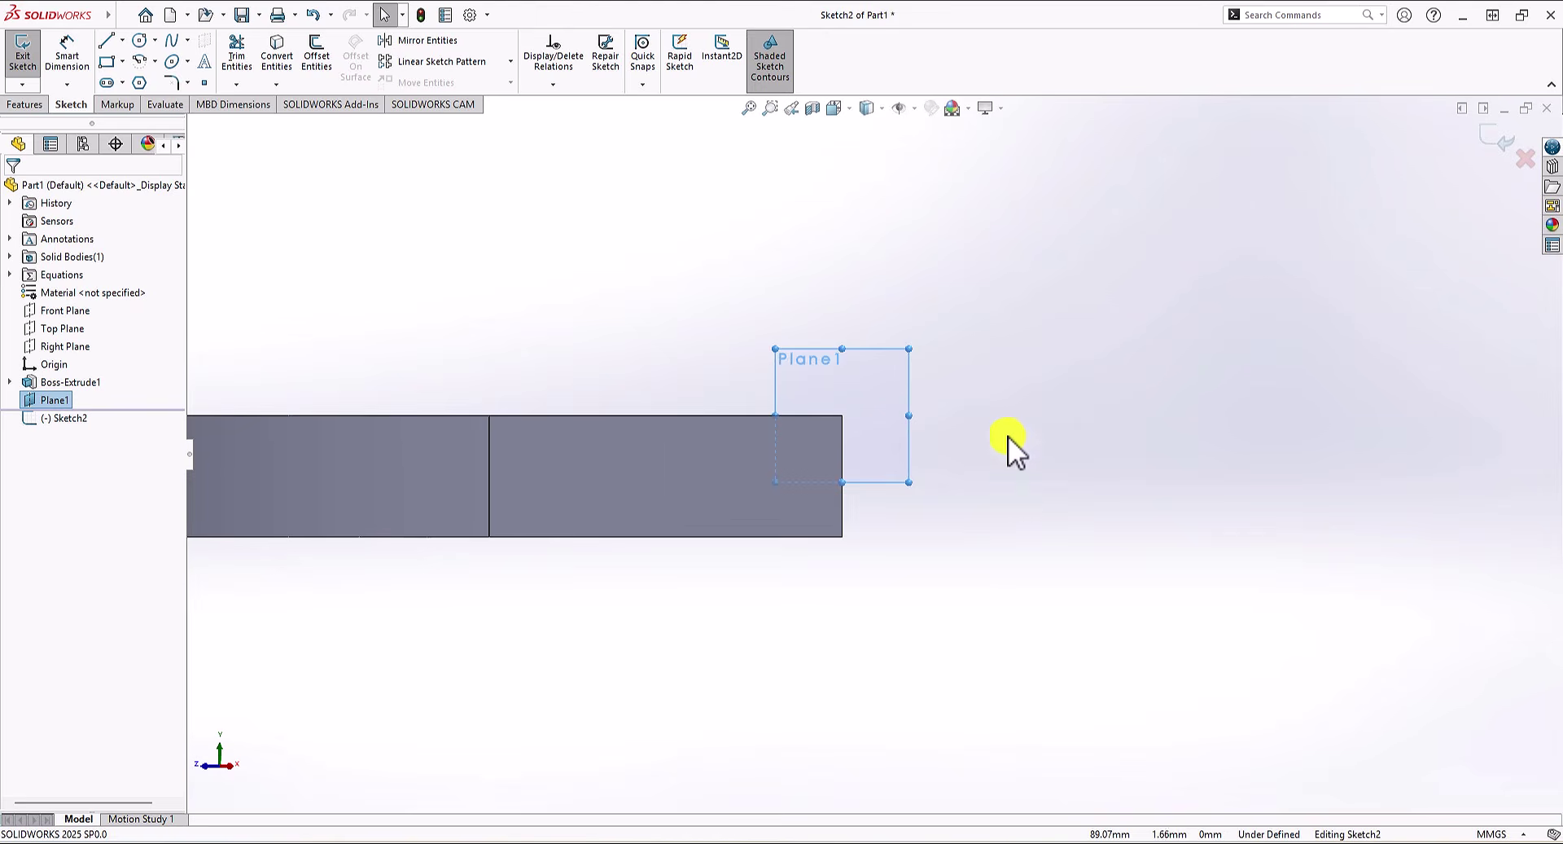
left_click(105, 40)
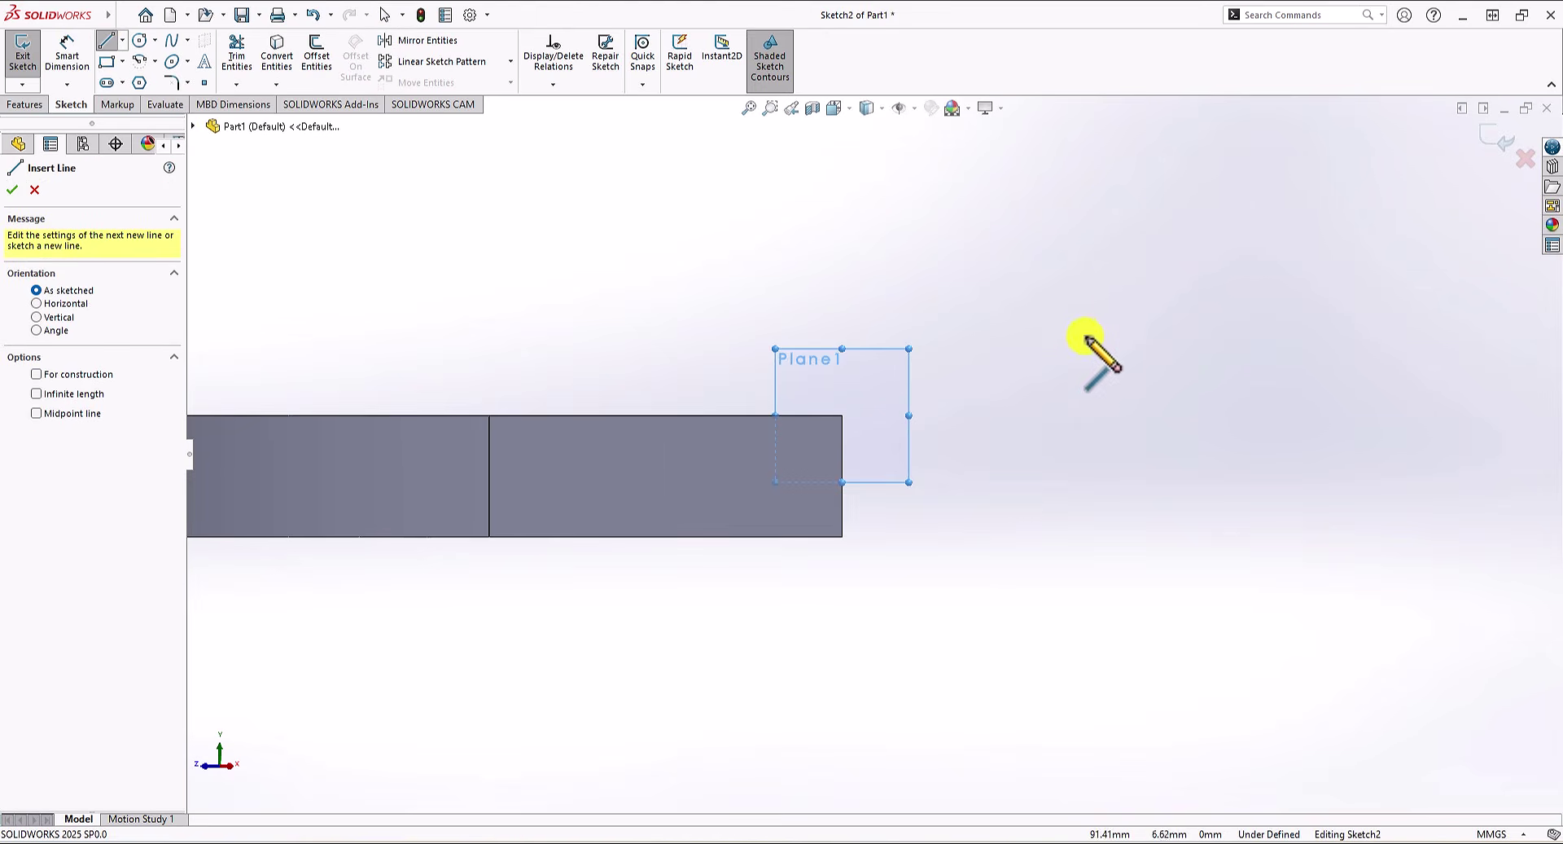
left_click(1132, 220)
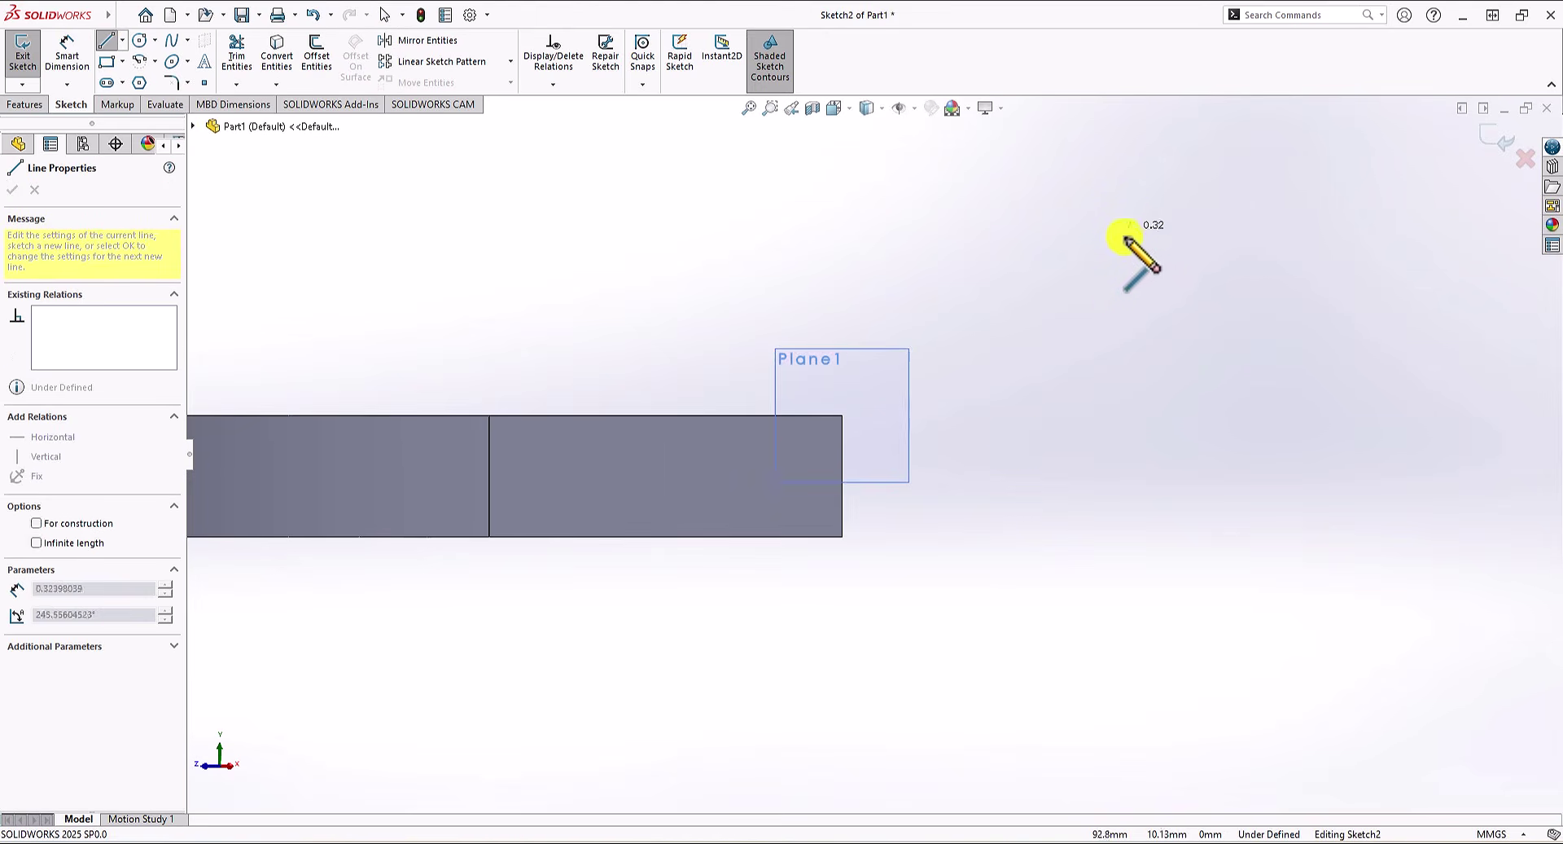
left_click(1013, 500)
key("Escape")
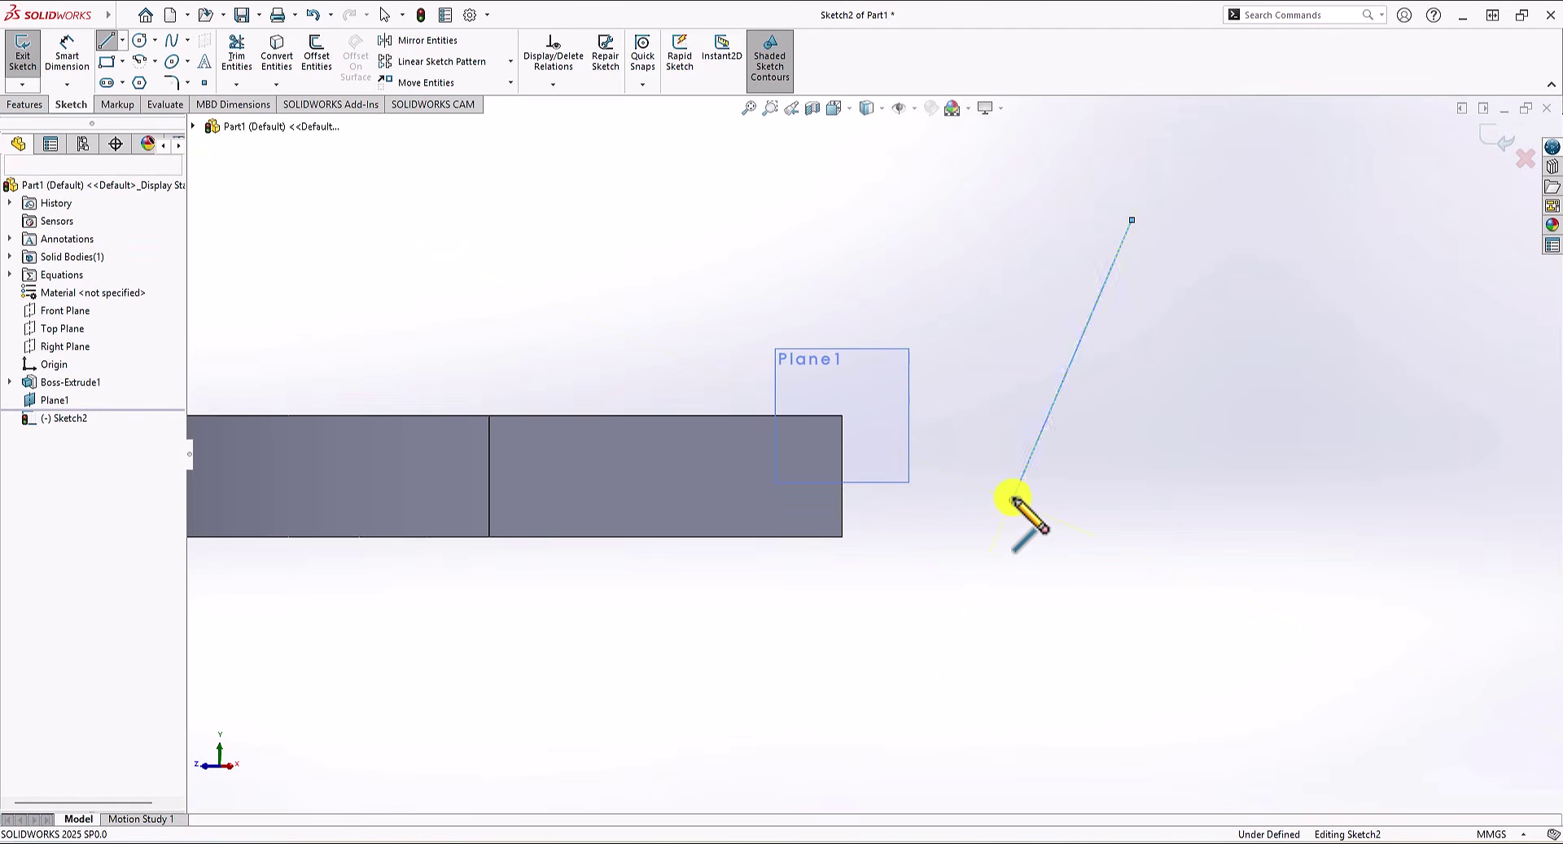
Step: Sketch a centerpoint arc of about 4.3 mm radius from the plate's lower end corner toward the slanted line's lower end
left_click(138, 60)
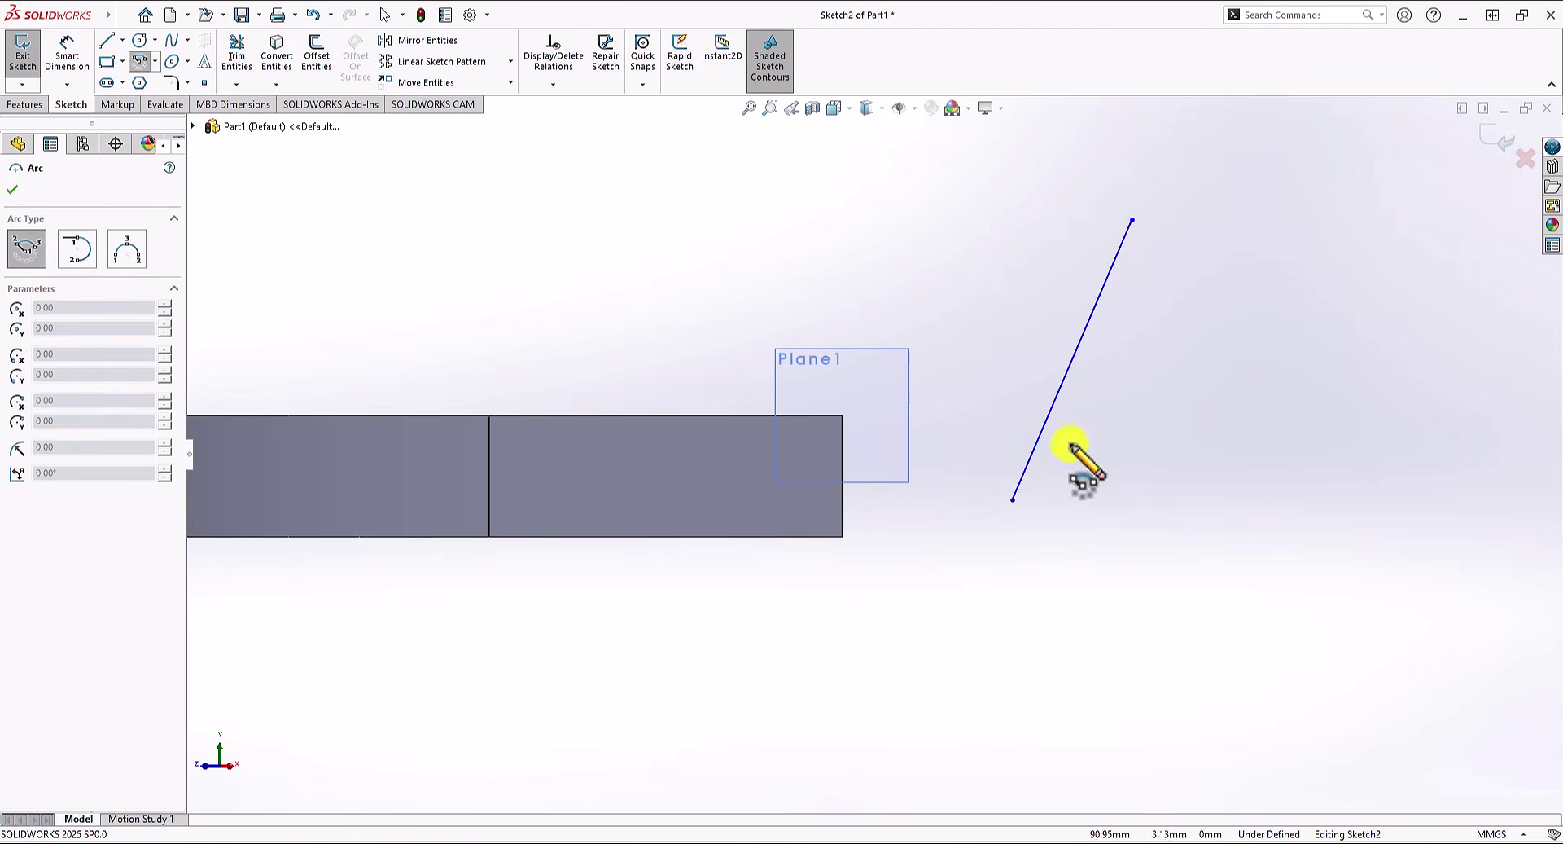
left_click(883, 413)
left_click(843, 538)
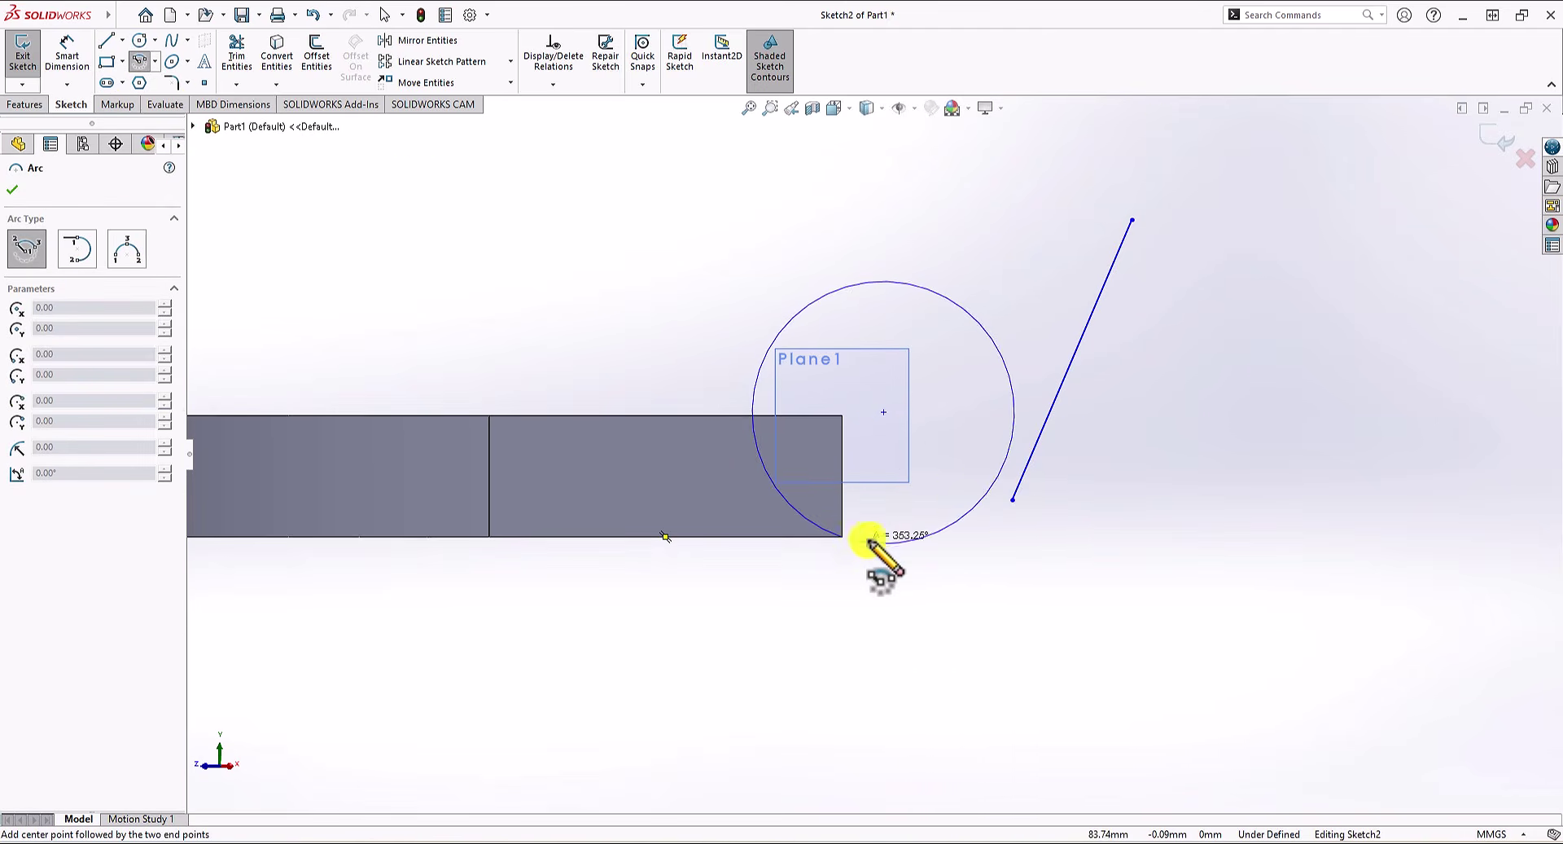
left_click(986, 494)
key("Escape")
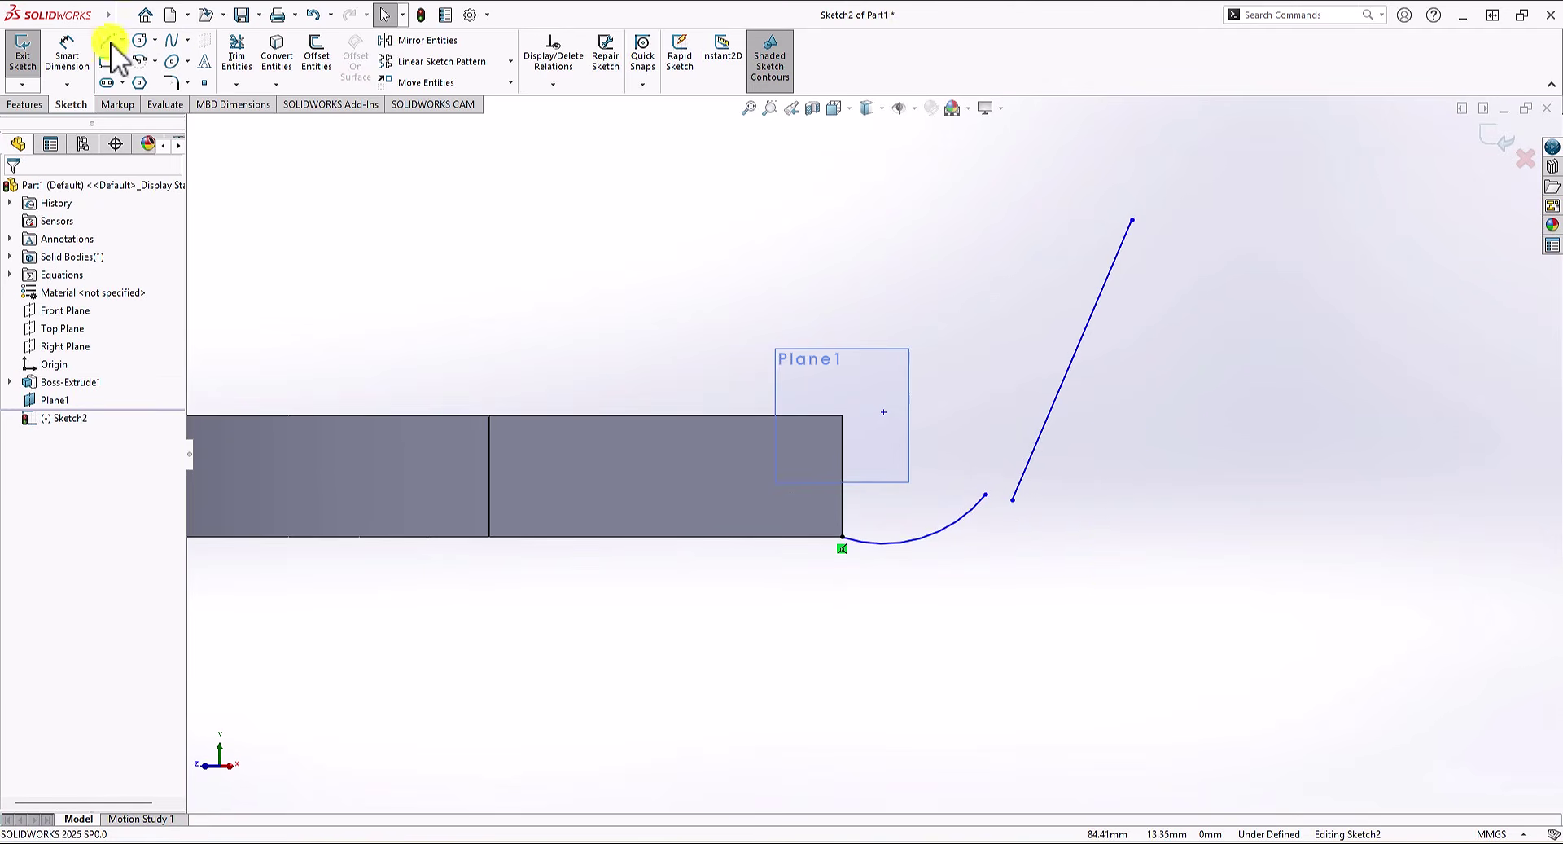
Step: Dimension the slanted line's length as 14 mm
left_click(67, 55)
left_click(1077, 356)
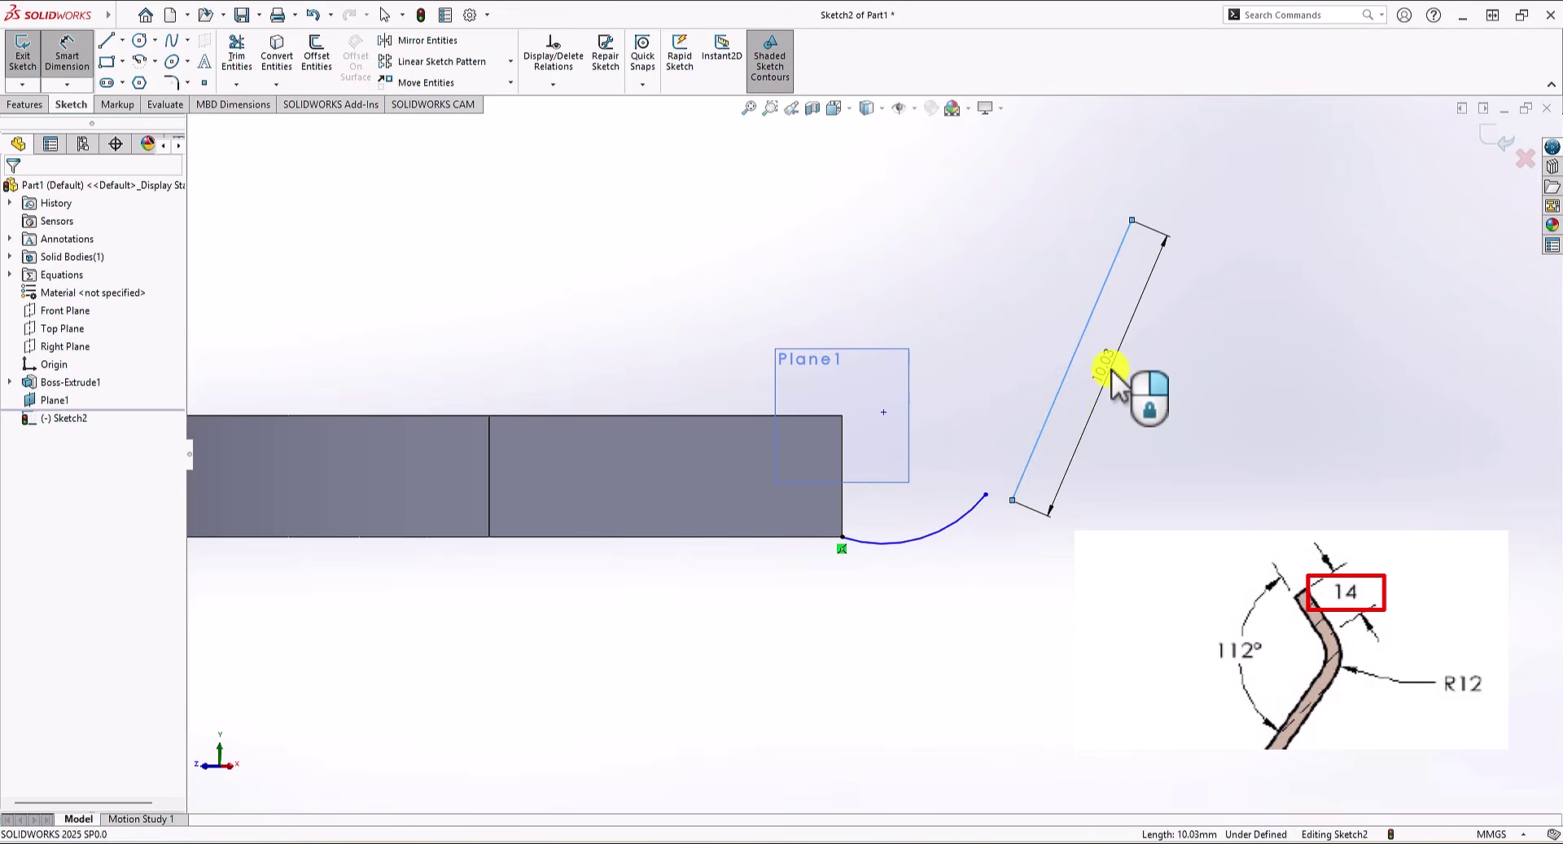
left_click(1107, 368)
type("14")
key("Return")
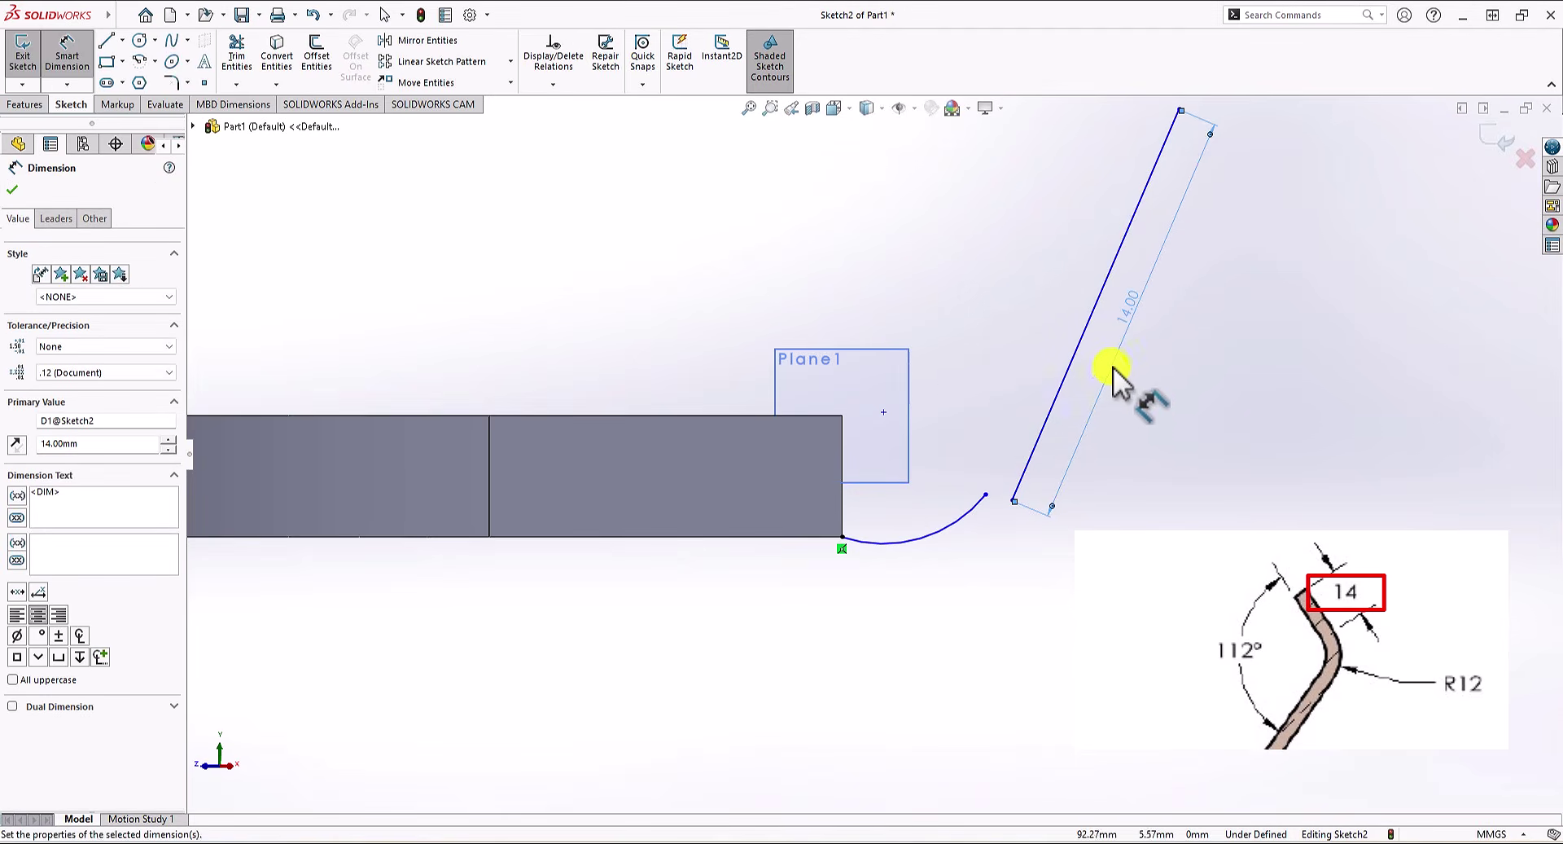
key("Escape")
Step: Make the slanted line's lower endpoint coincident with the arc's free end
left_click(1012, 499)
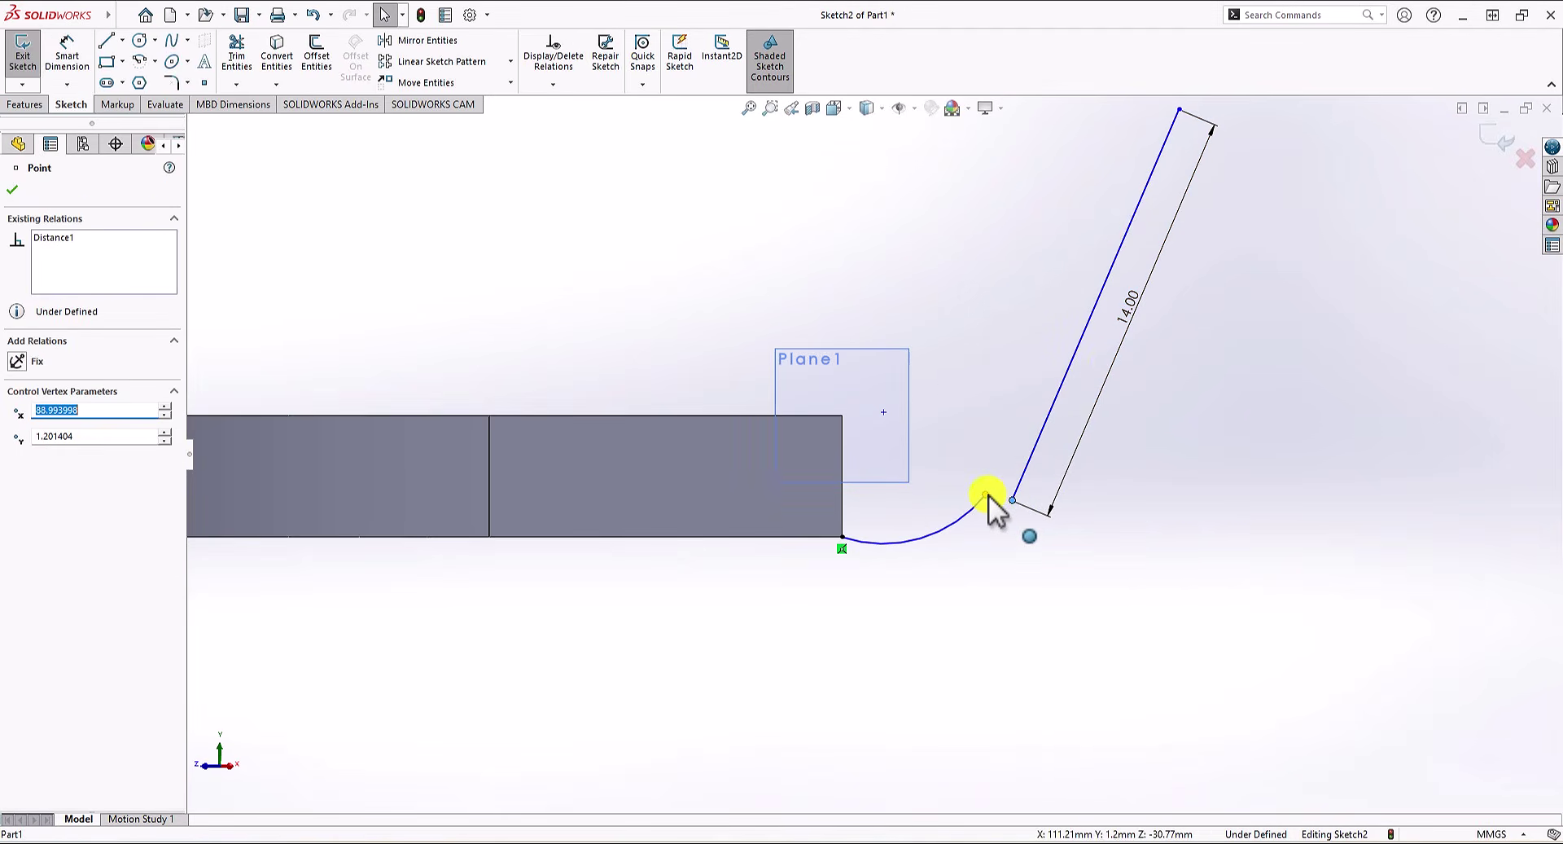
left_click(986, 493, "ctrl")
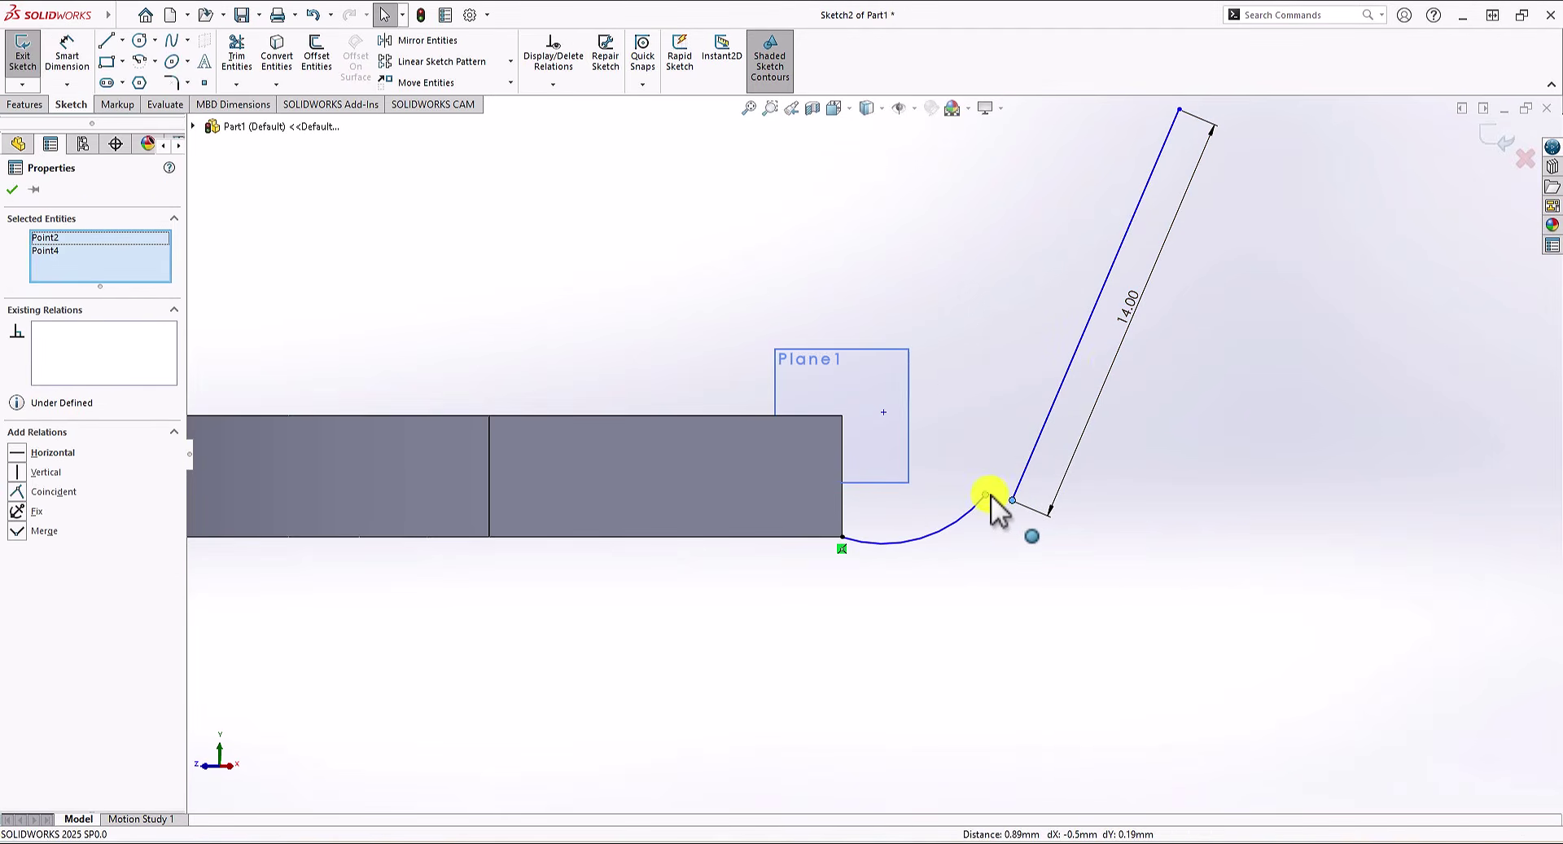
left_click(17, 491)
left_click(1042, 550)
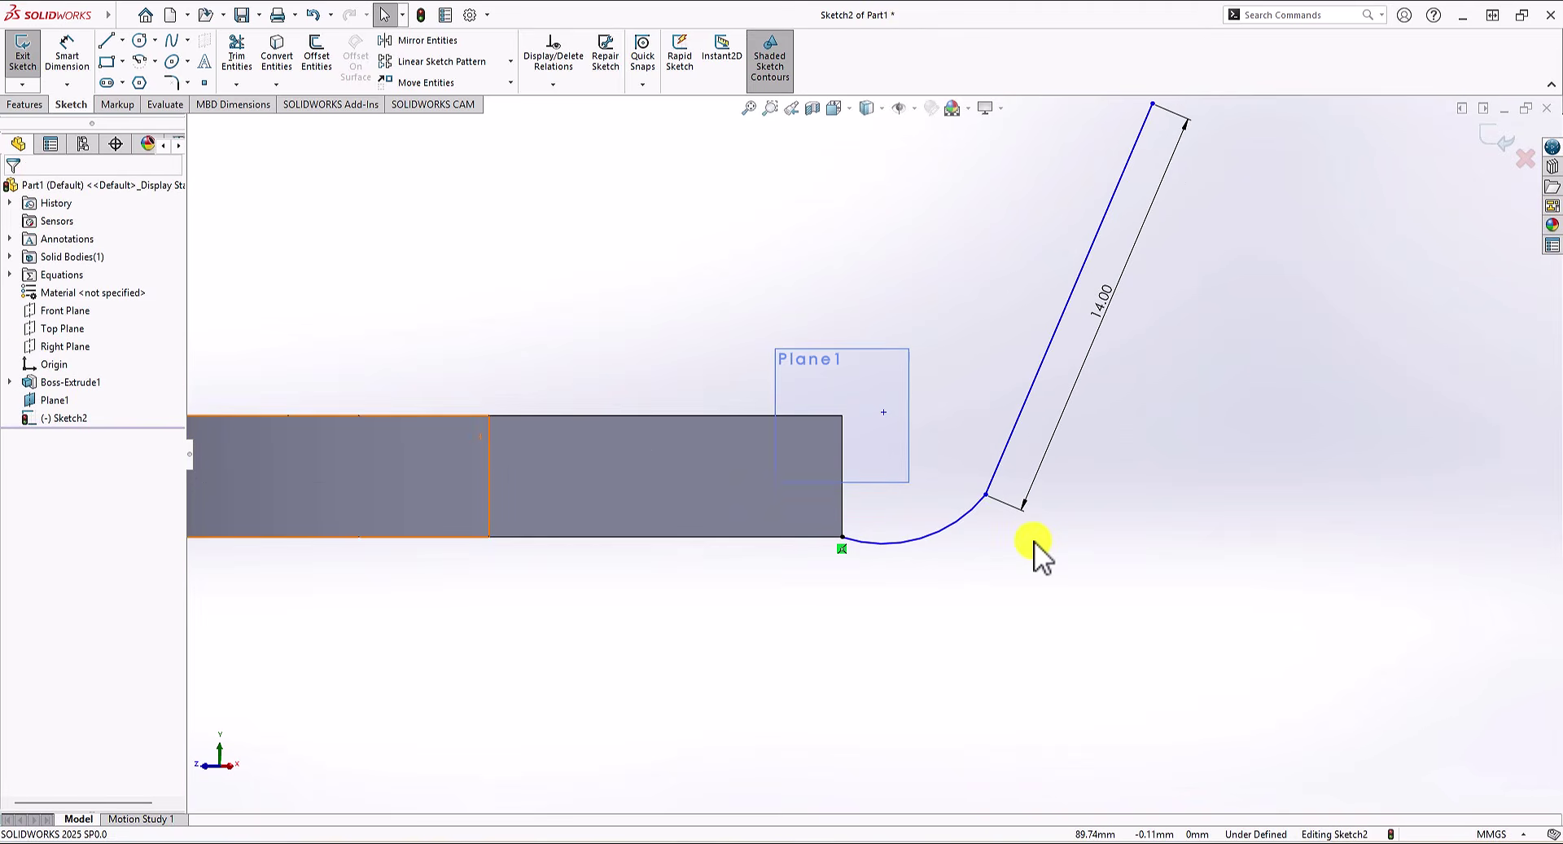
Step: Make the arc tangent to the plate's bottom edge
left_click(935, 538)
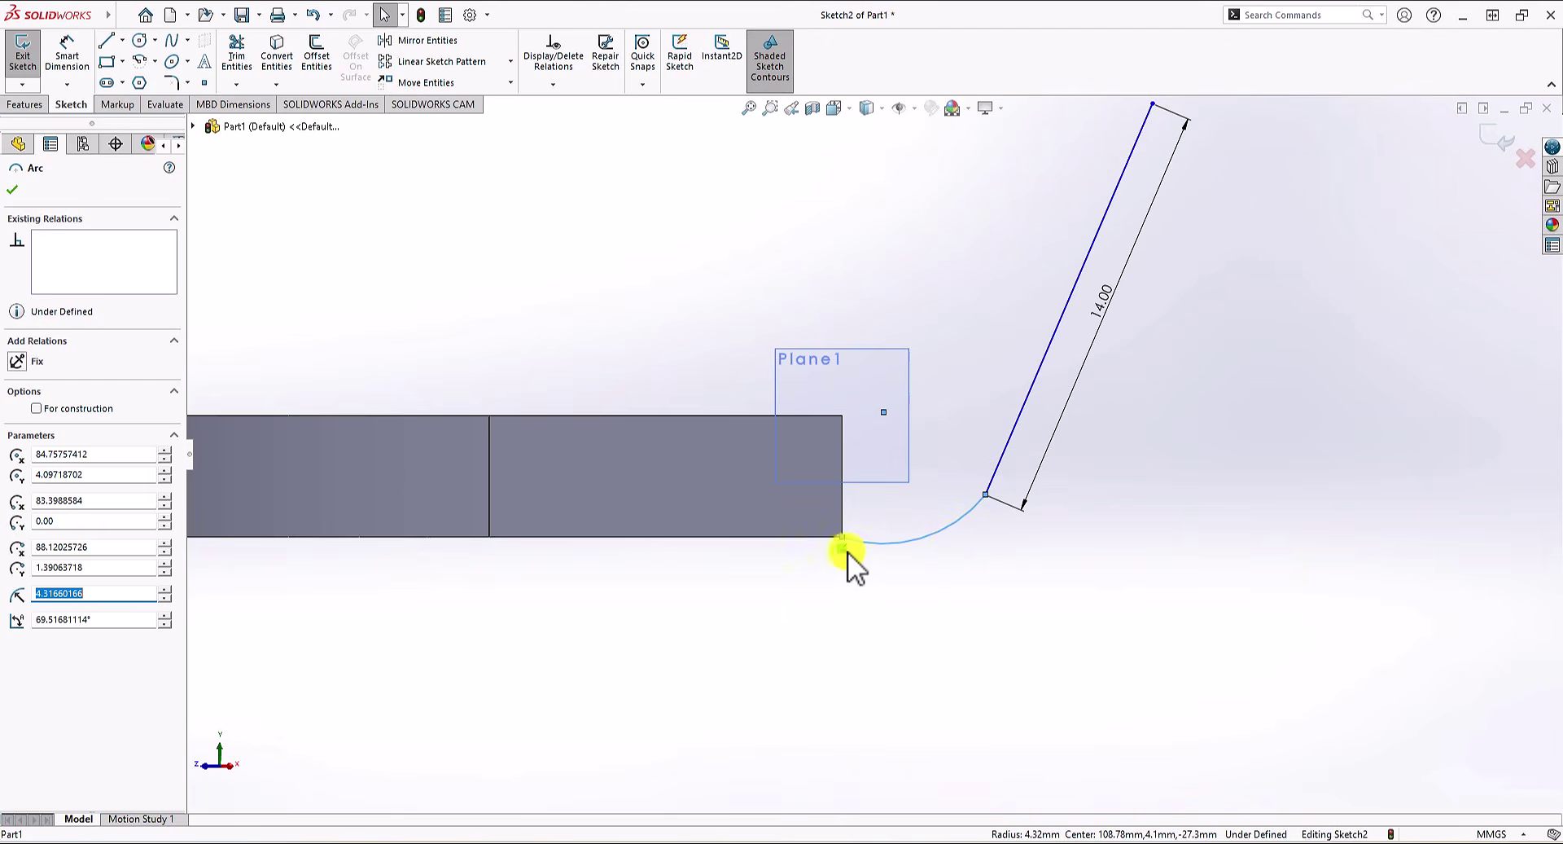
left_click(821, 538, "ctrl")
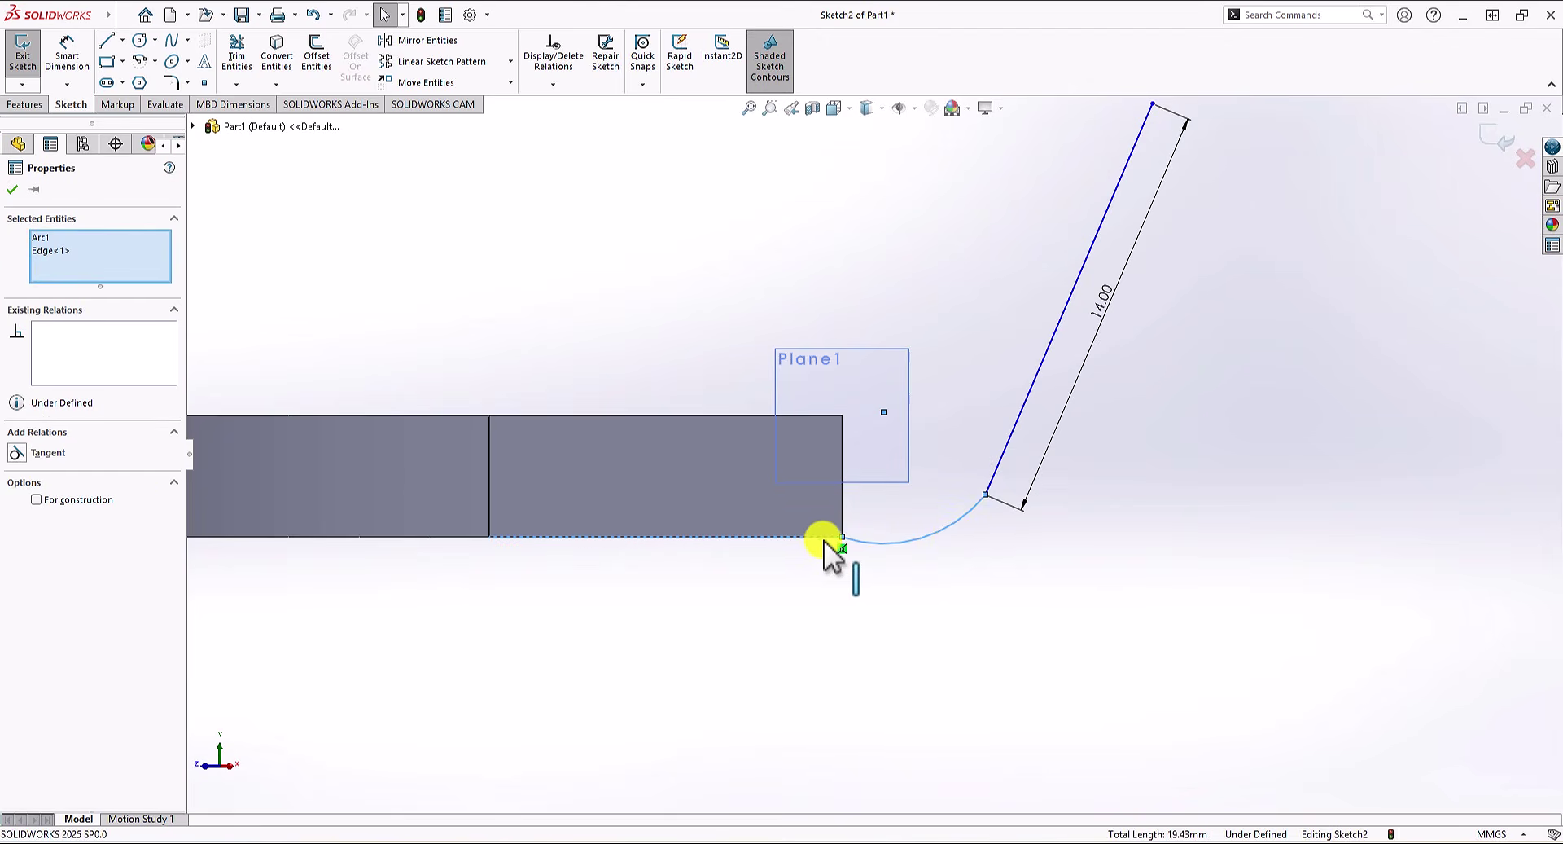
left_click(18, 452)
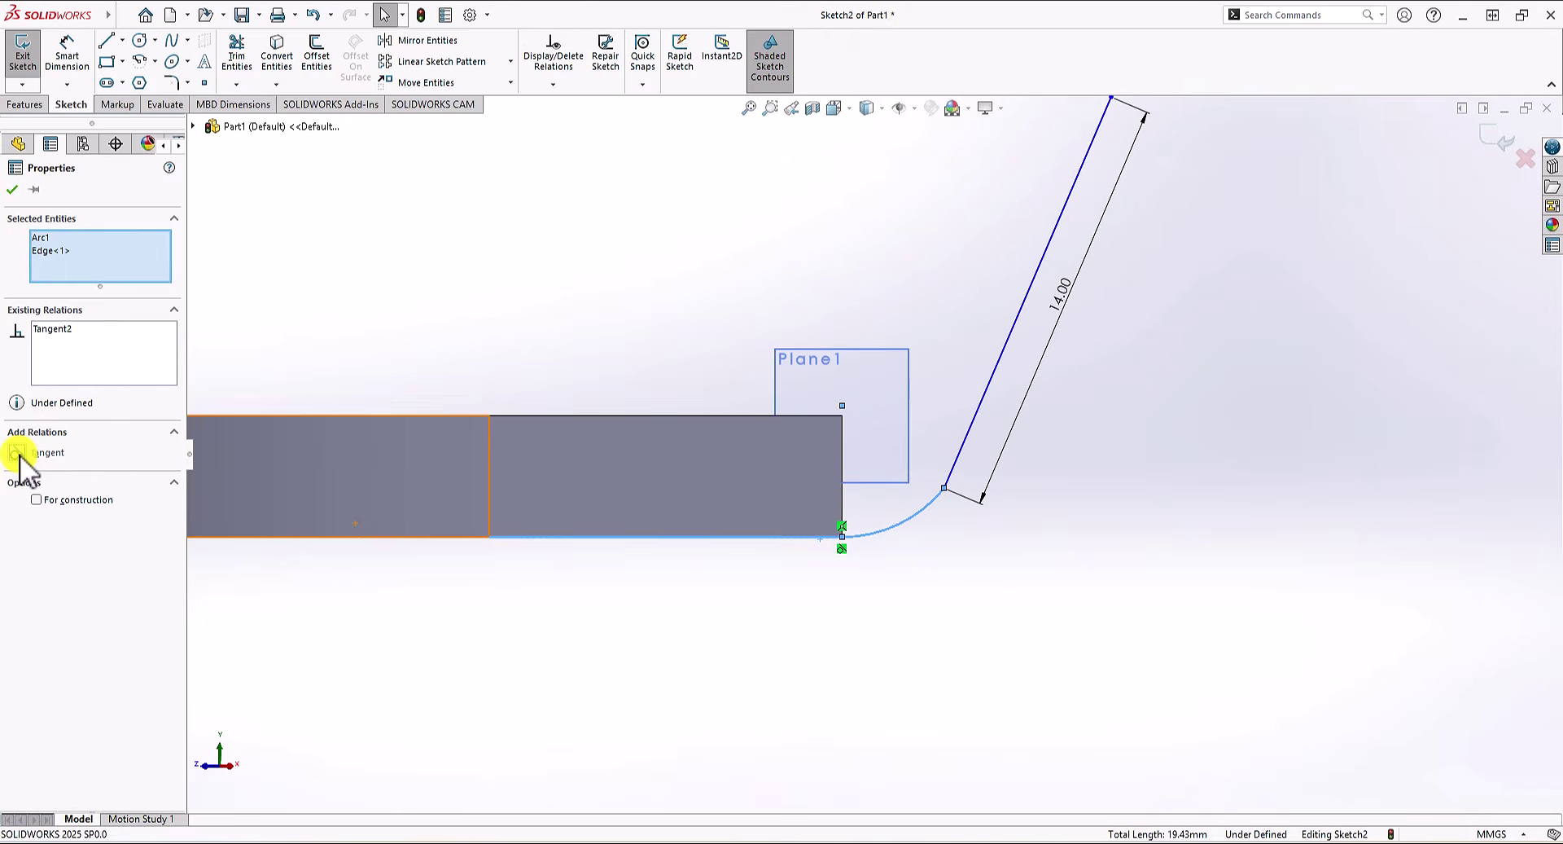
left_click(886, 580)
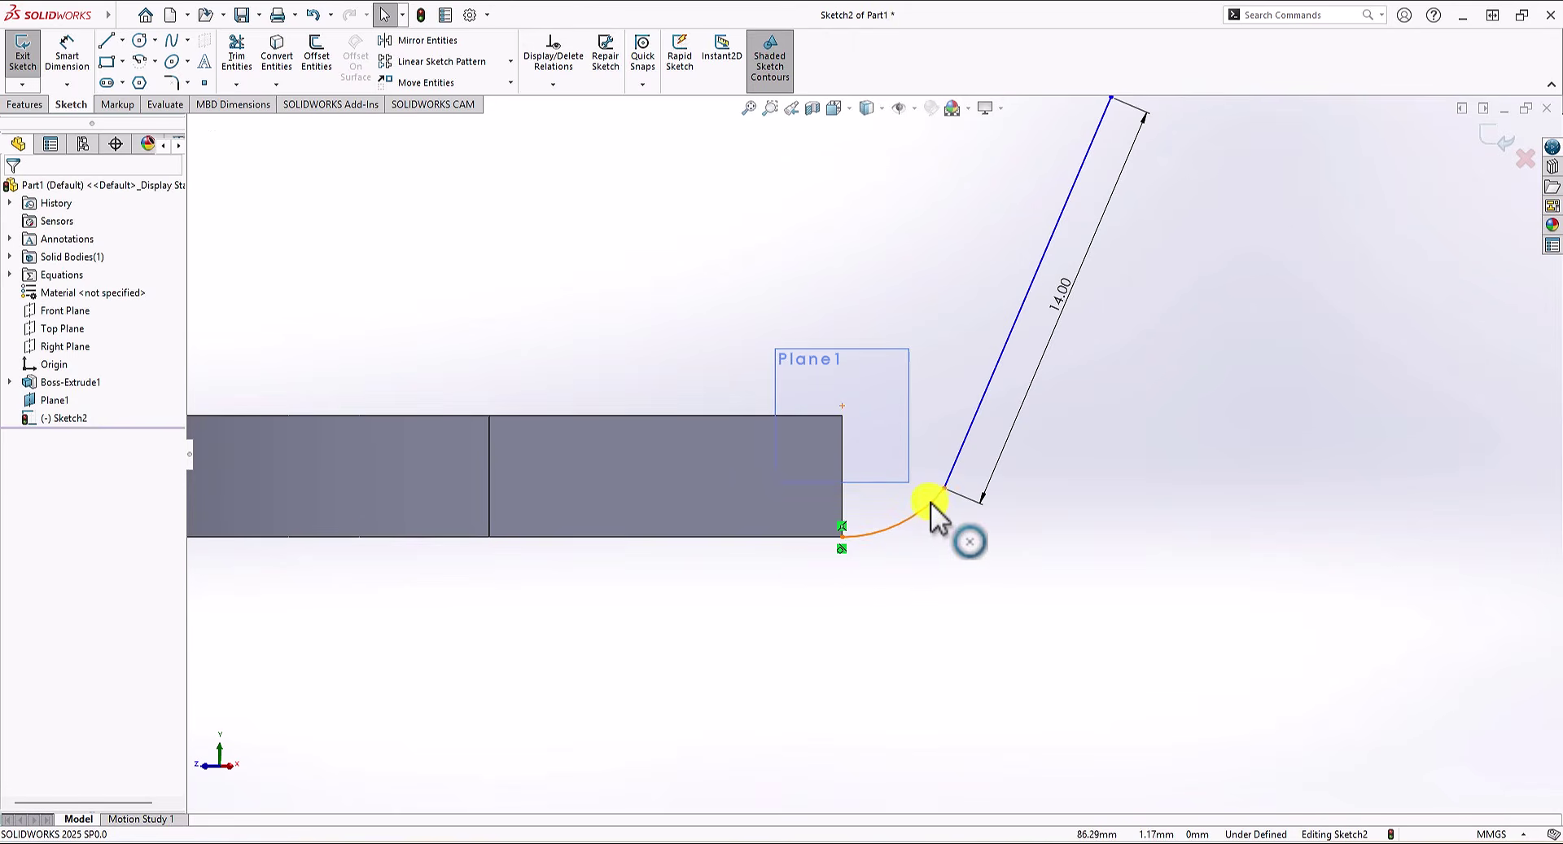
Step: Add a tangent relation between the arc and the slanted line
left_click(930, 501)
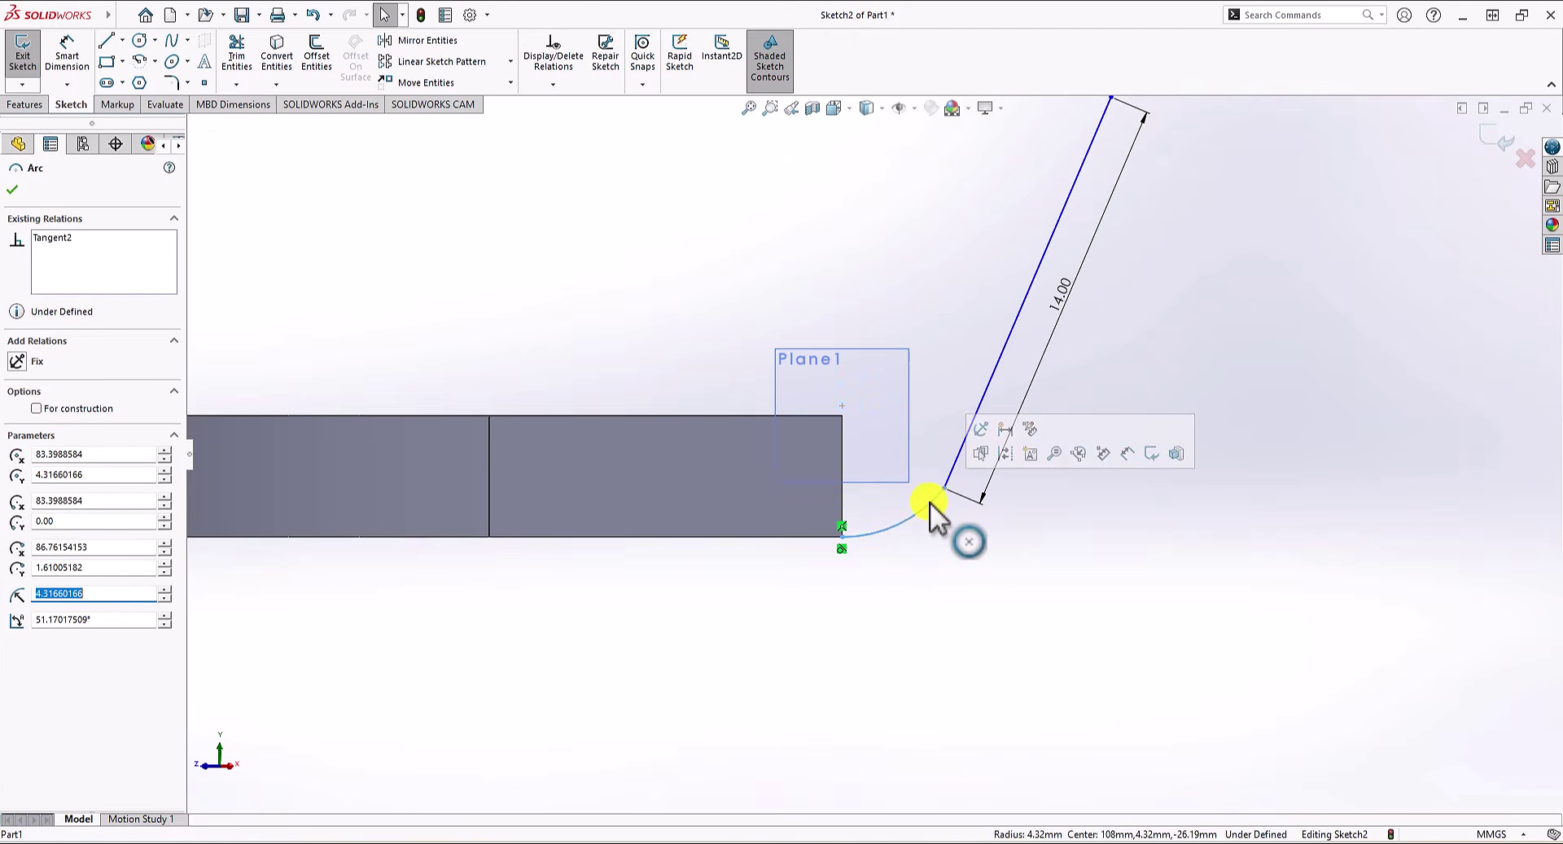
left_click(954, 461, "ctrl")
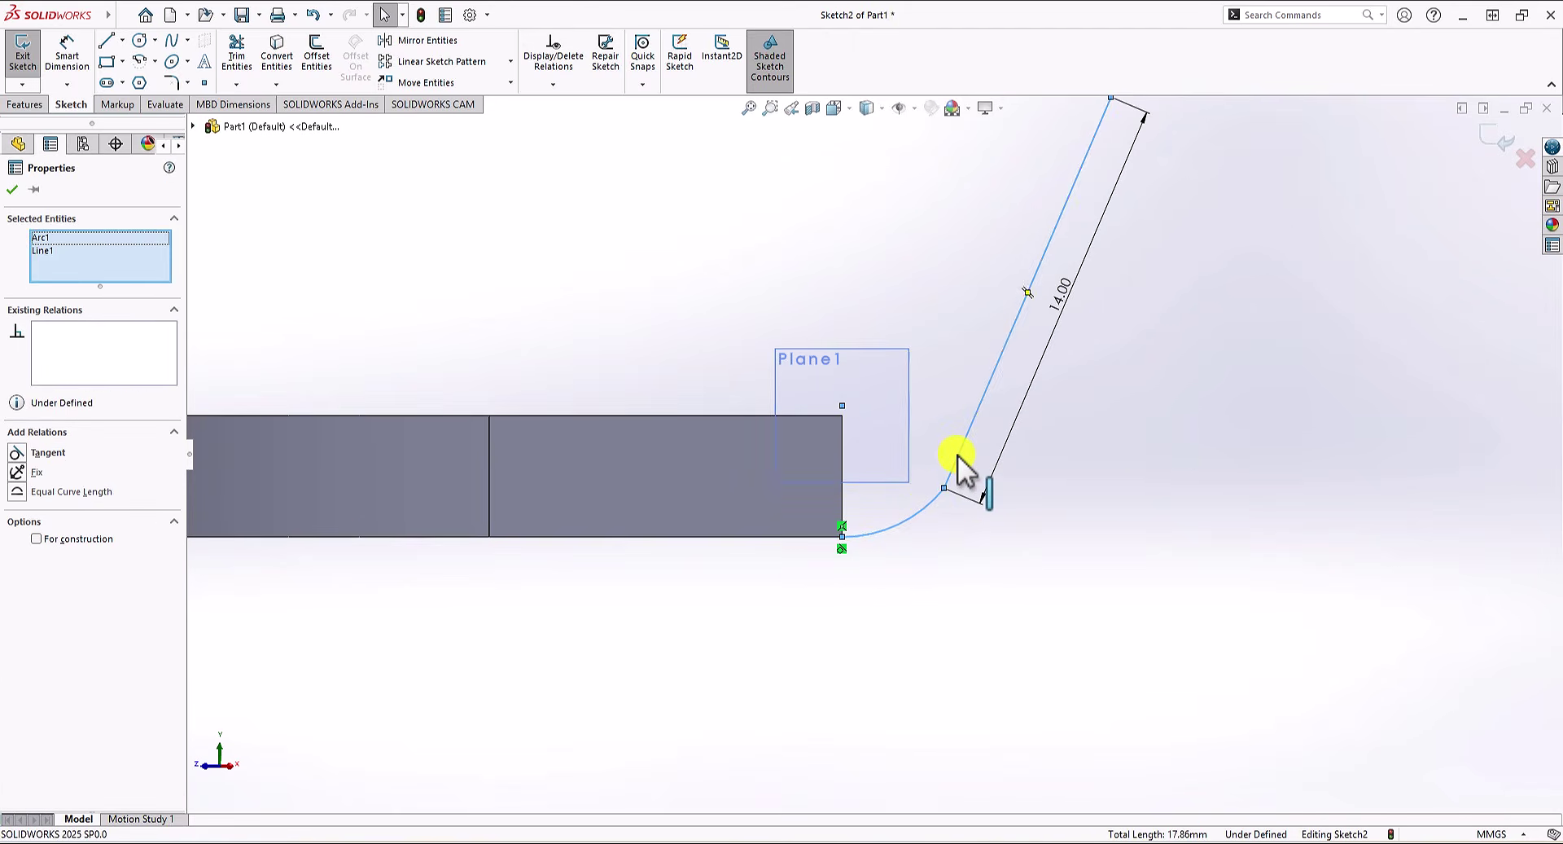
left_click(20, 454)
left_click(1016, 597)
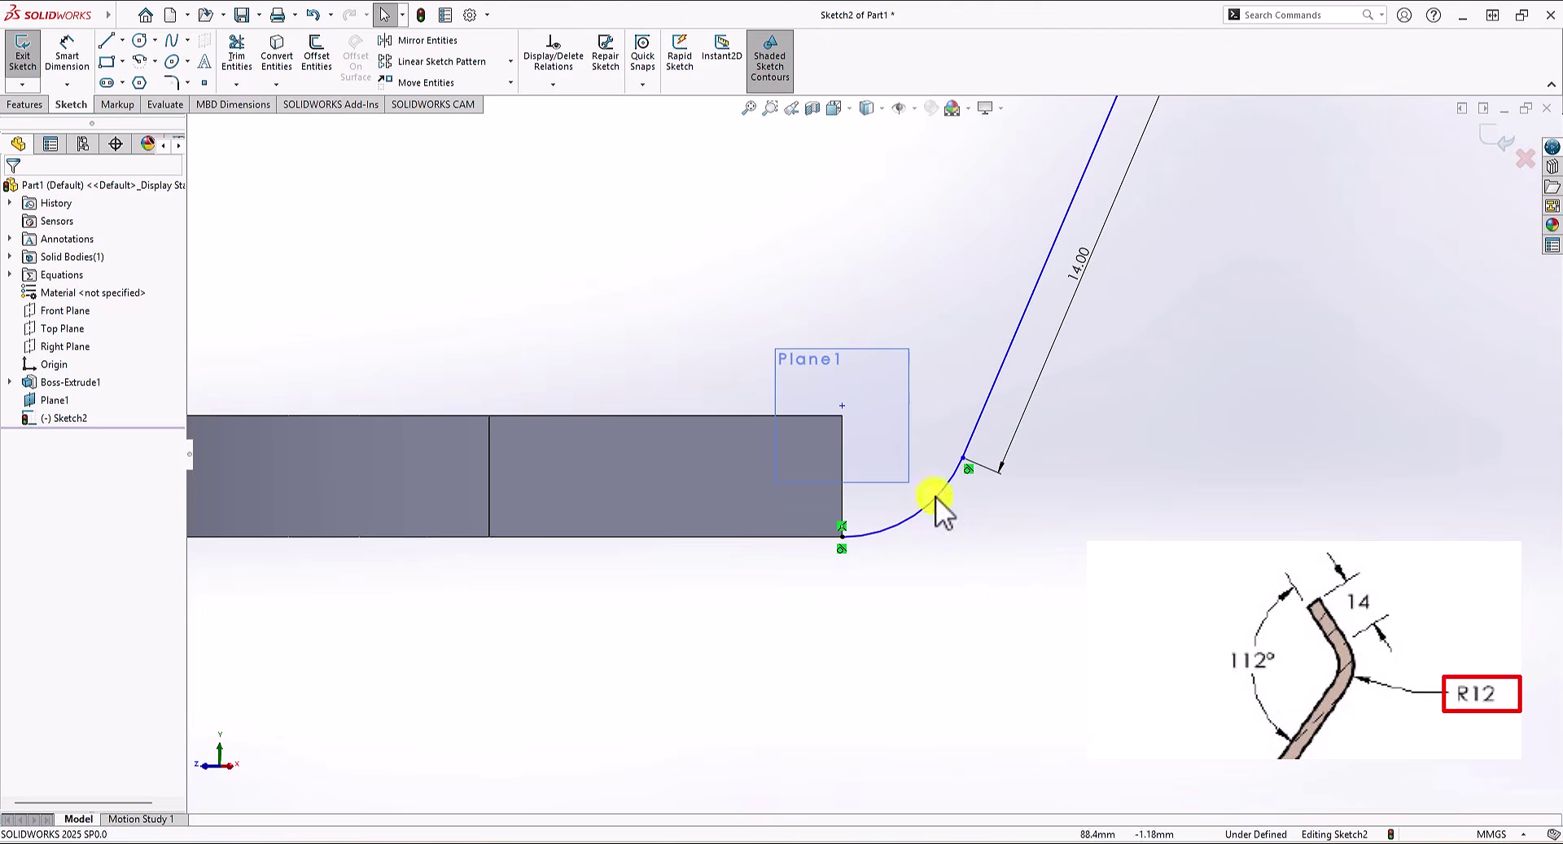
Step: Dimension the arc with a 12 mm radius
left_click(66, 52)
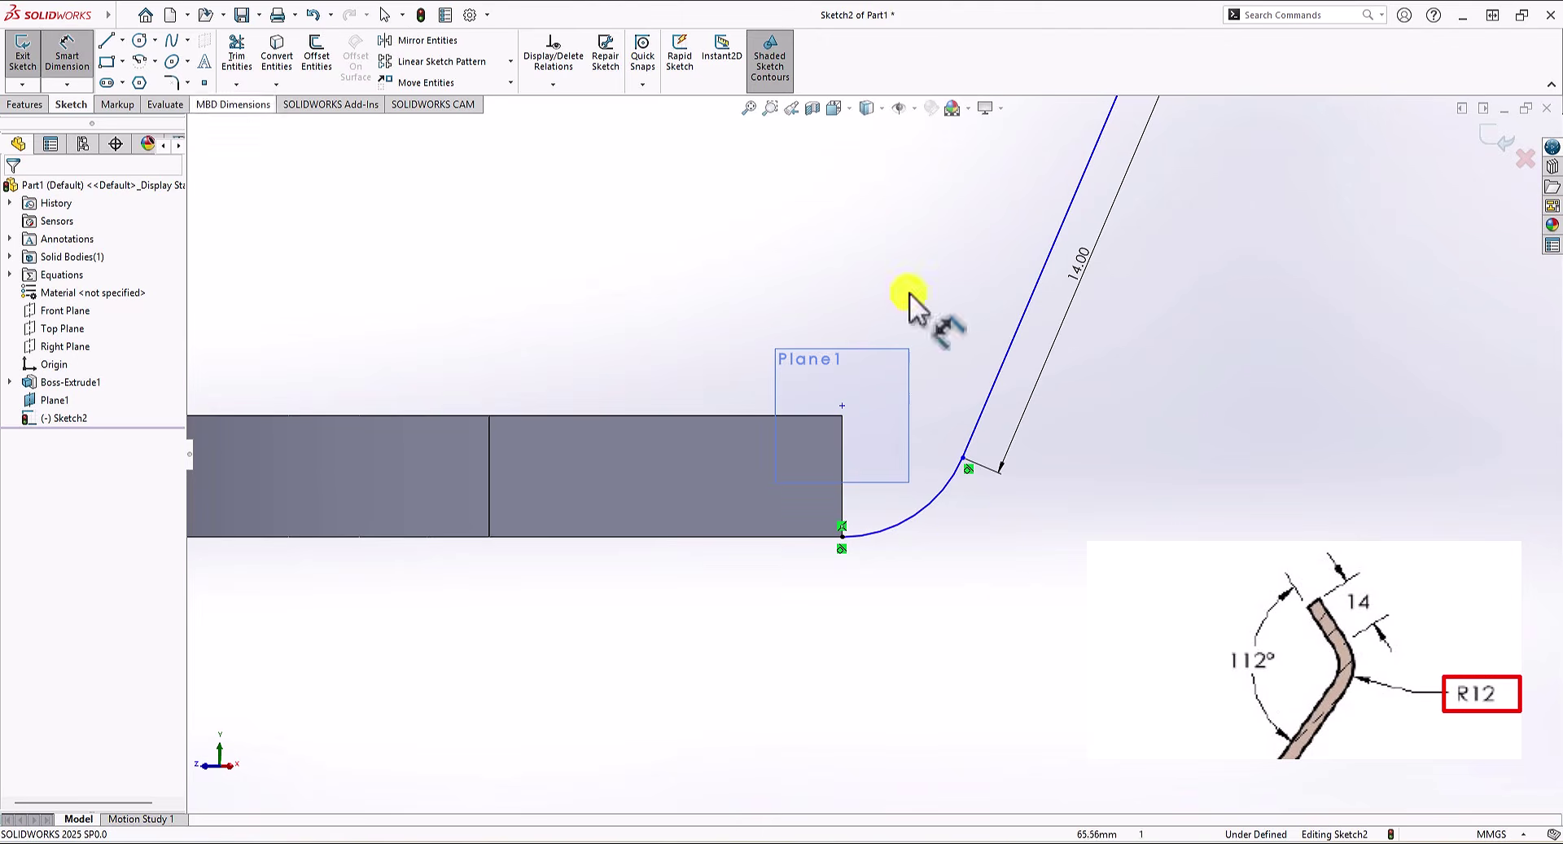
left_click(927, 503)
left_click(973, 550)
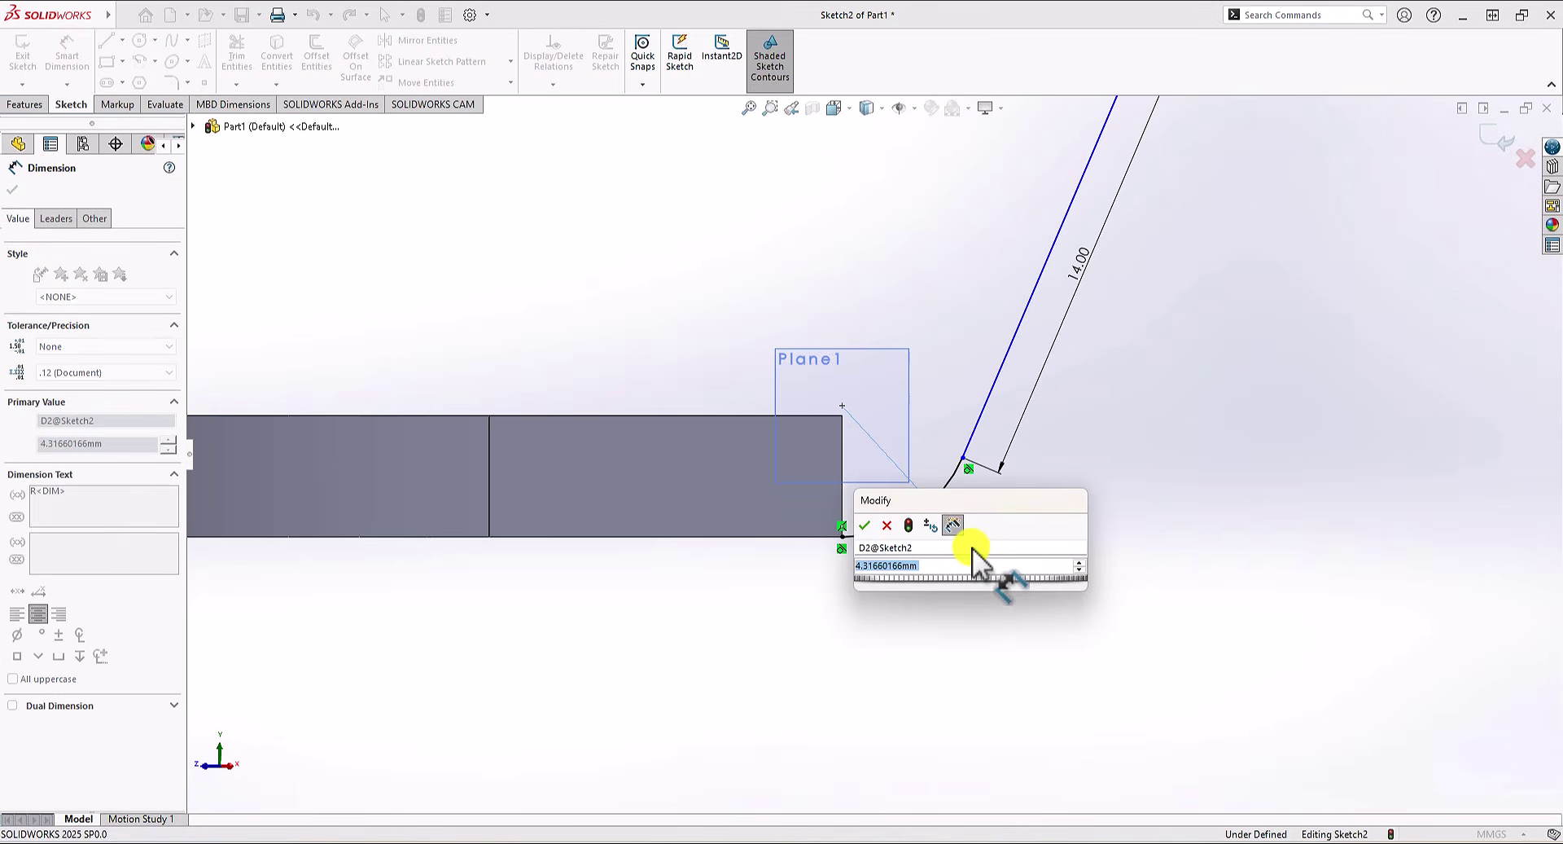
type("12")
key("Return")
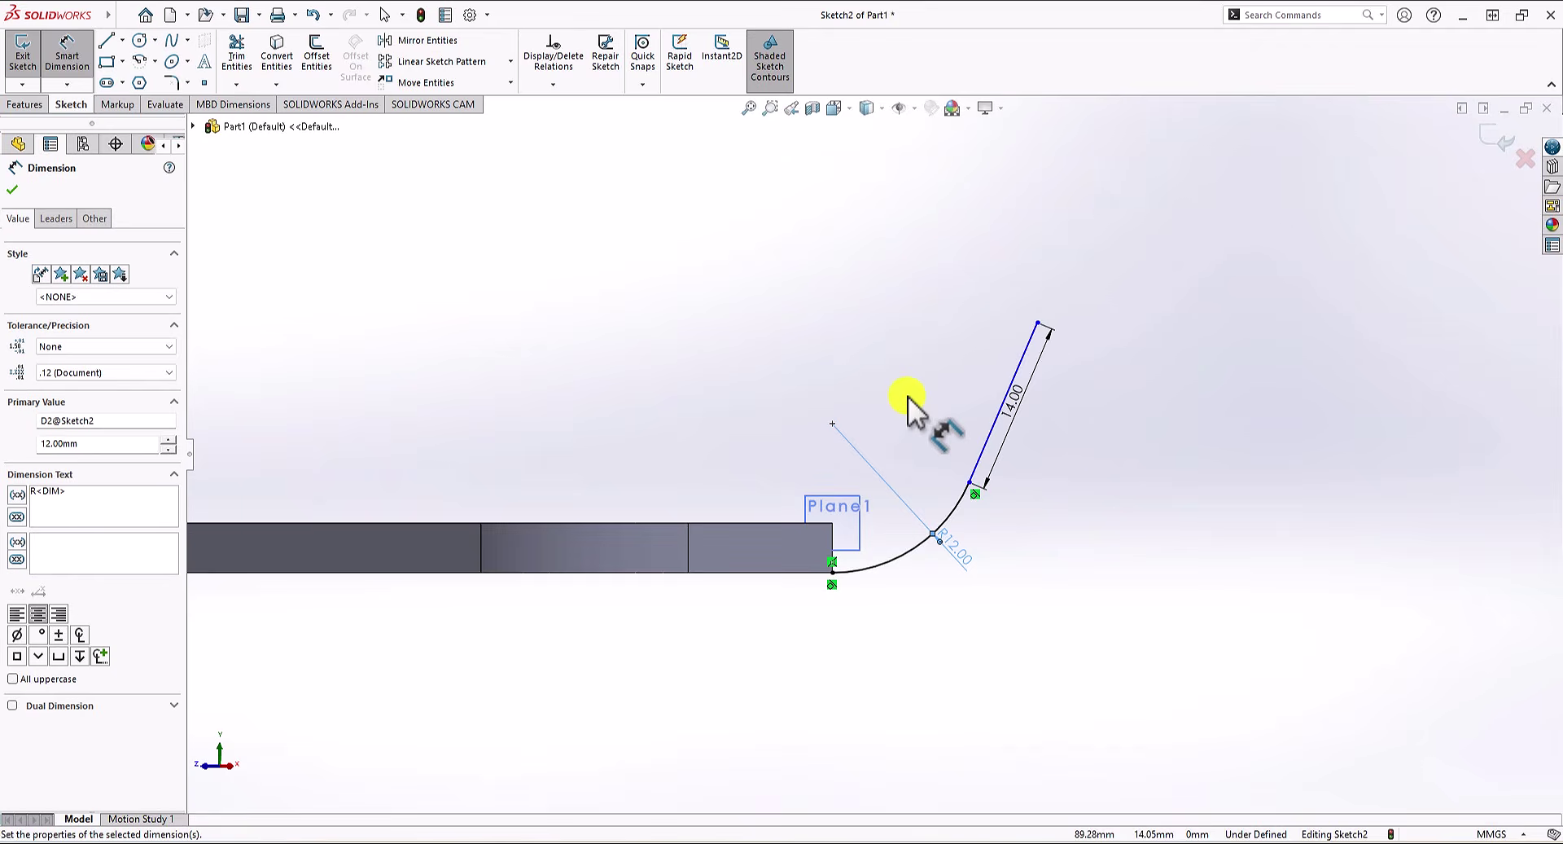
scroll(1027, 526, "down", 2)
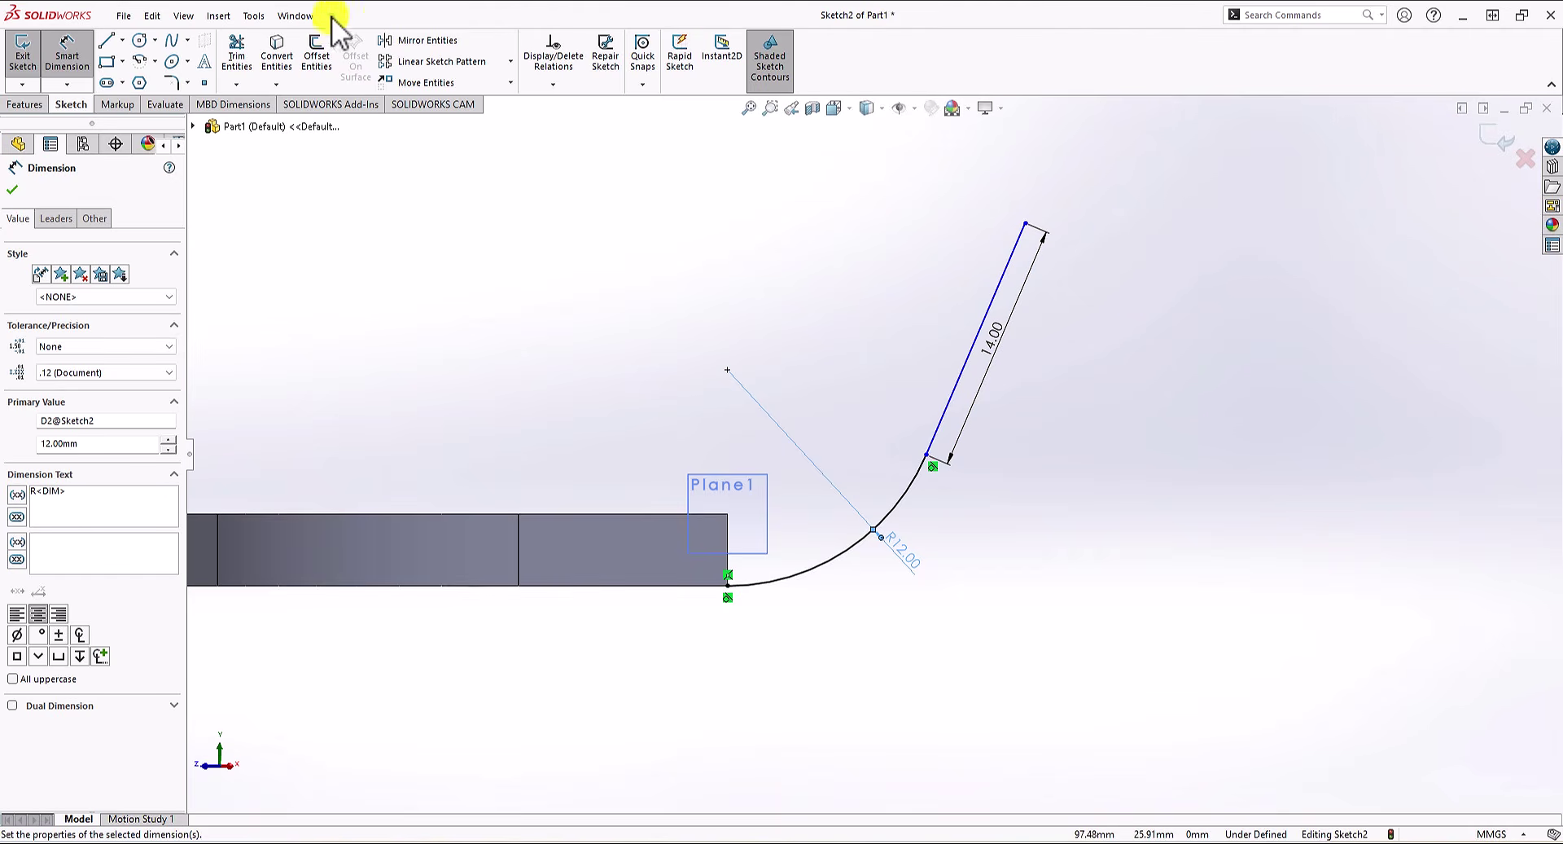
left_click(298, 16)
left_click(575, 199)
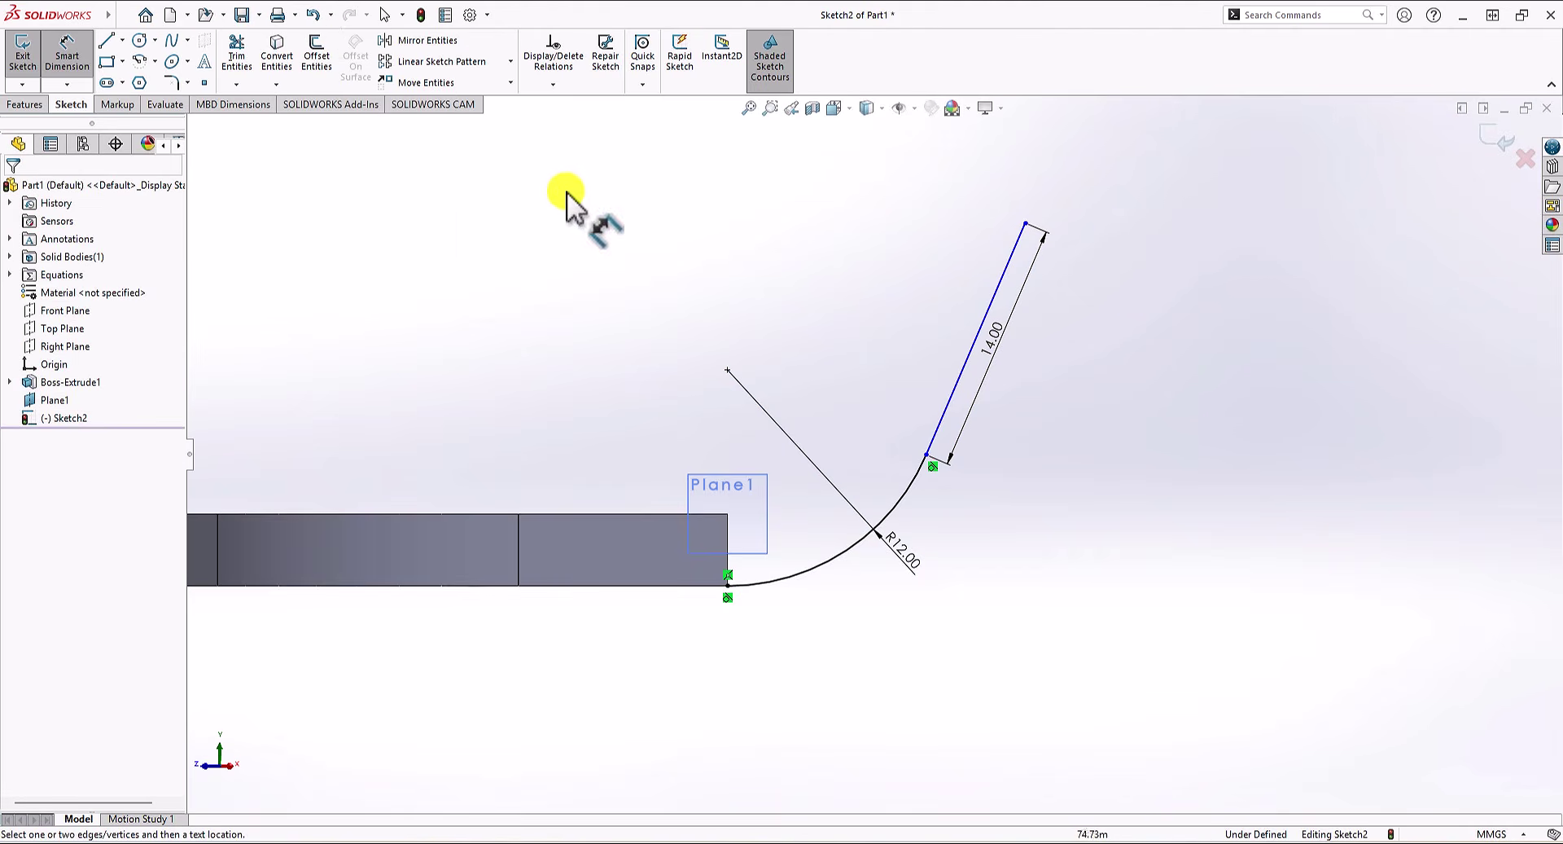
Step: Offset only the R12 arc by 4 mm toward its centre, with chain selection off and the direction reversed
left_click(318, 65)
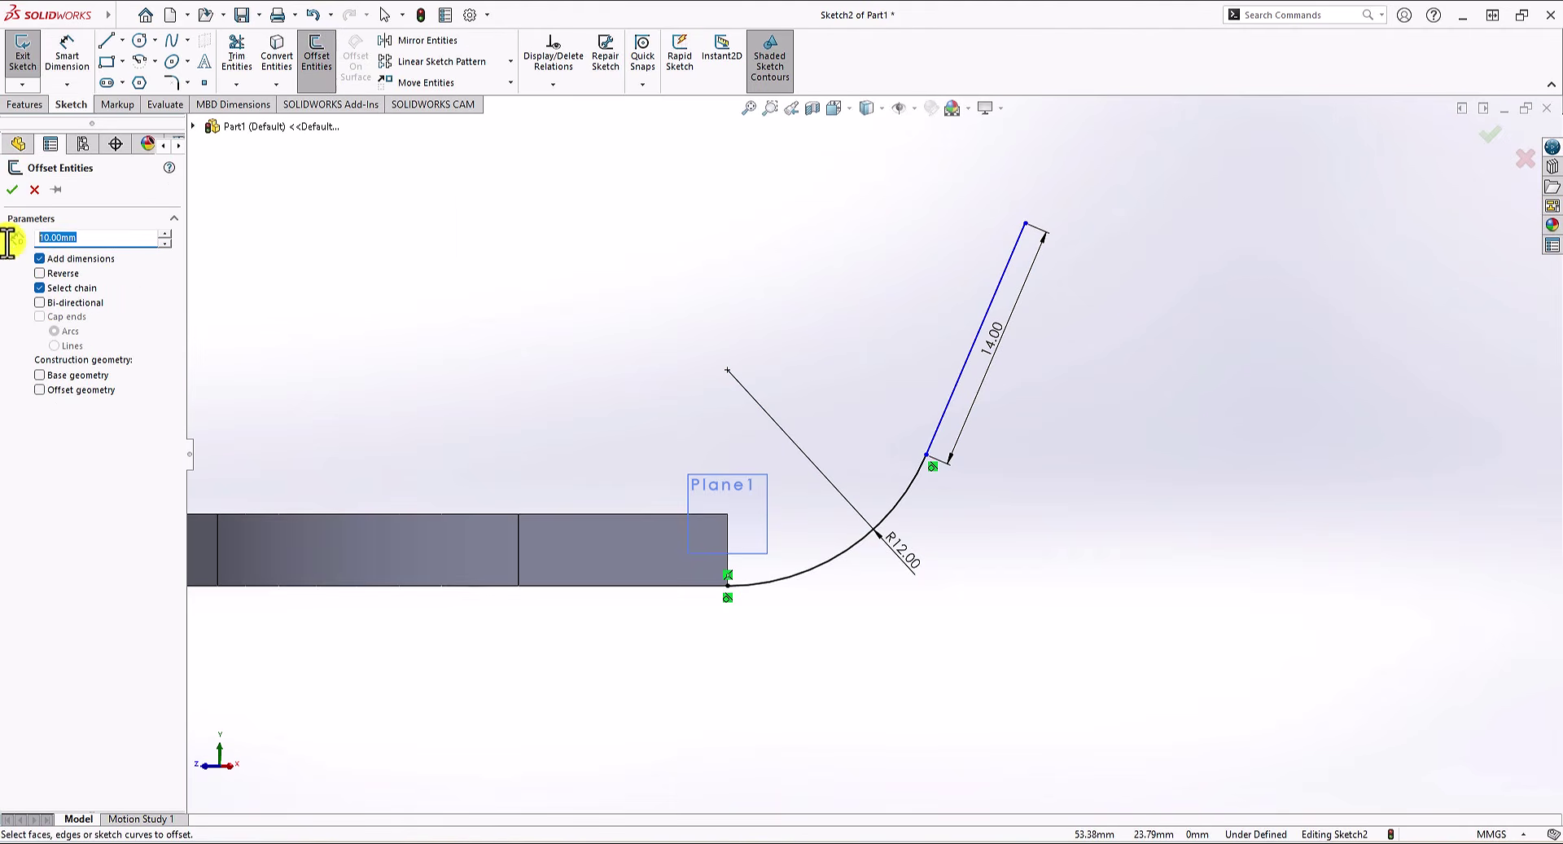
type("4")
key("Return")
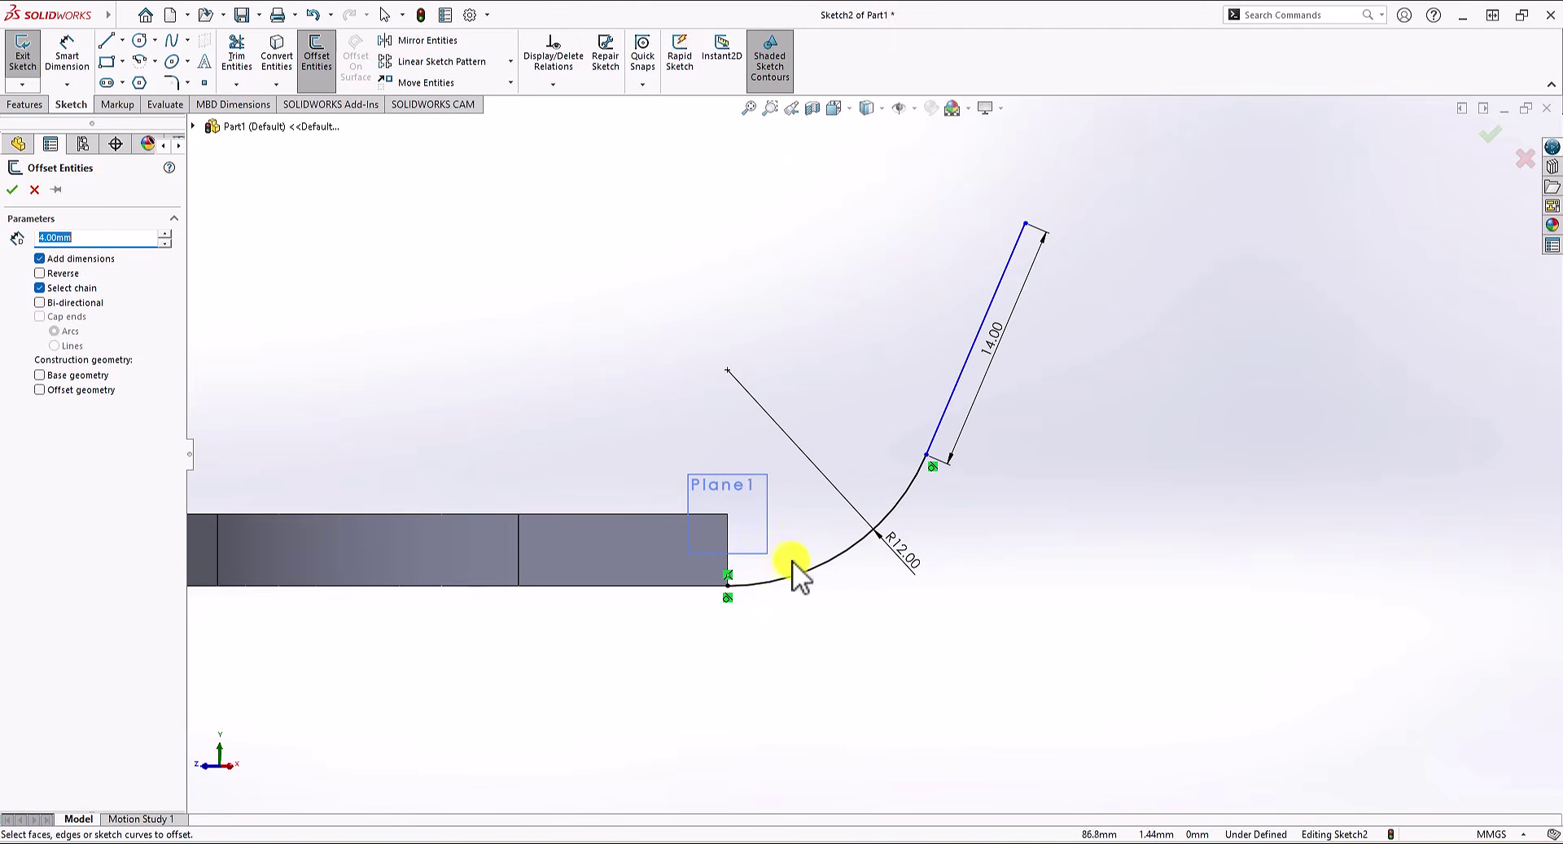
left_click(822, 565)
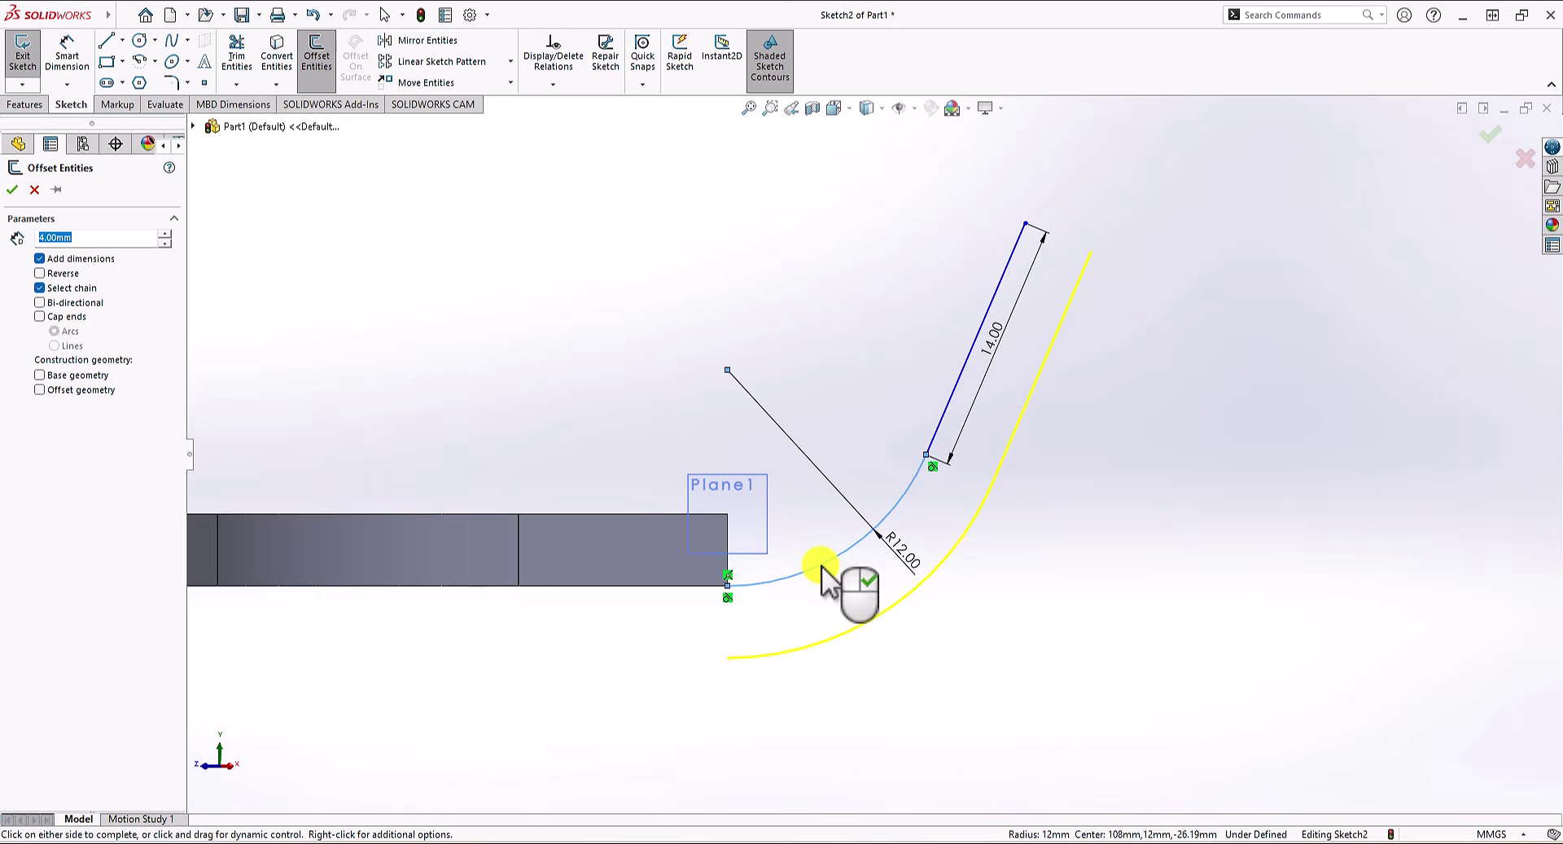
left_click(40, 288)
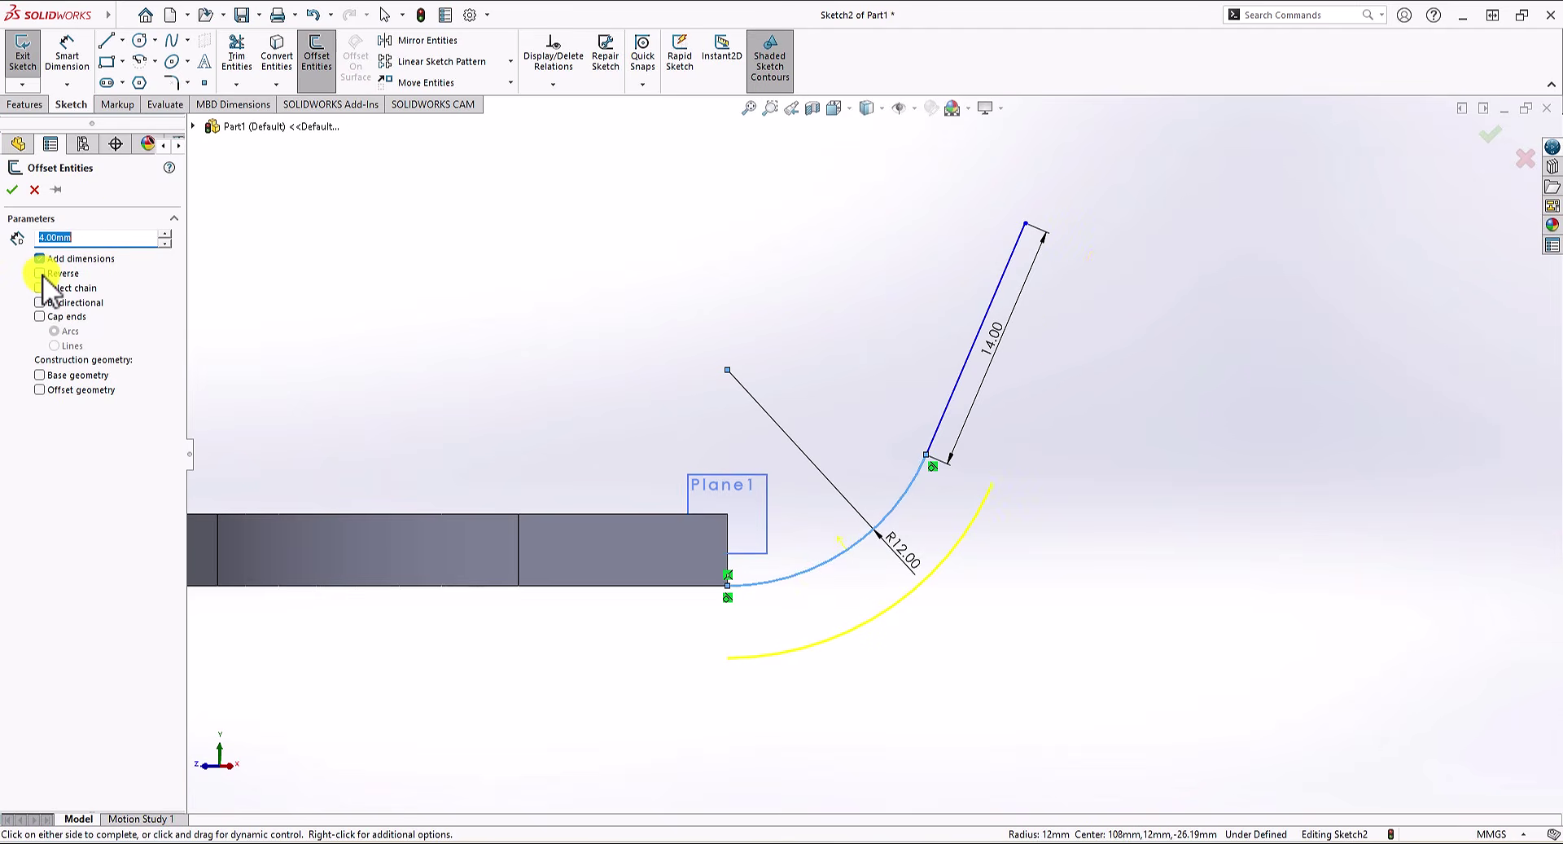
left_click(40, 273)
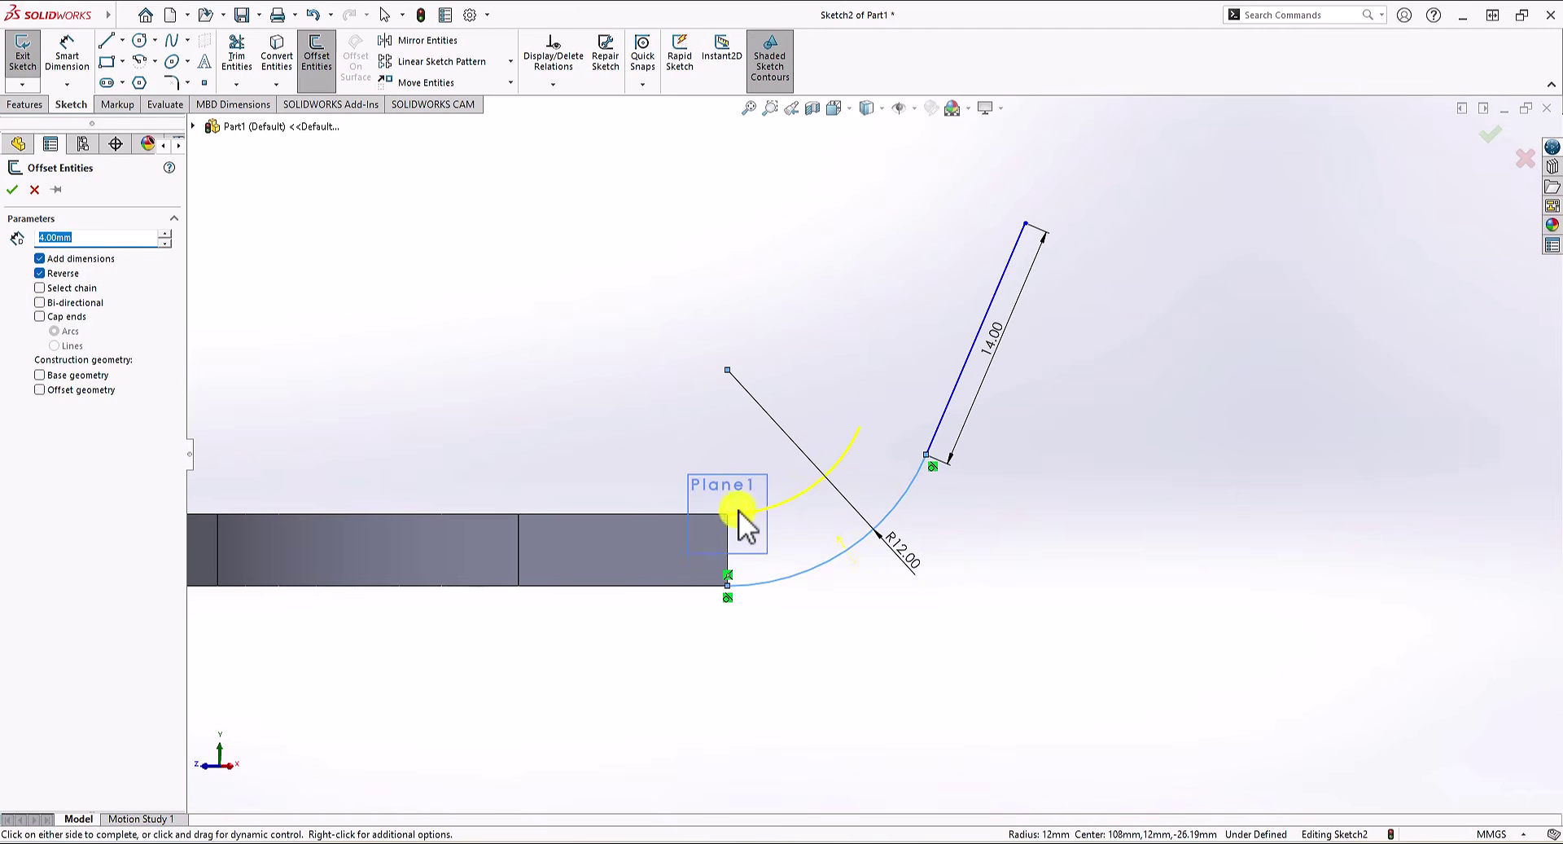
left_click(13, 191)
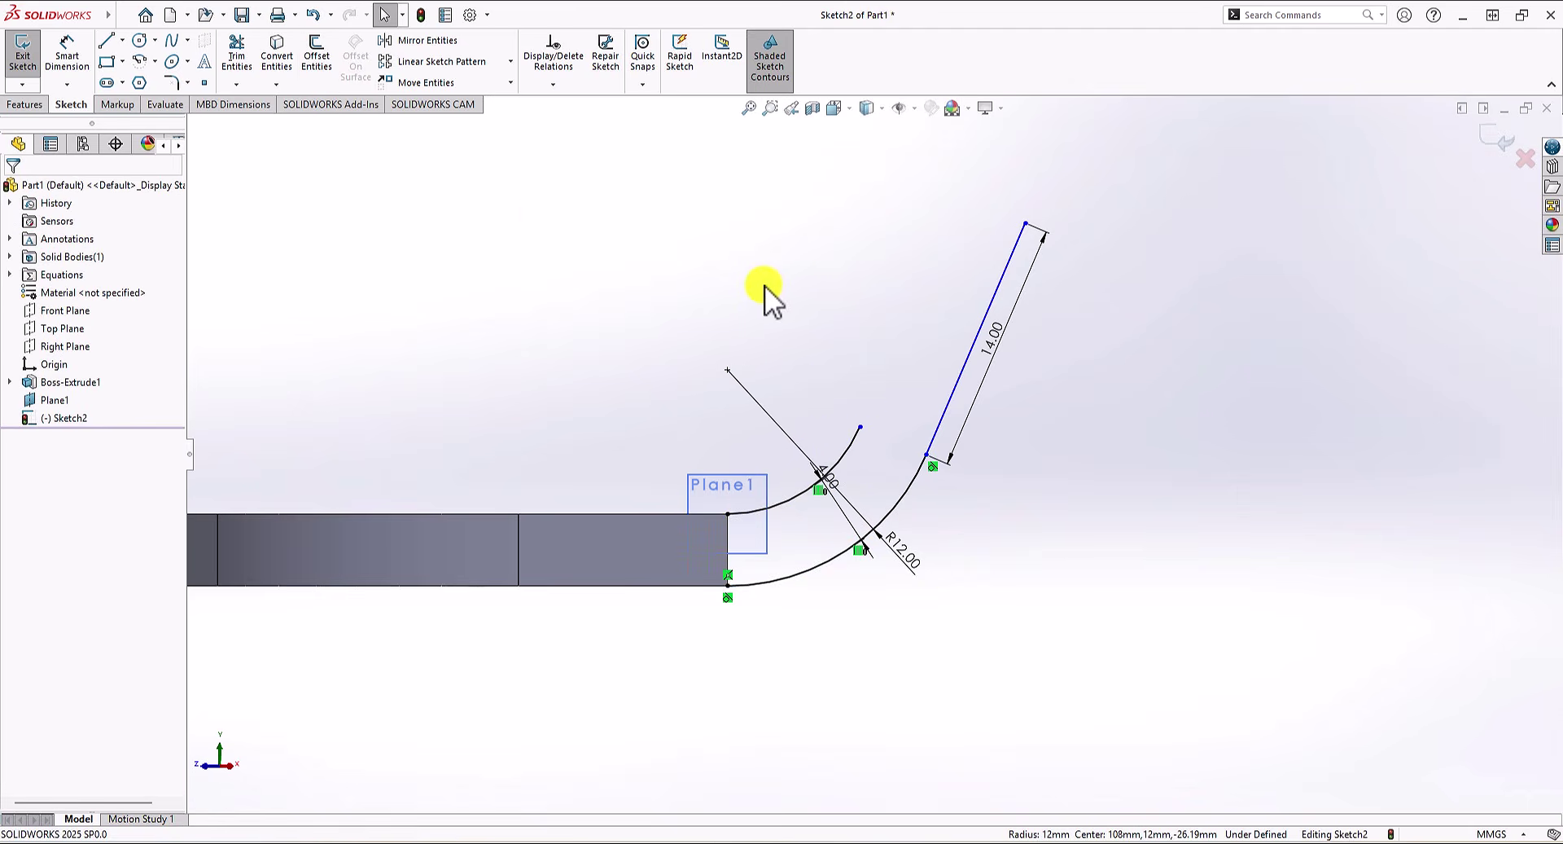
Step: Draw a line tangent from the offset arc's upper end, and close the profile with a short line to the 14 mm line's upper end
left_click(106, 40)
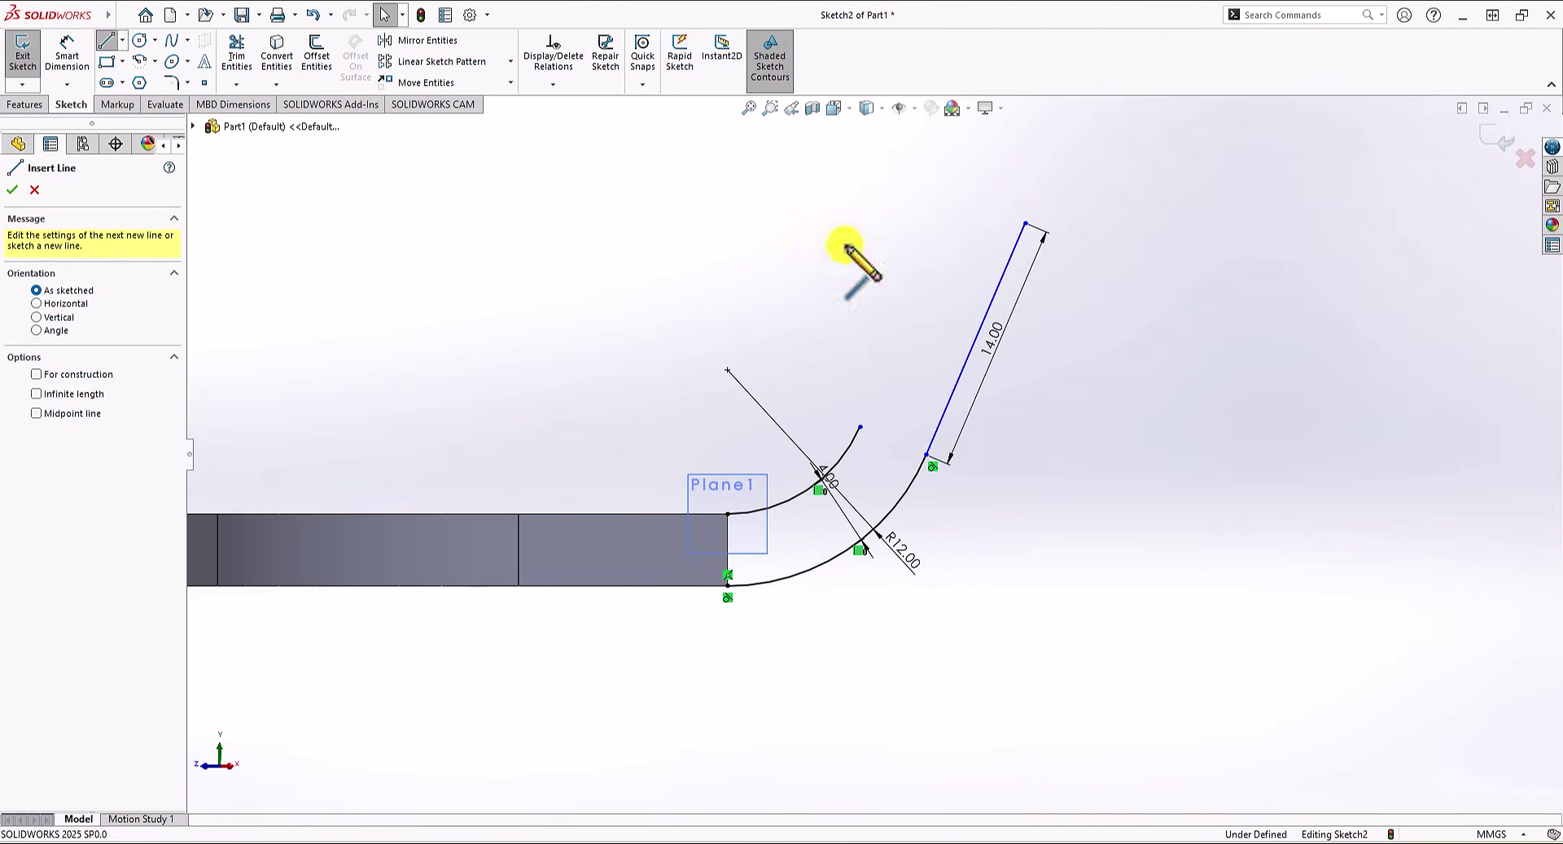
left_click(860, 426)
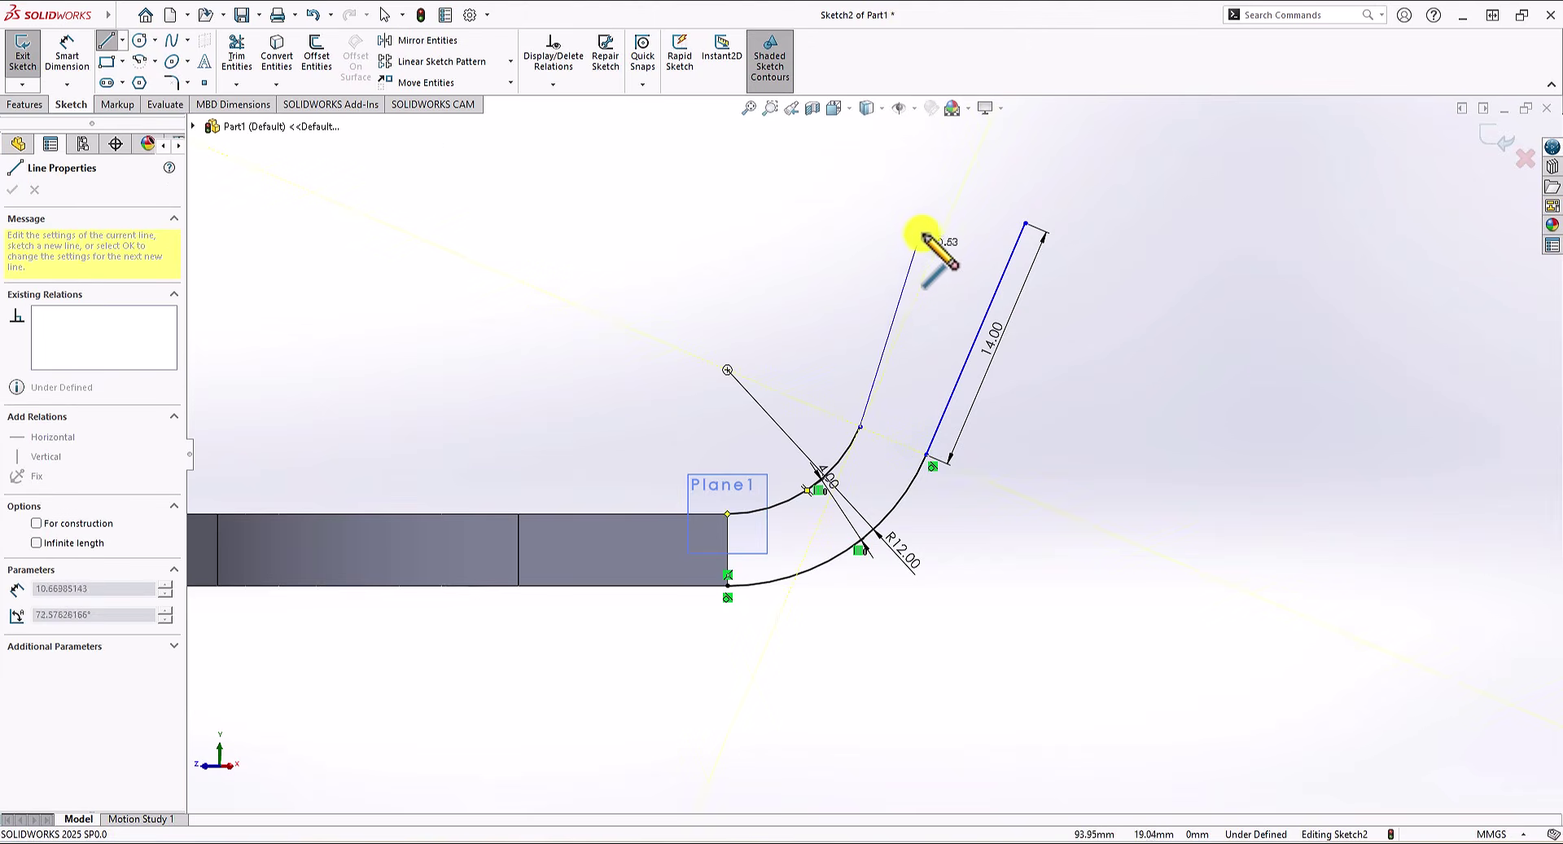
left_click(958, 198)
left_click(1025, 222)
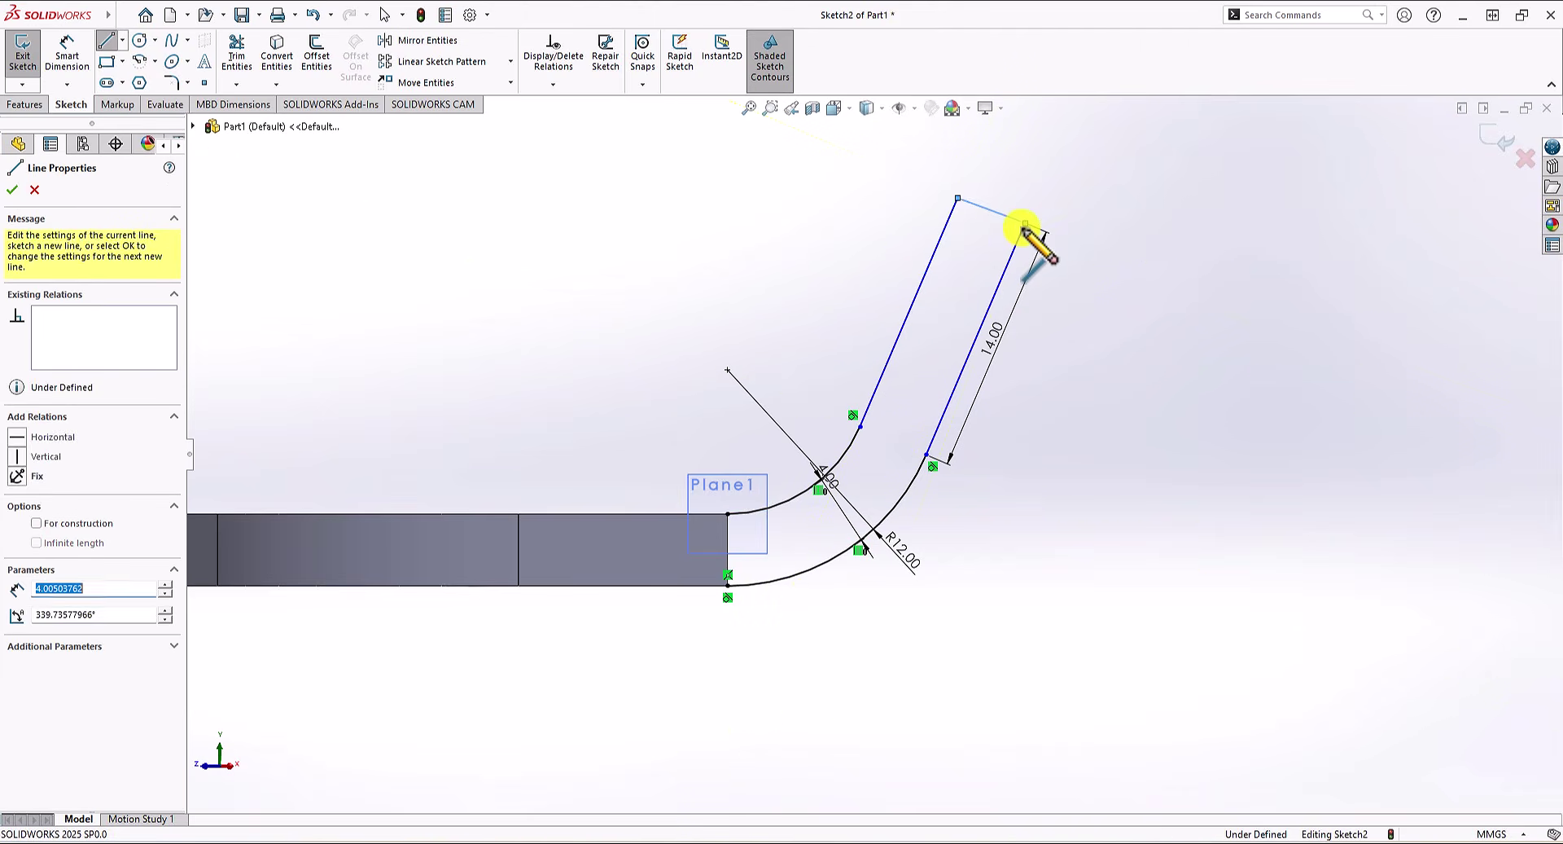
key("Escape")
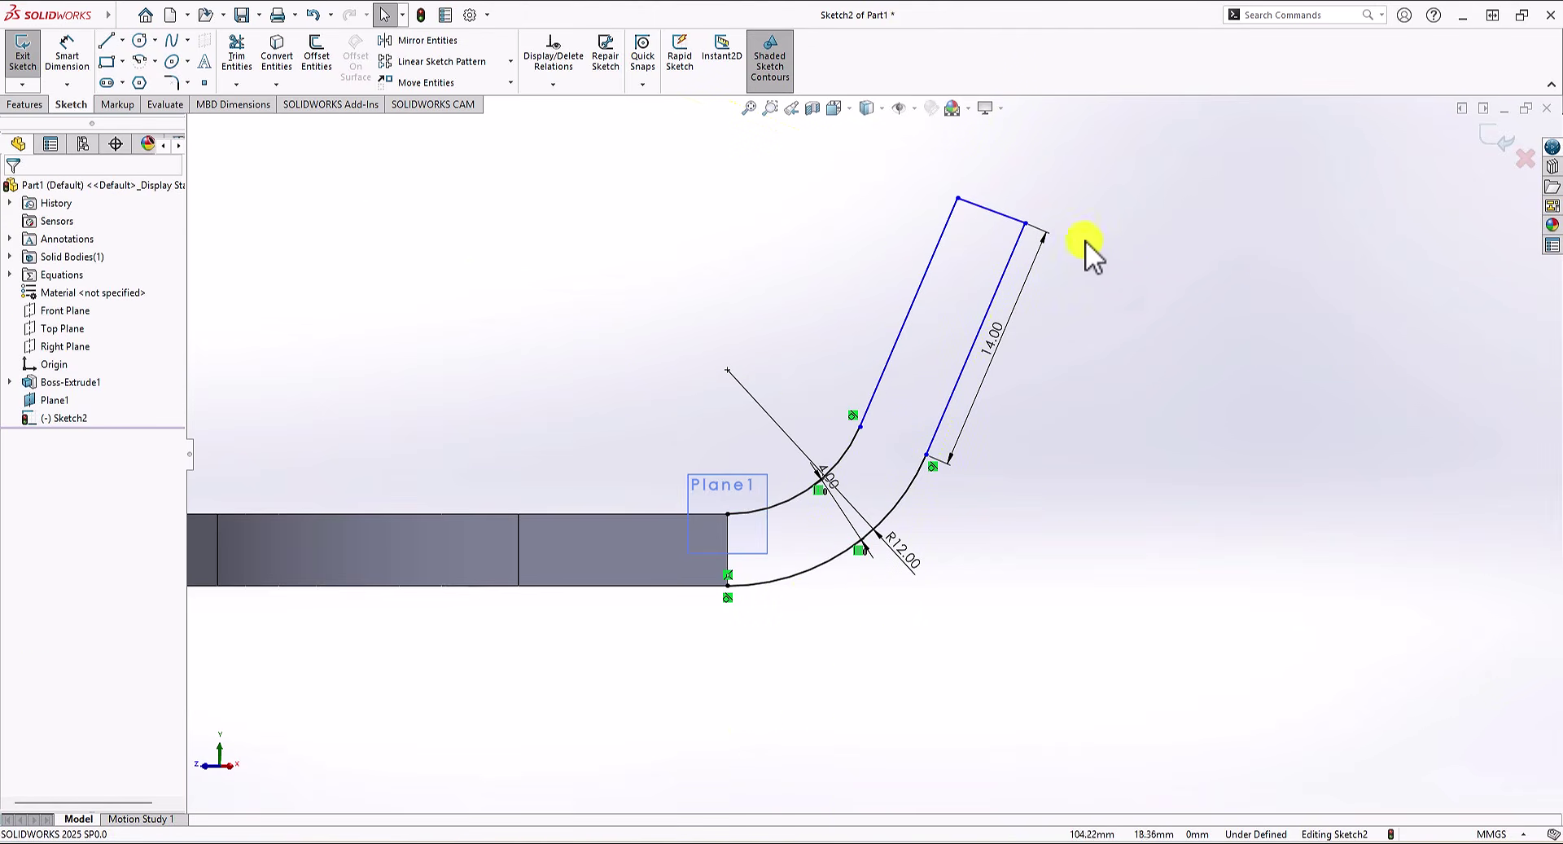
Step: Make the short closing line perpendicular to the 14 mm slanted line
left_click(993, 211)
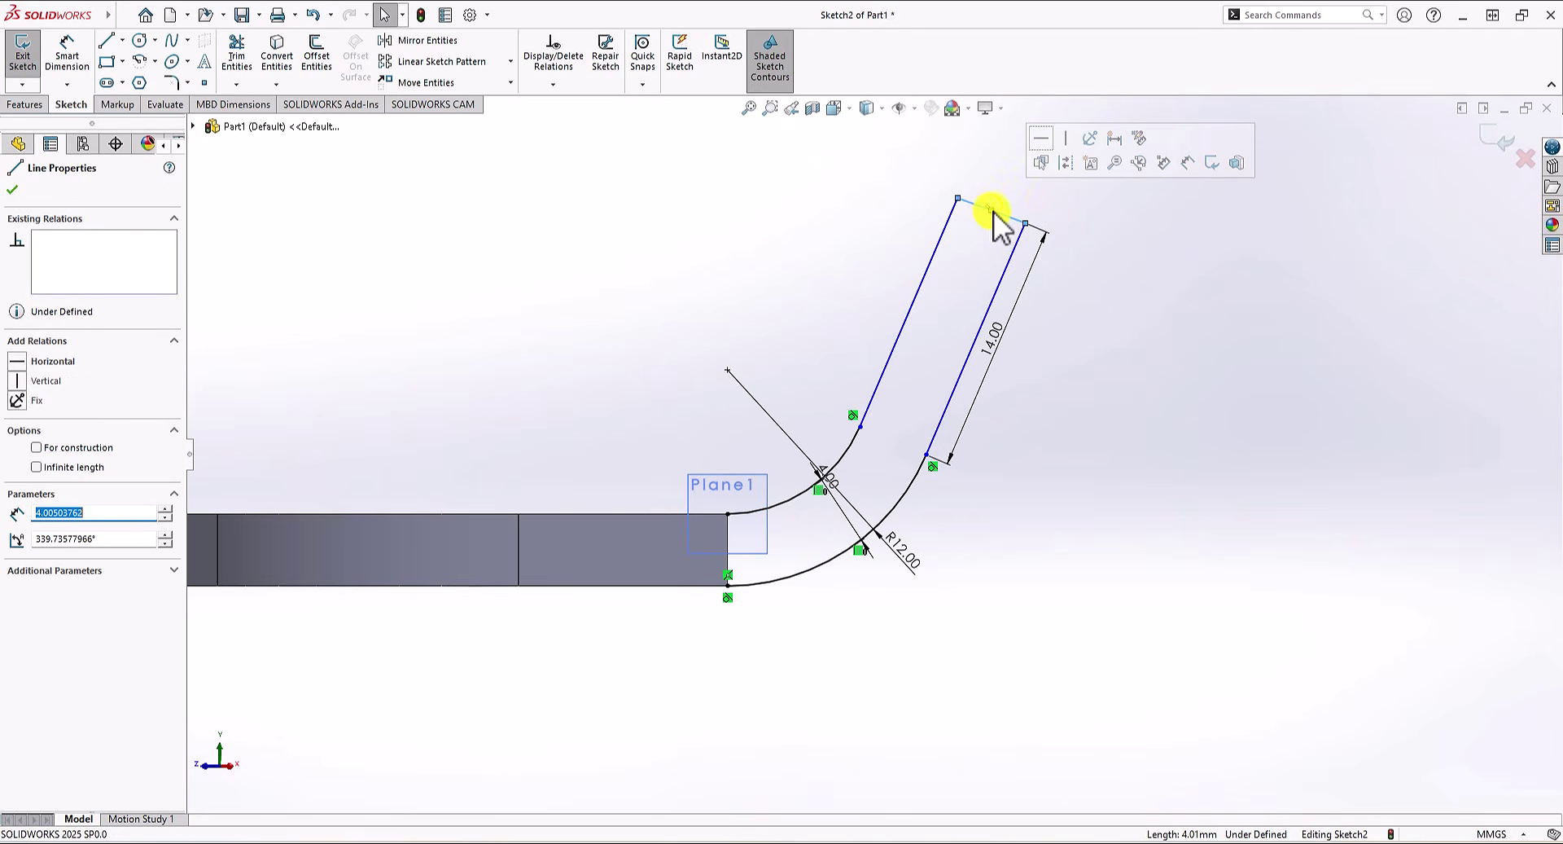
left_click(1012, 254, "ctrl")
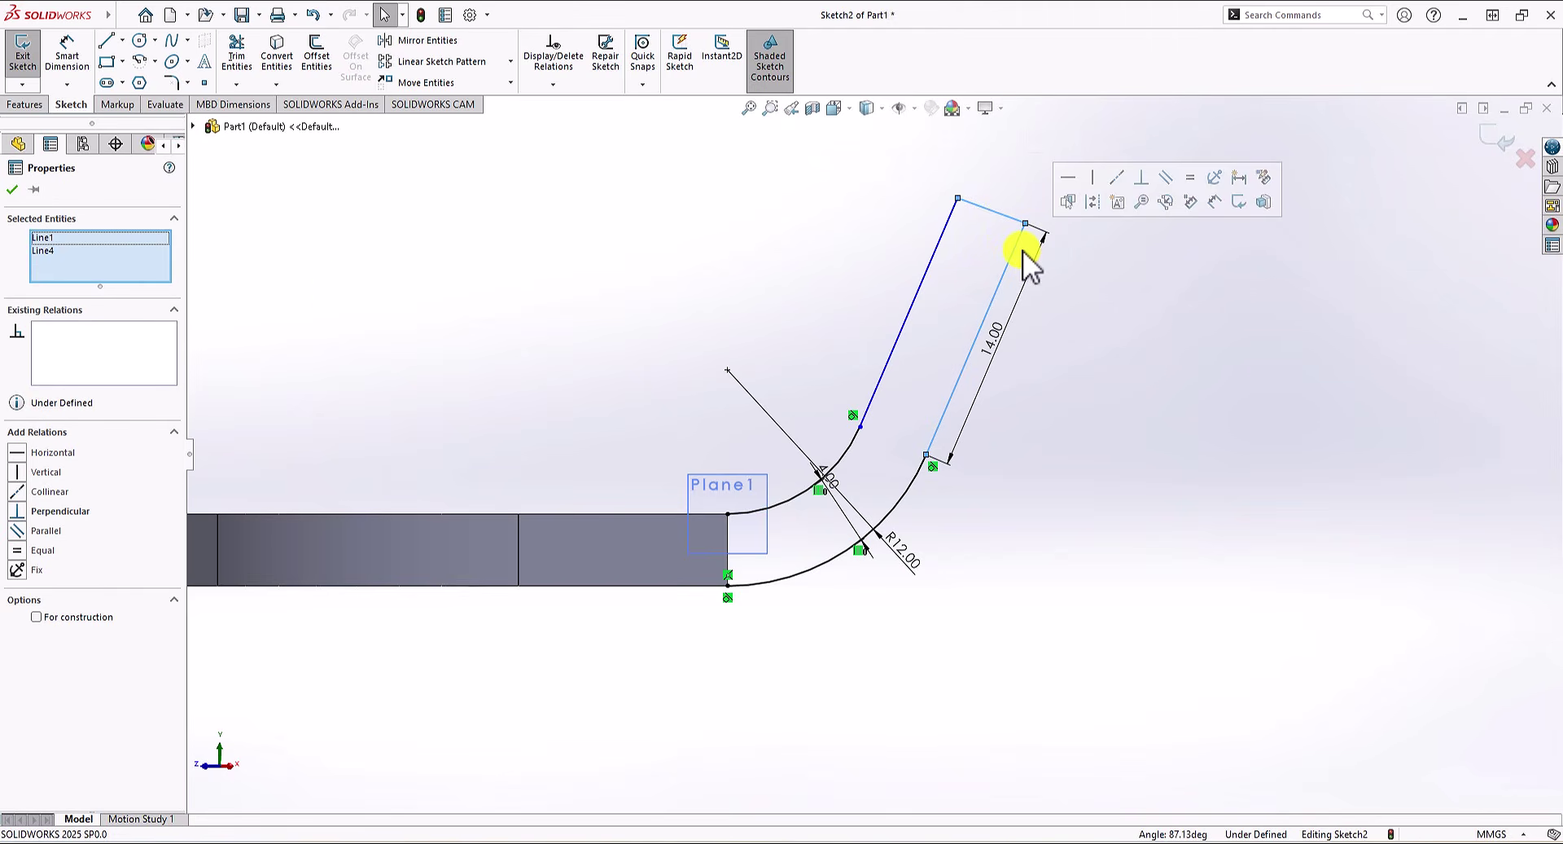
left_click(32, 511)
left_click(1121, 394)
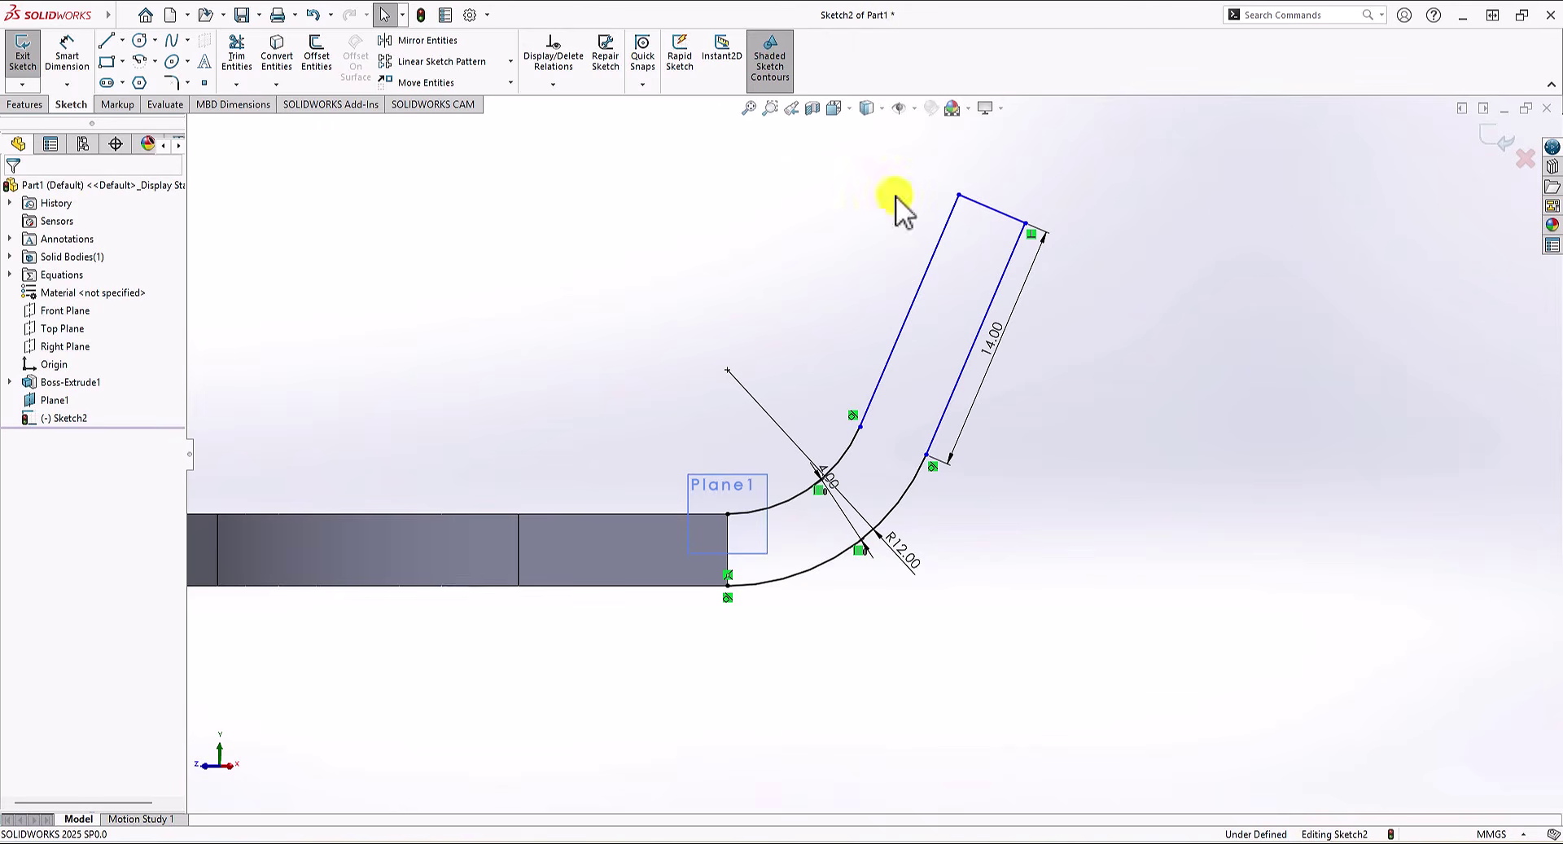
Step: Dimension the angle between the flange profile's inner slanted line and the plate's top edge as 112 degrees
left_click(67, 50)
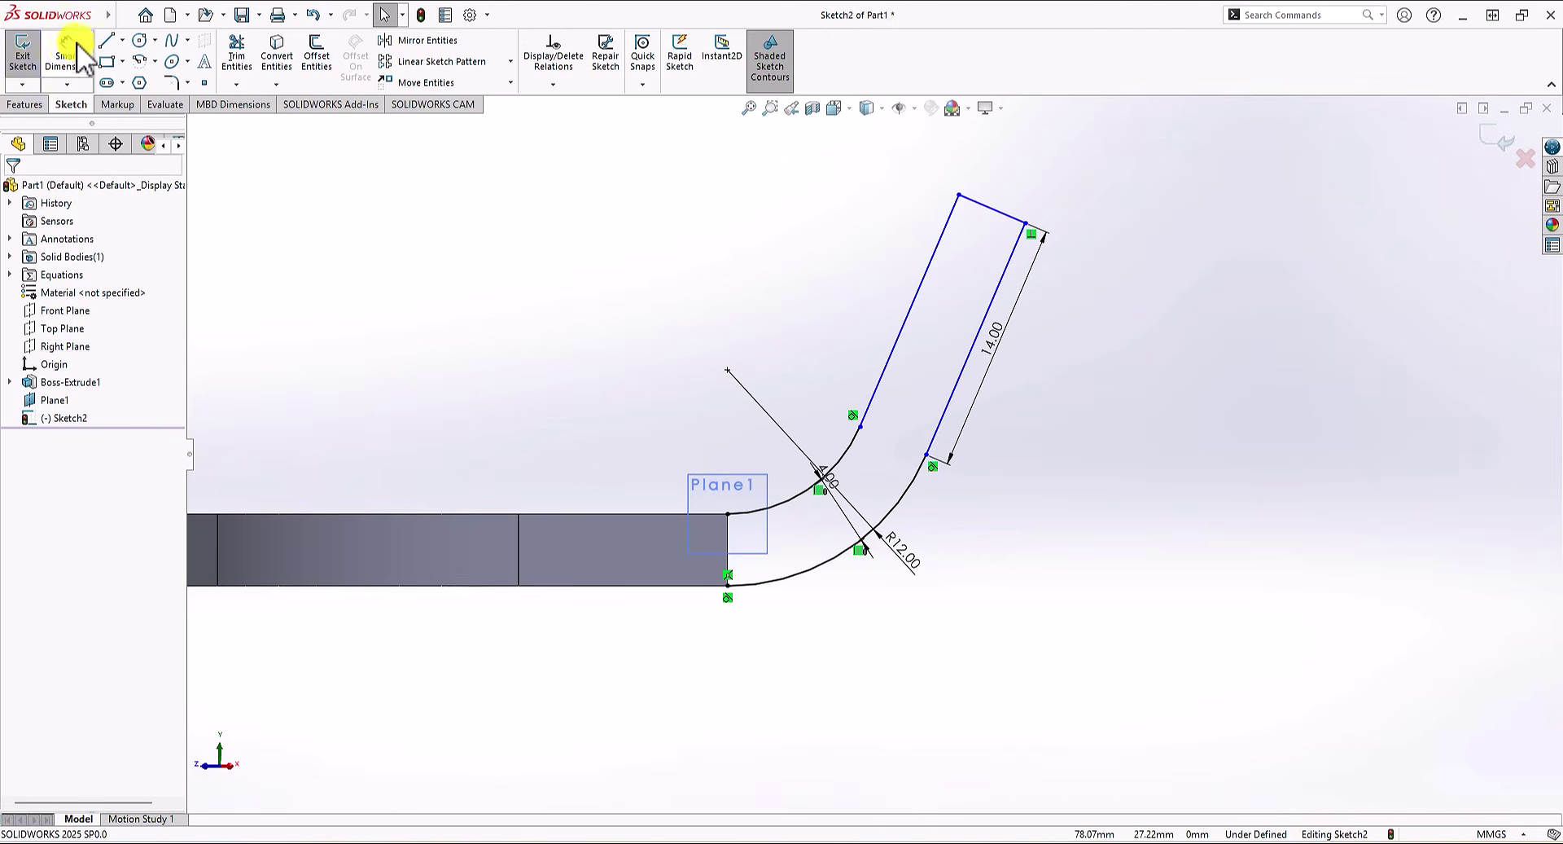
left_click(916, 290)
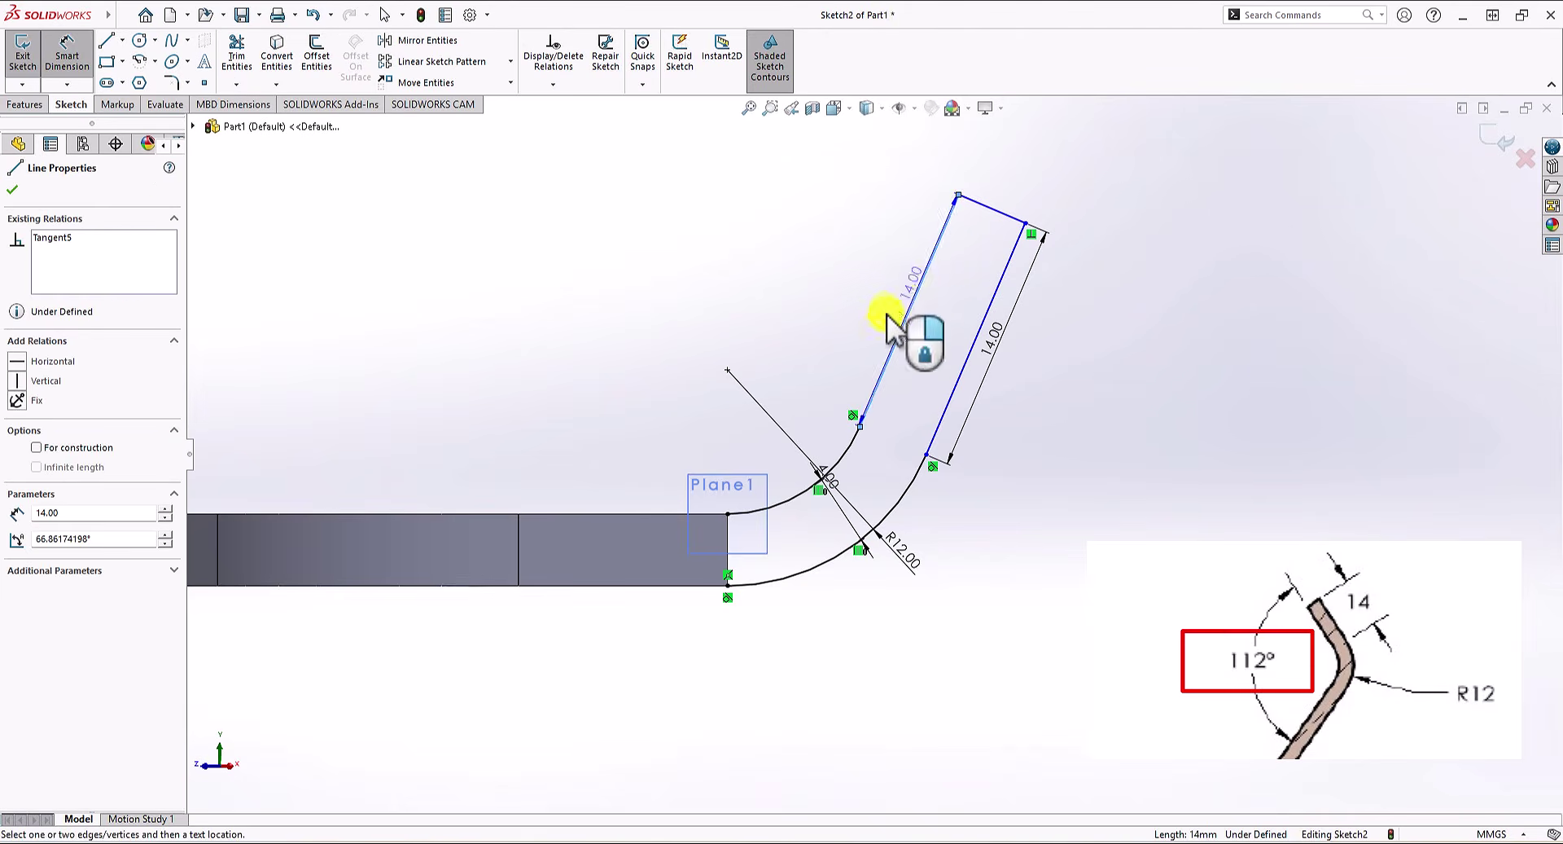
left_click(631, 511)
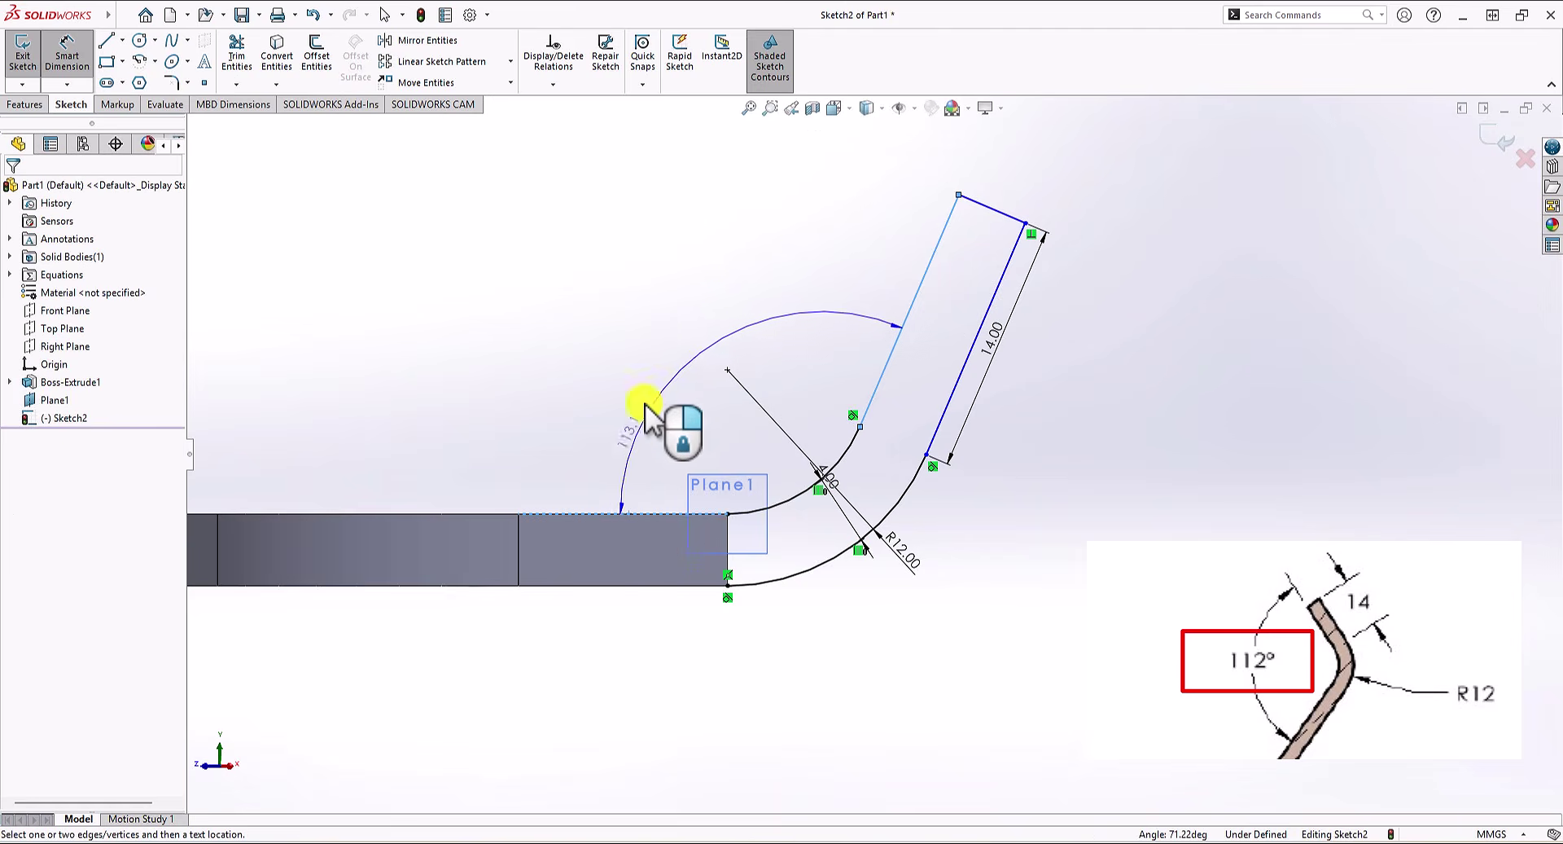
left_click(702, 356)
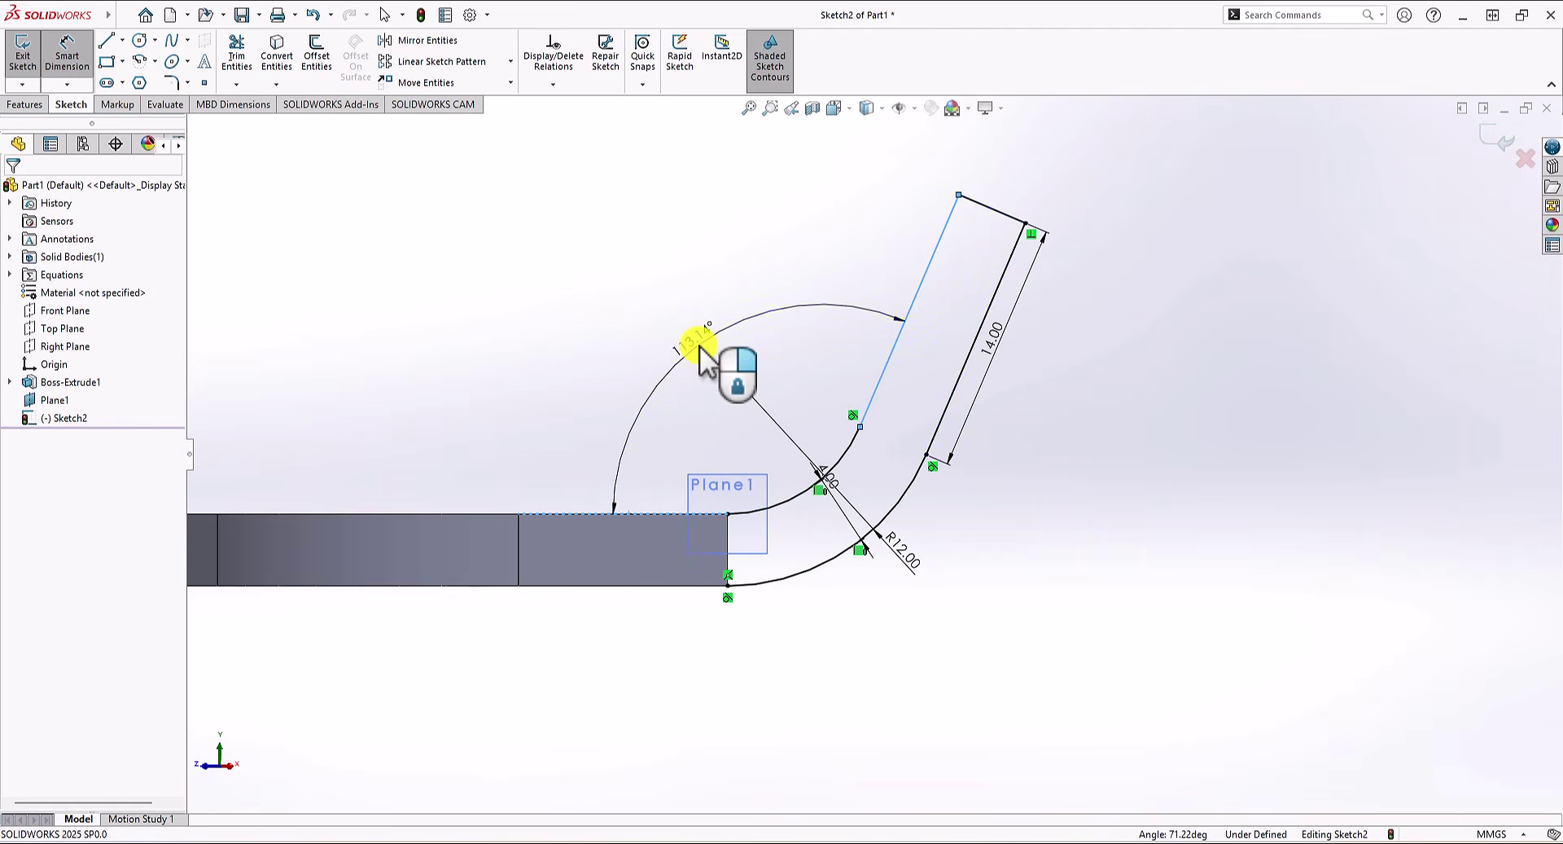
type("112")
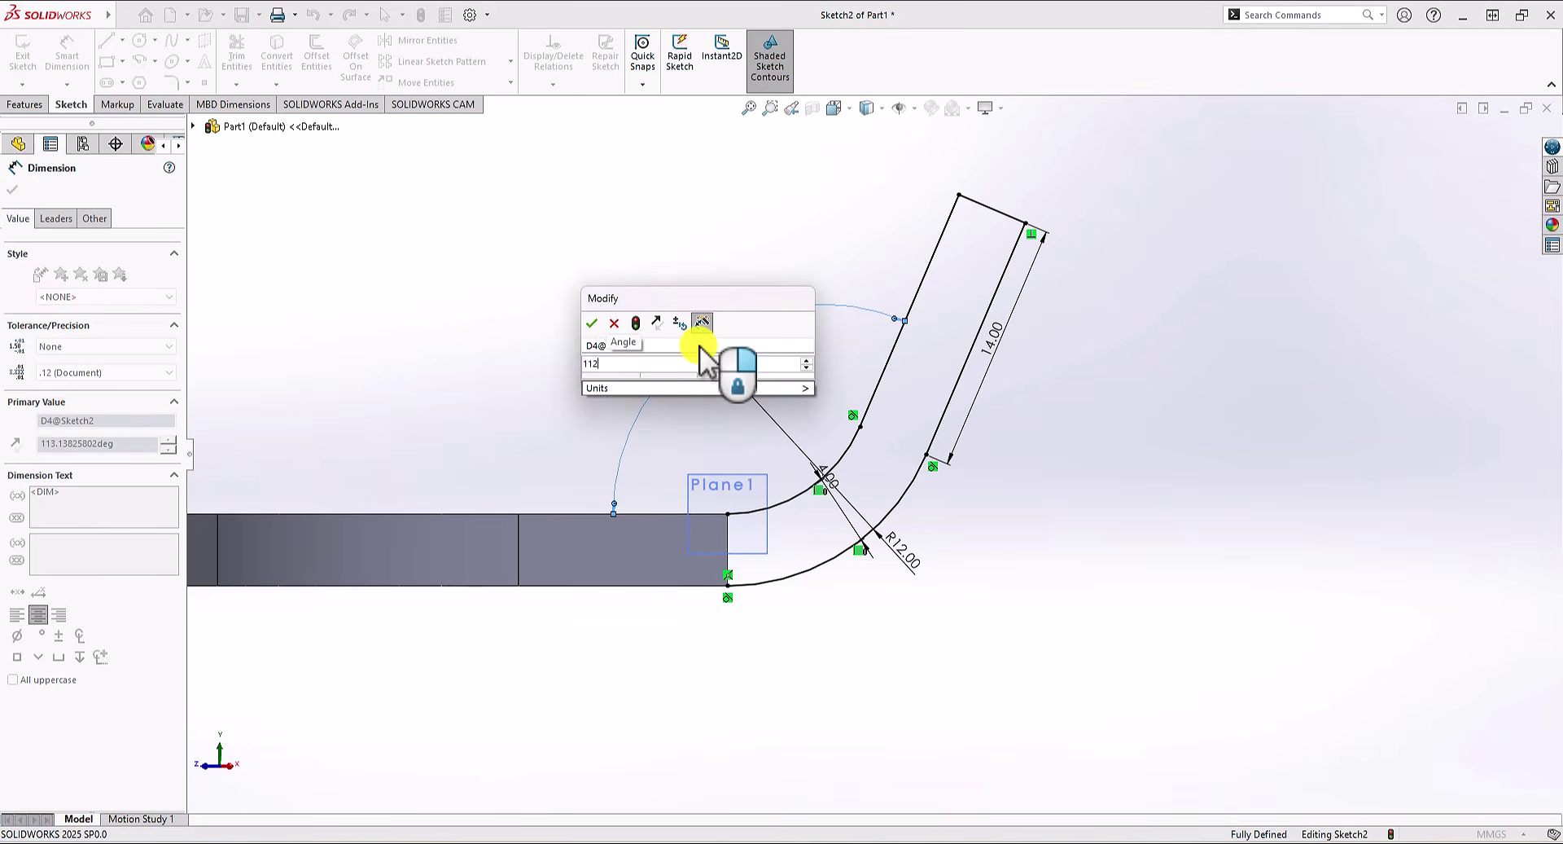
key("Return")
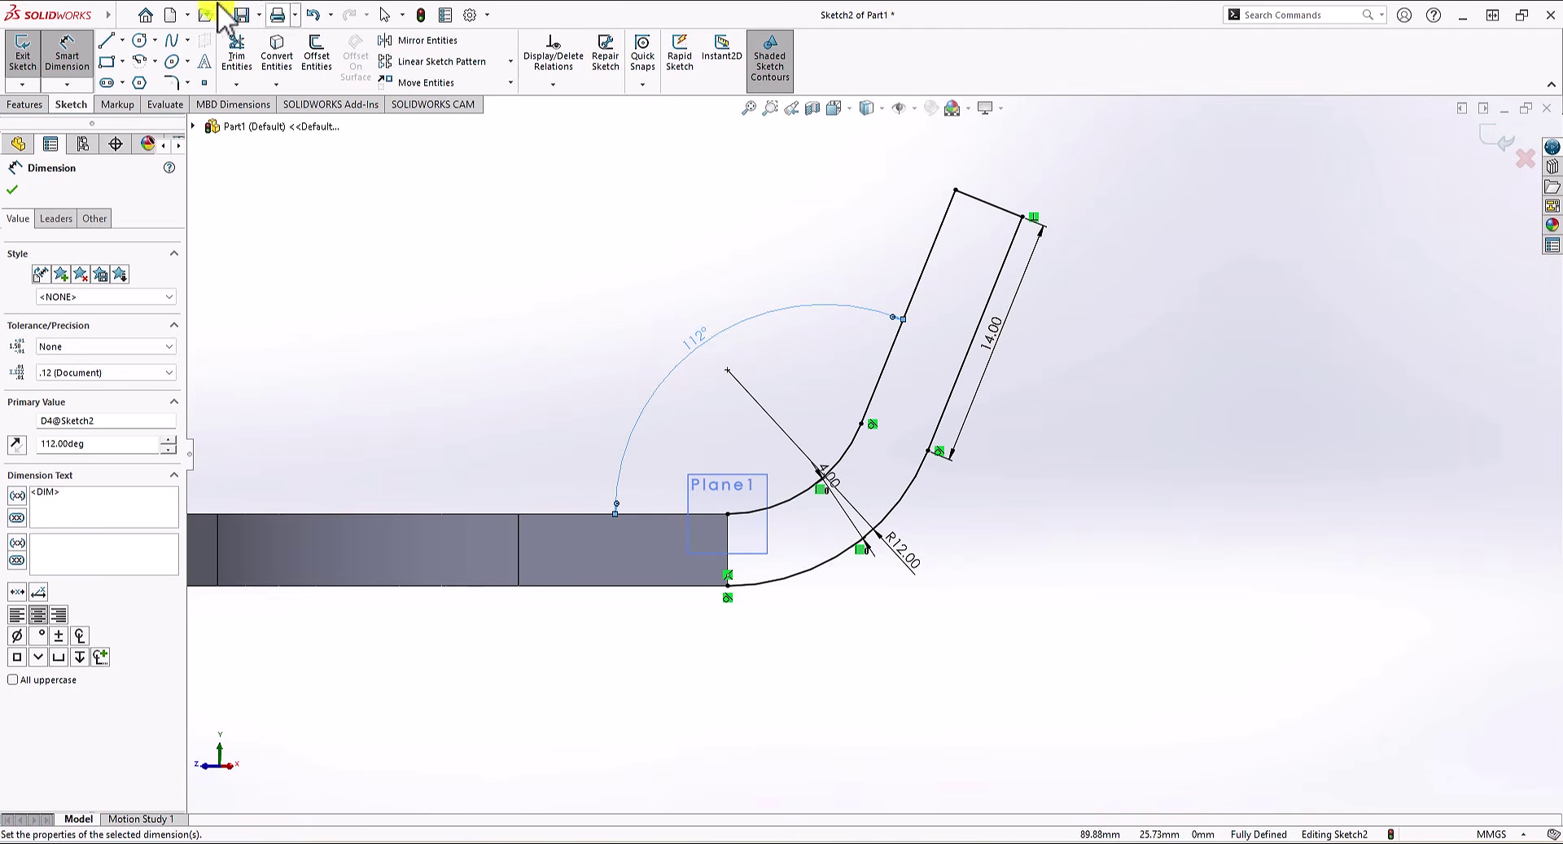
Step: Close the flange profile with a vertical line between the two arcs' endpoints at the plate's edge
left_click(107, 40)
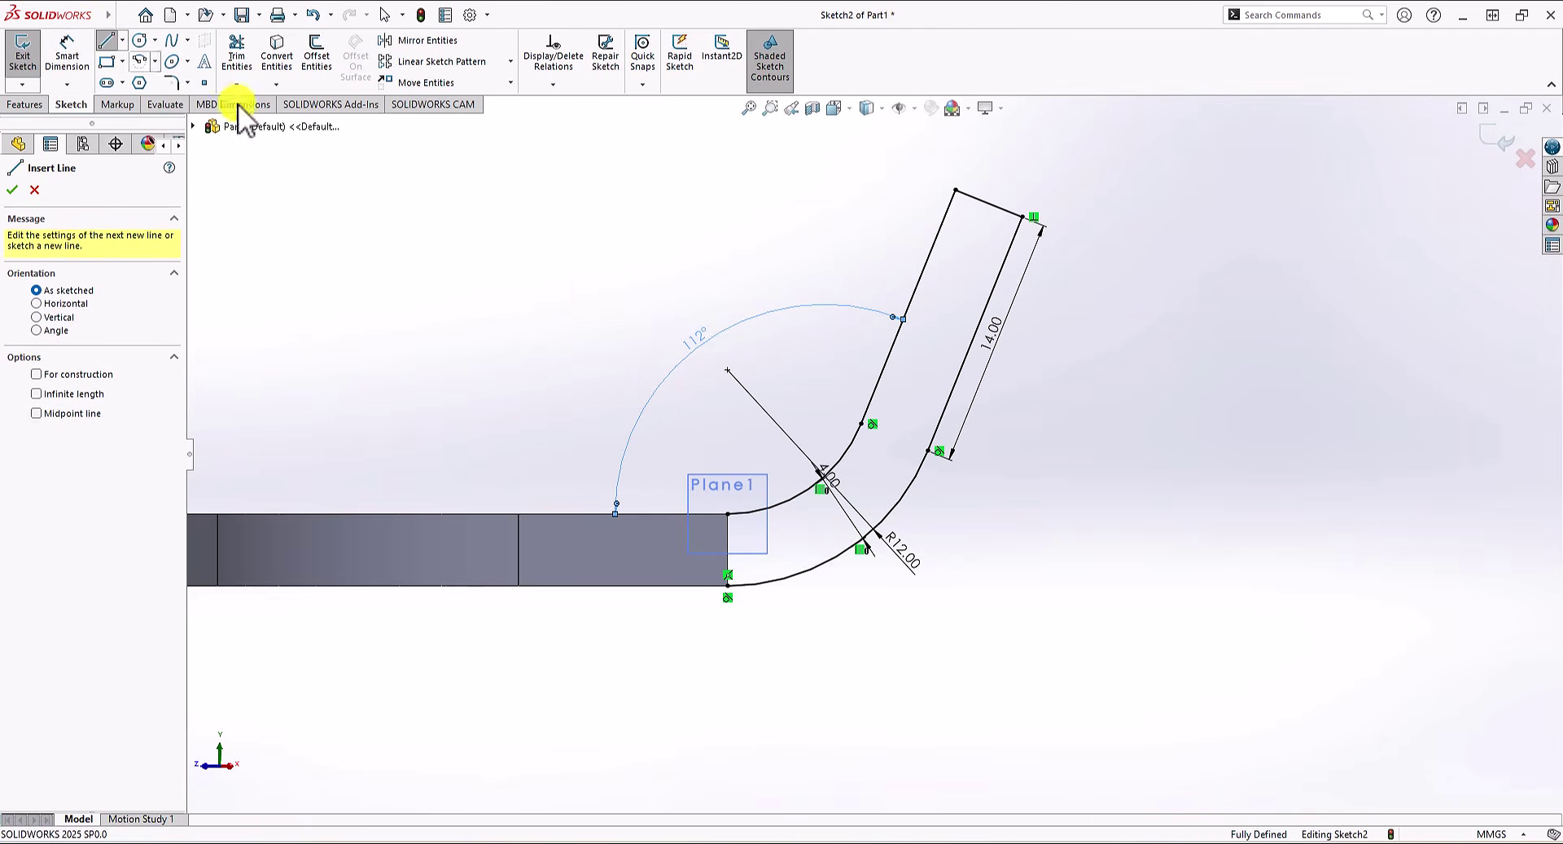
left_click(729, 514)
left_click(728, 584)
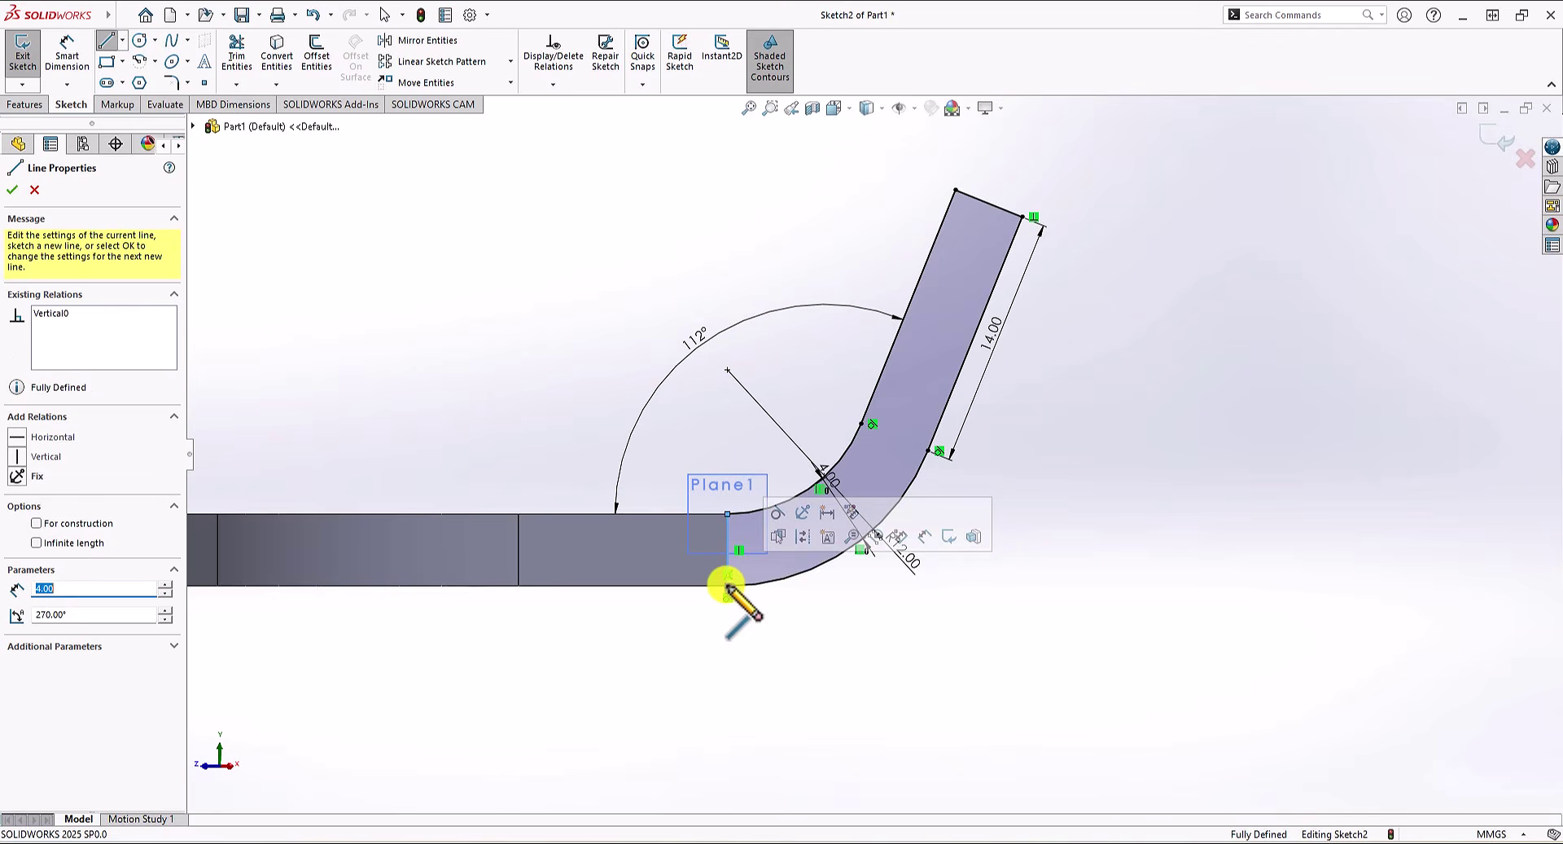
mouse_move(1023, 610)
middle_mouse_down()
mouse_move(1078, 639)
mouse_move(1092, 730)
mouse_move(1008, 540)
mouse_move(1064, 673)
mouse_move(1036, 632)
middle_mouse_up()
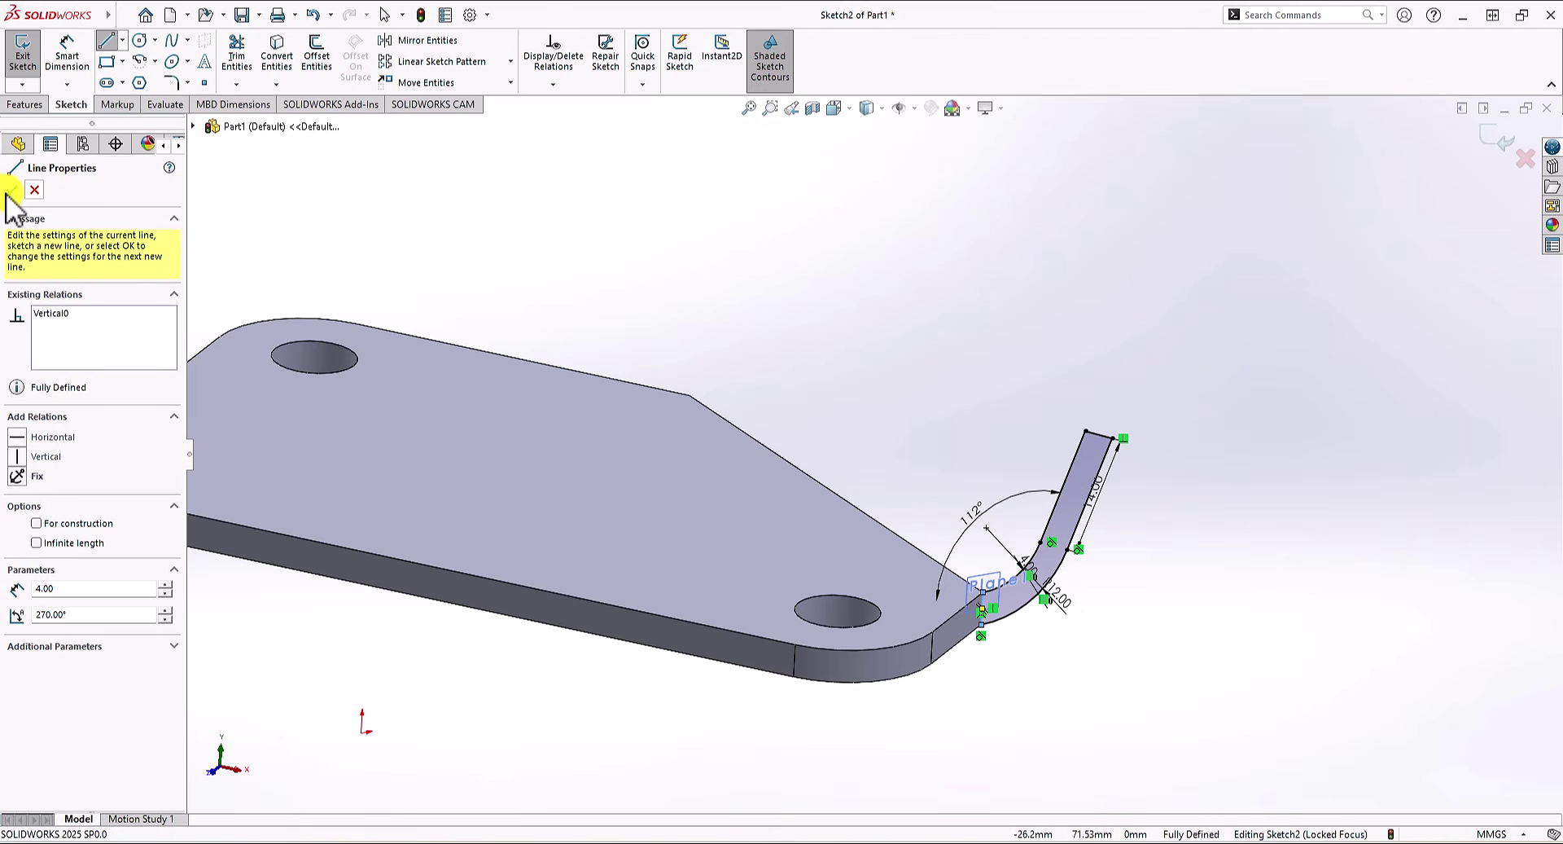
left_click(34, 189)
Step: Start a boss extrusion of the closed flange profile with the direction reversed and the Up To Vertex end condition
left_click(24, 104)
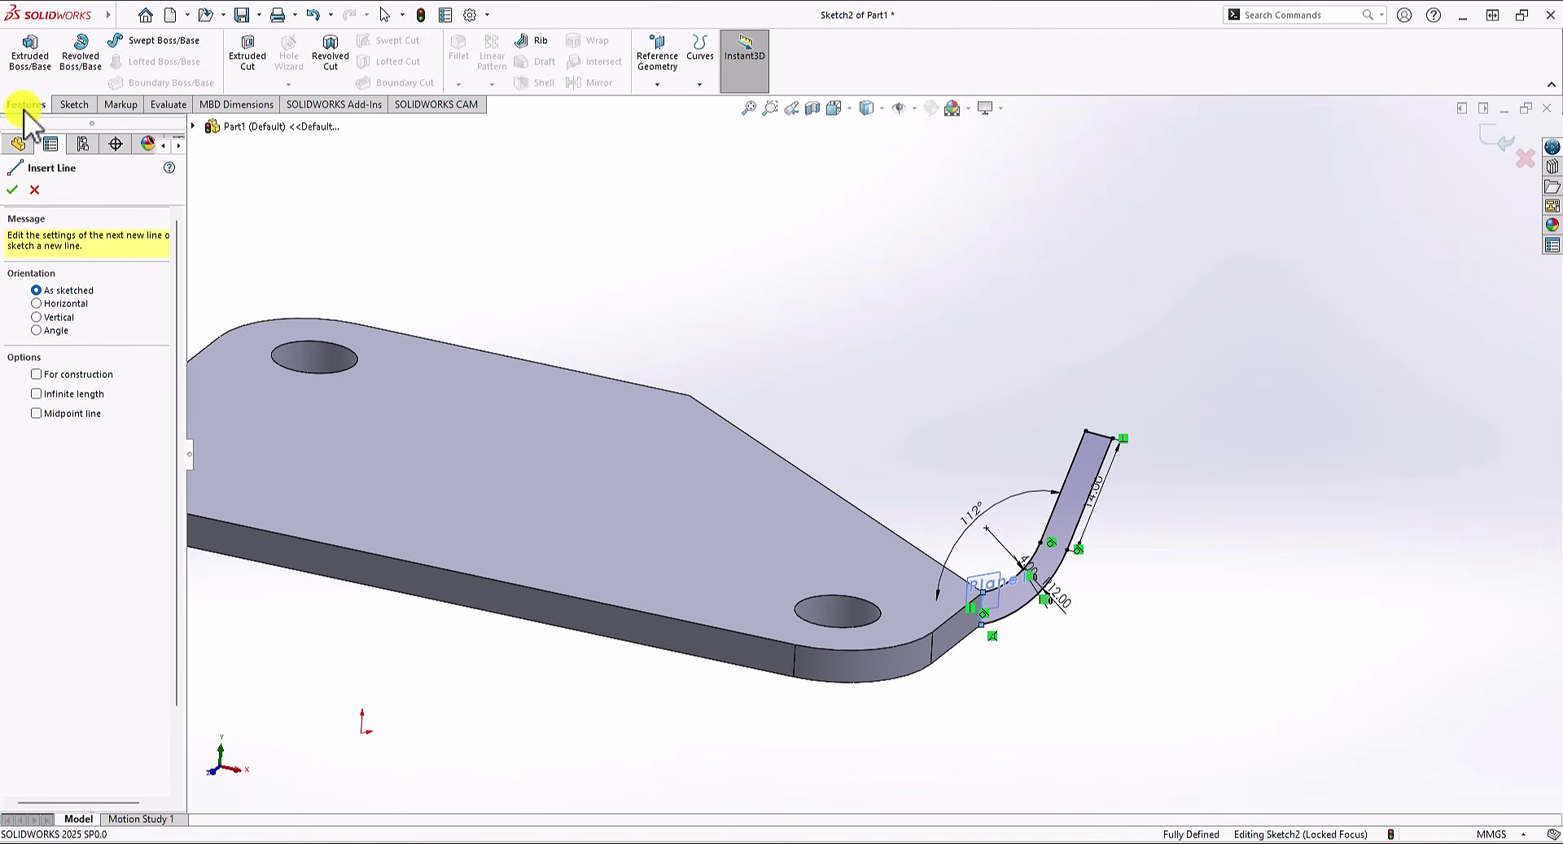
left_click(29, 55)
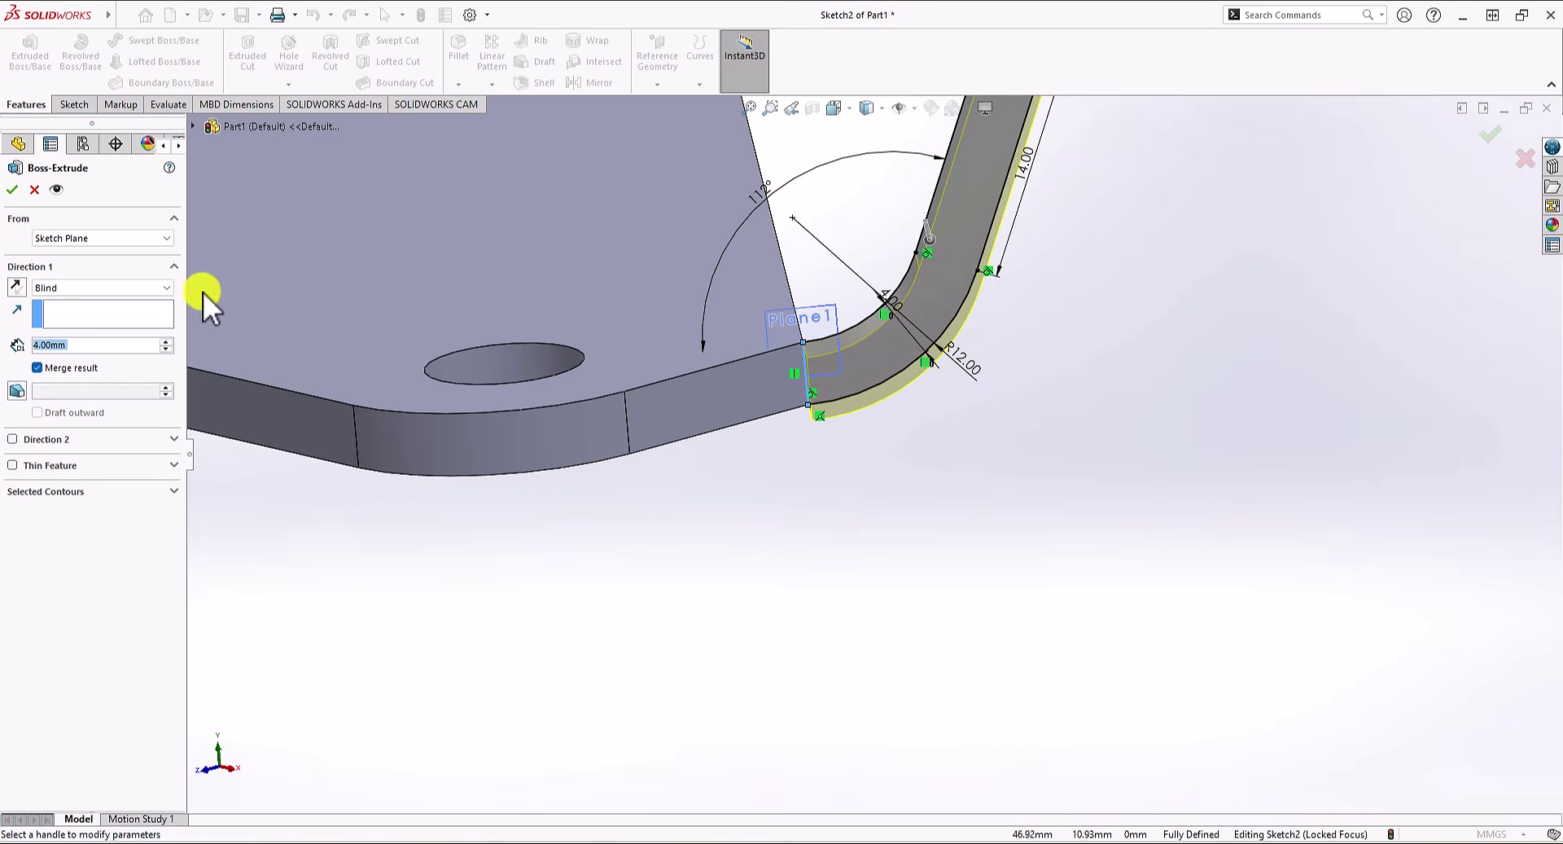
left_click(17, 288)
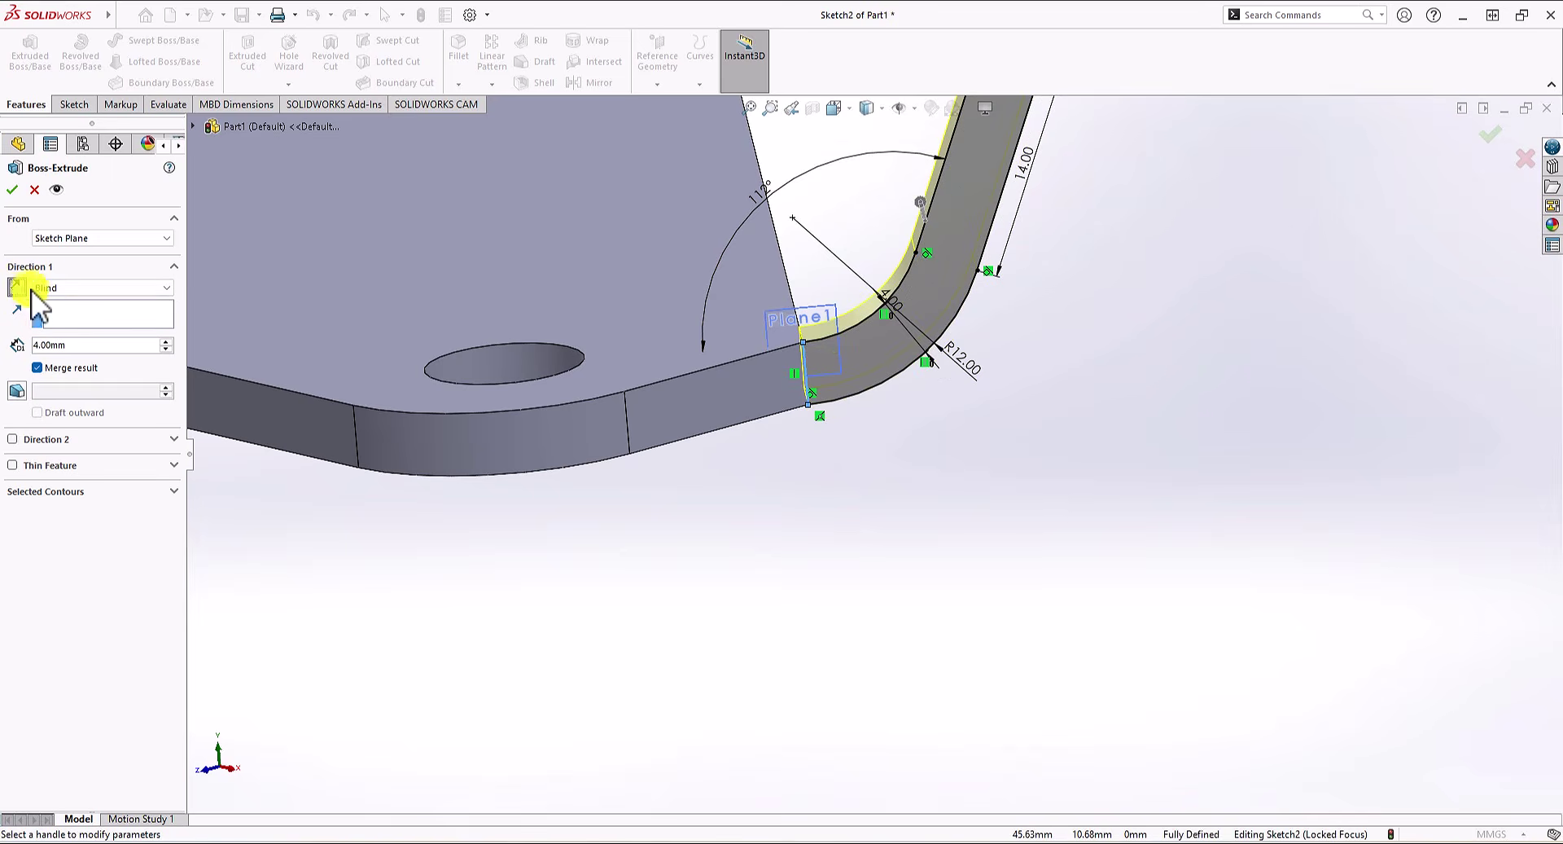
left_click(115, 287)
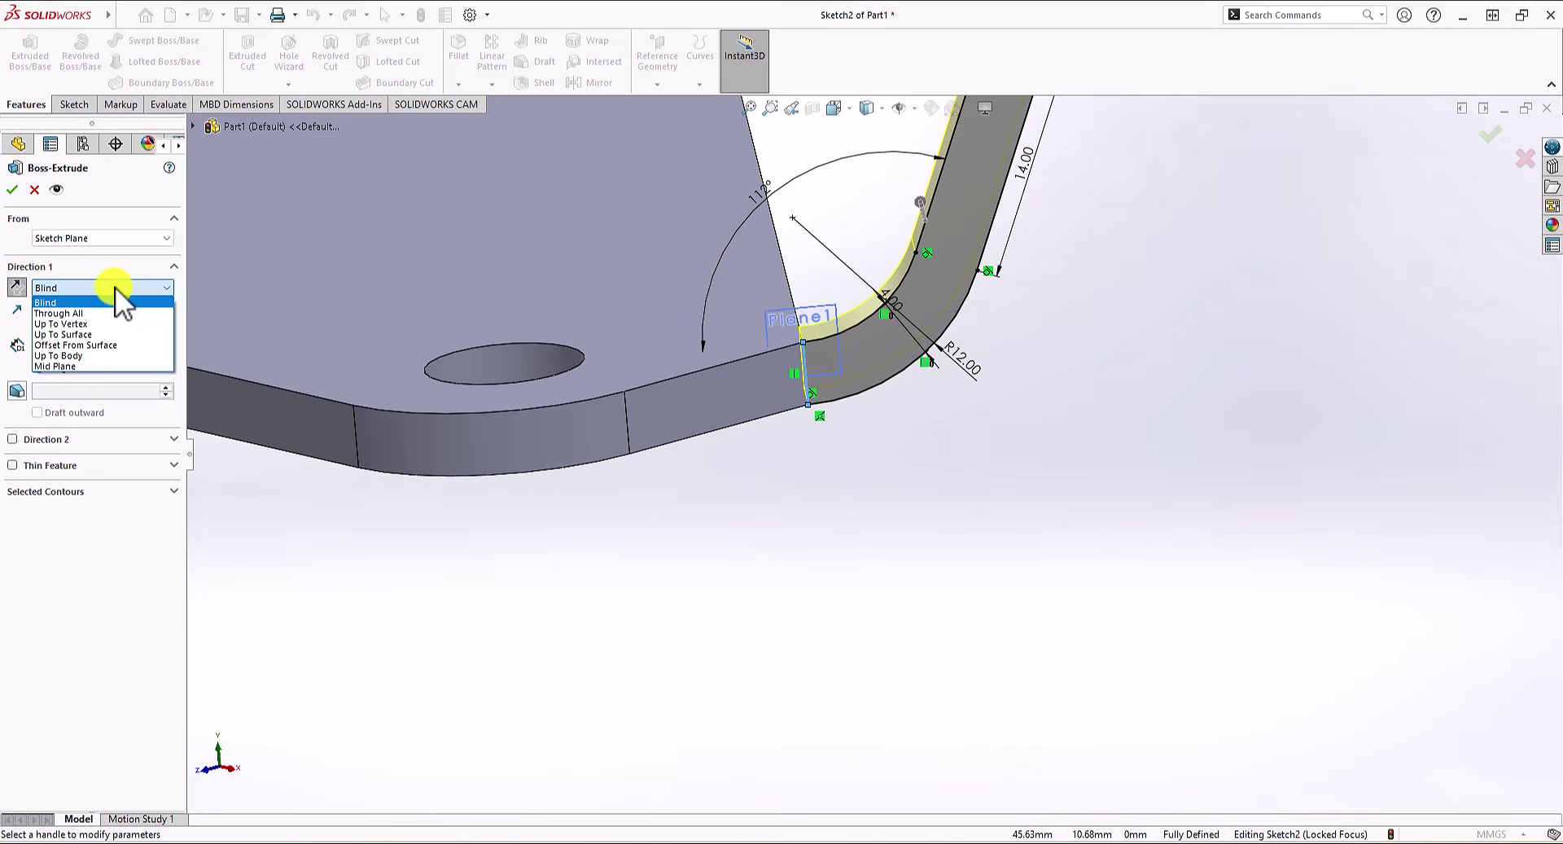
left_click(78, 324)
Step: End the extrusion at the short vertical corner edge at the far end of the plate's slanted side, and accept the feature
scroll(1027, 365, "up", 5)
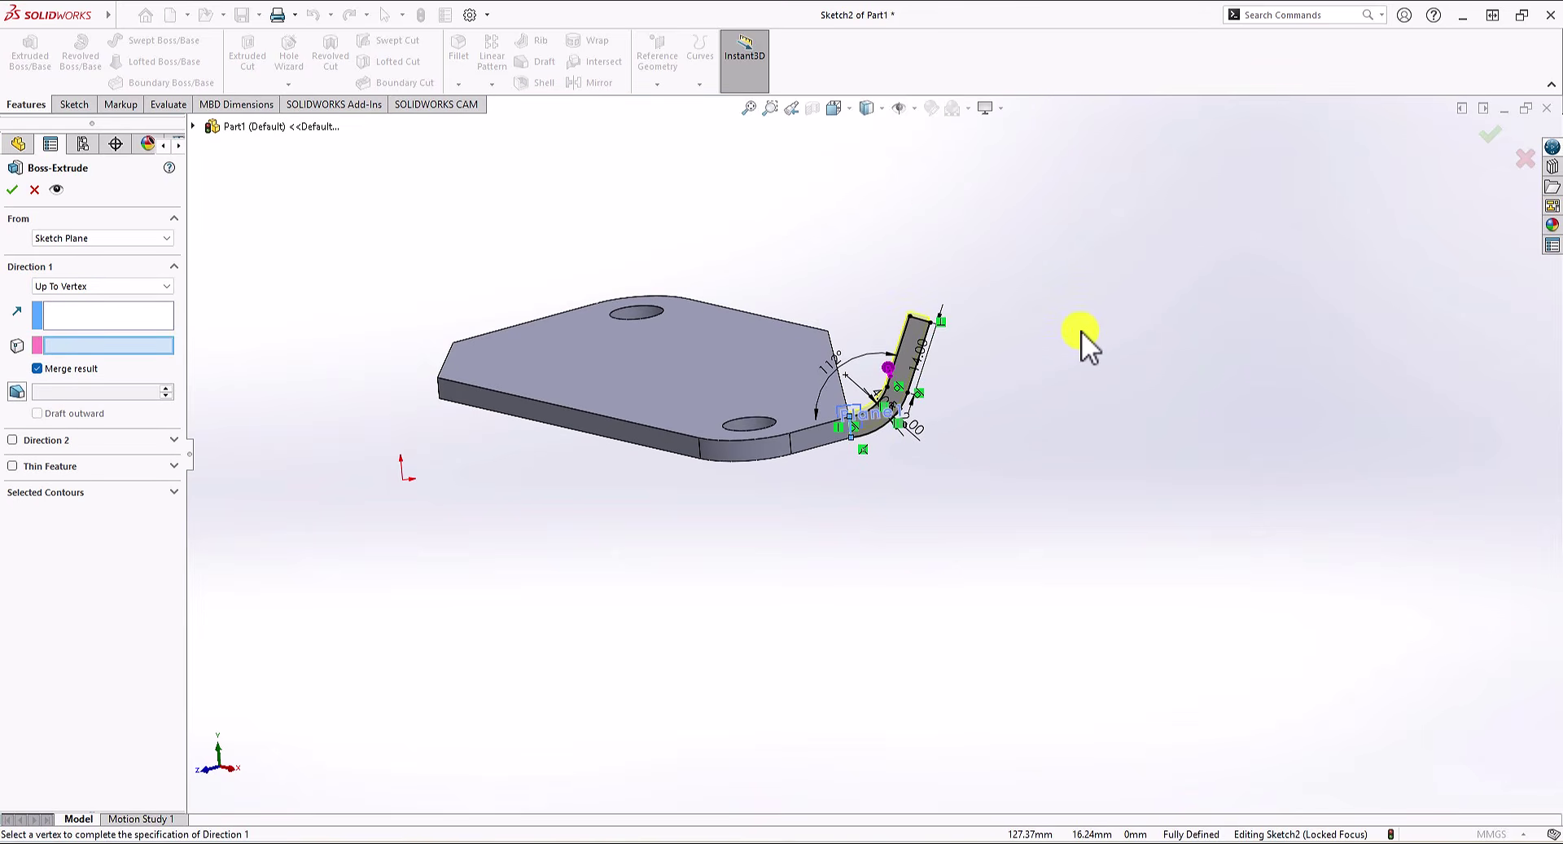
middle_click_drag(1071, 325, 896, 407)
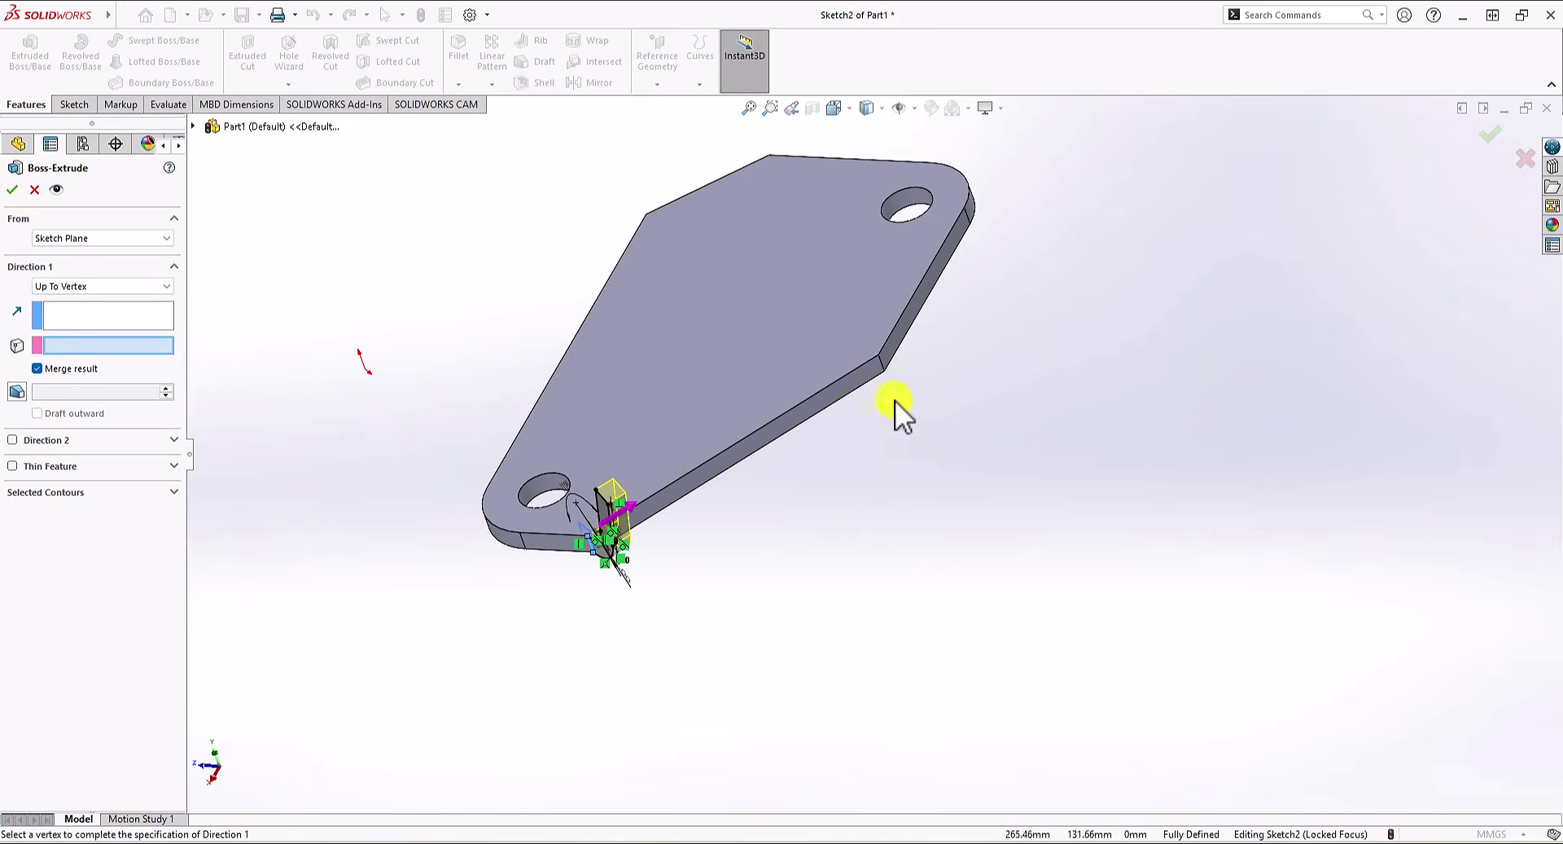
scroll(895, 399, "down", 5)
left_click(861, 369)
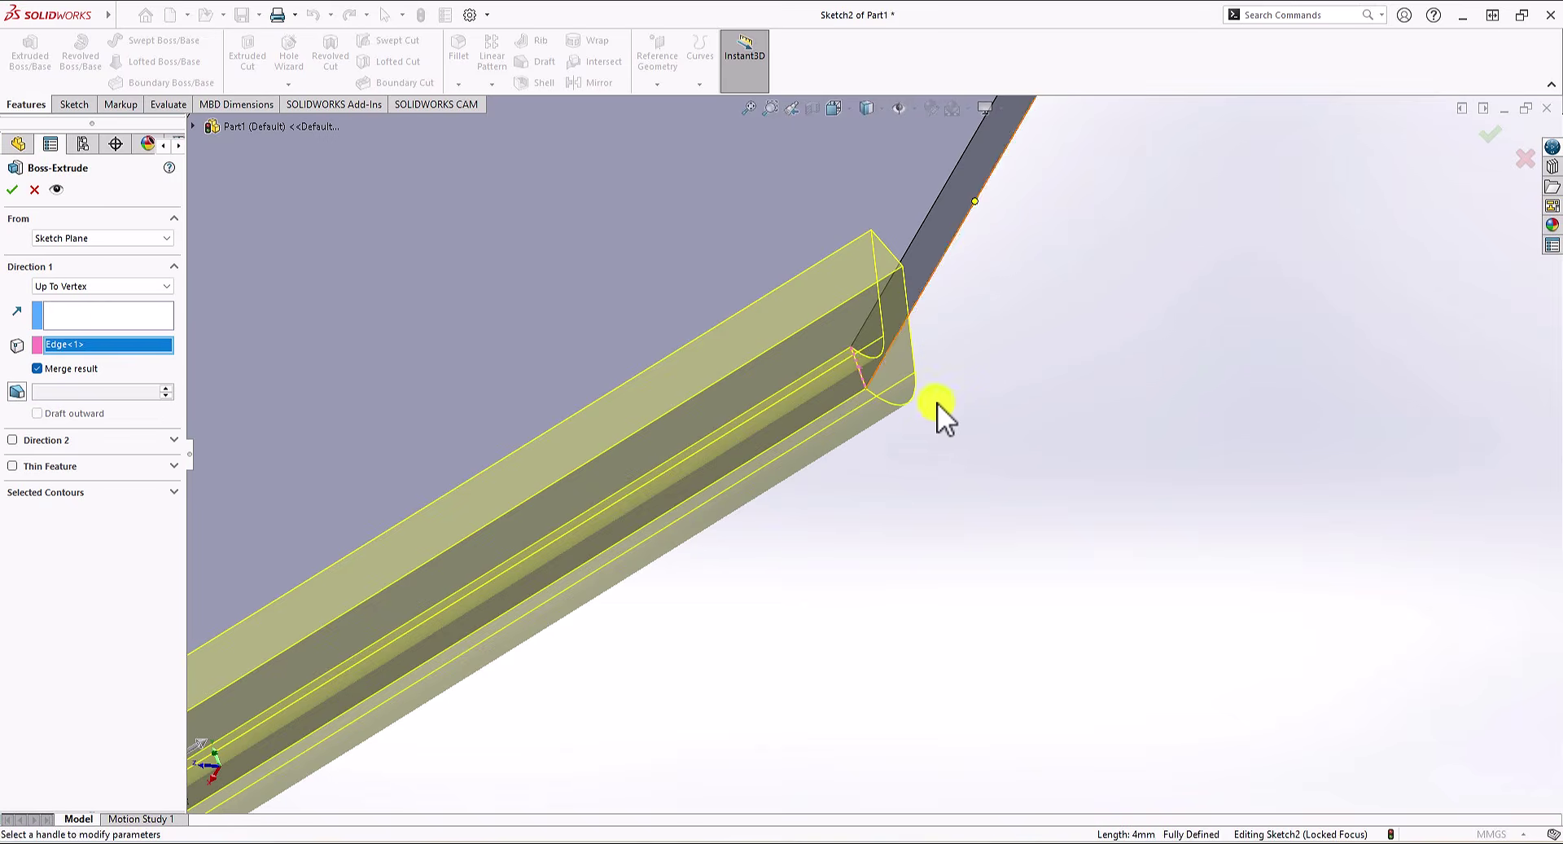
mouse_move(977, 432)
middle_mouse_down()
mouse_move(1116, 402)
mouse_move(1124, 457)
mouse_move(1124, 388)
mouse_move(1110, 437)
mouse_move(1111, 407)
middle_mouse_up()
left_click(1284, 682)
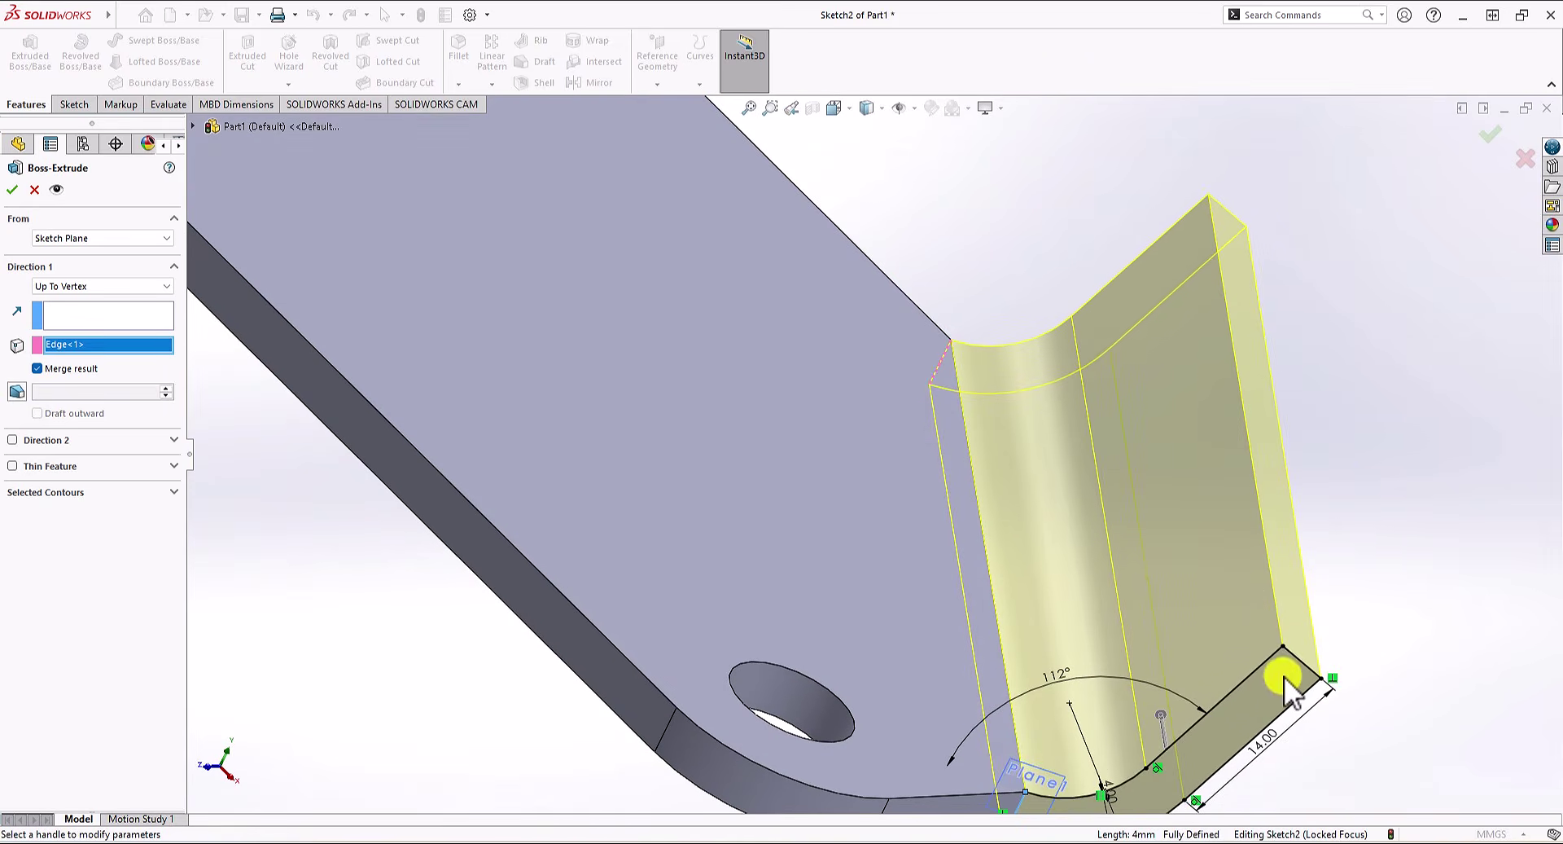
left_click(957, 354)
left_click(12, 189)
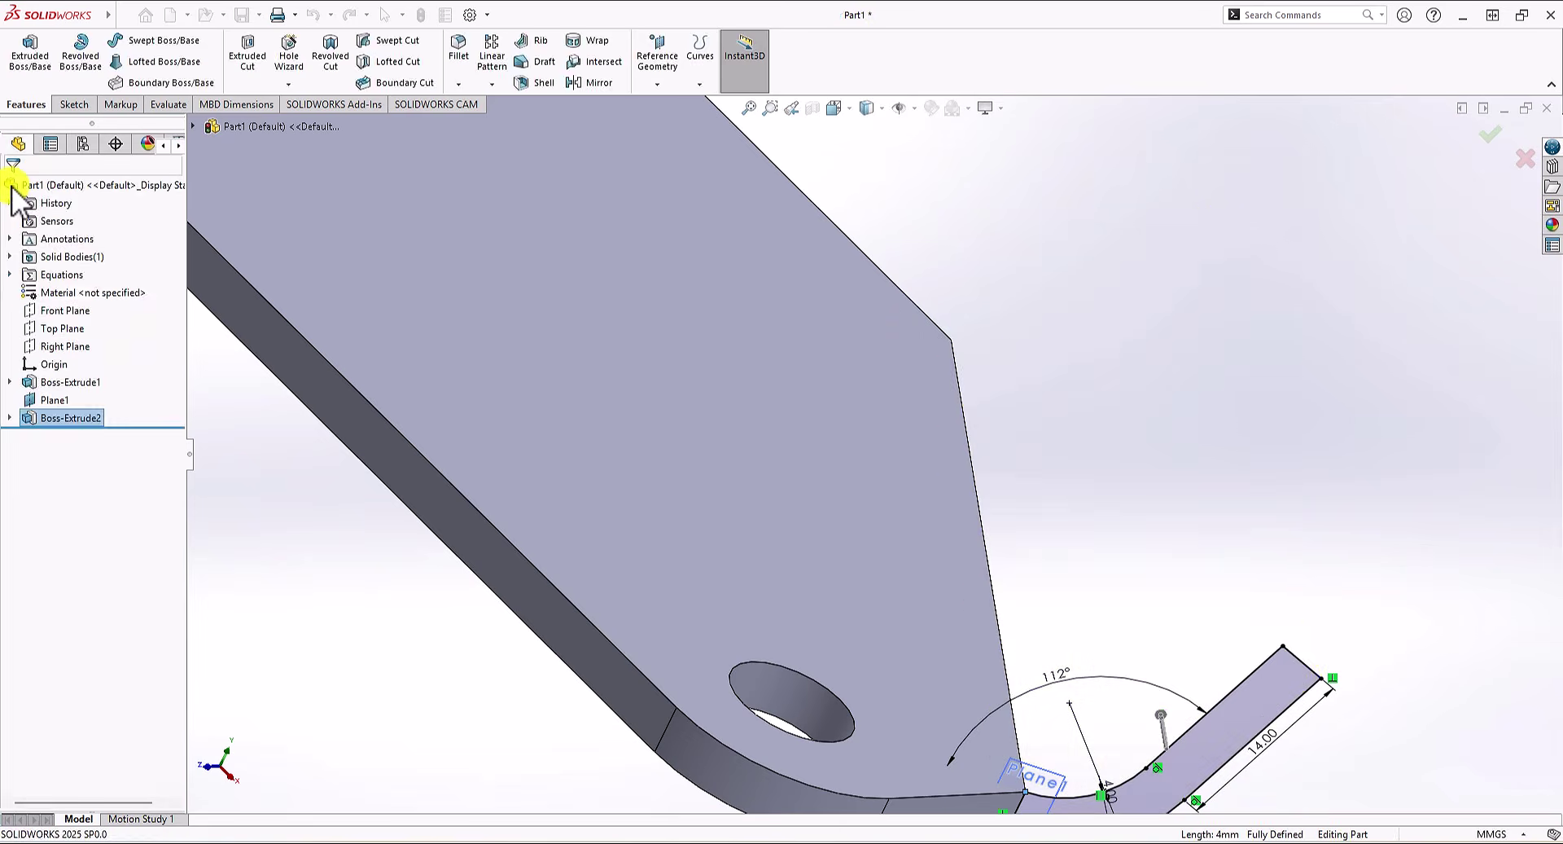
Step: Examine the whole bracket with its bent flange, and switch to the Practice Problem 5.1 reference PDF for comparison
scroll(869, 445, "up", 5)
middle_click_drag(929, 546, 1060, 799)
left_click(1101, 717)
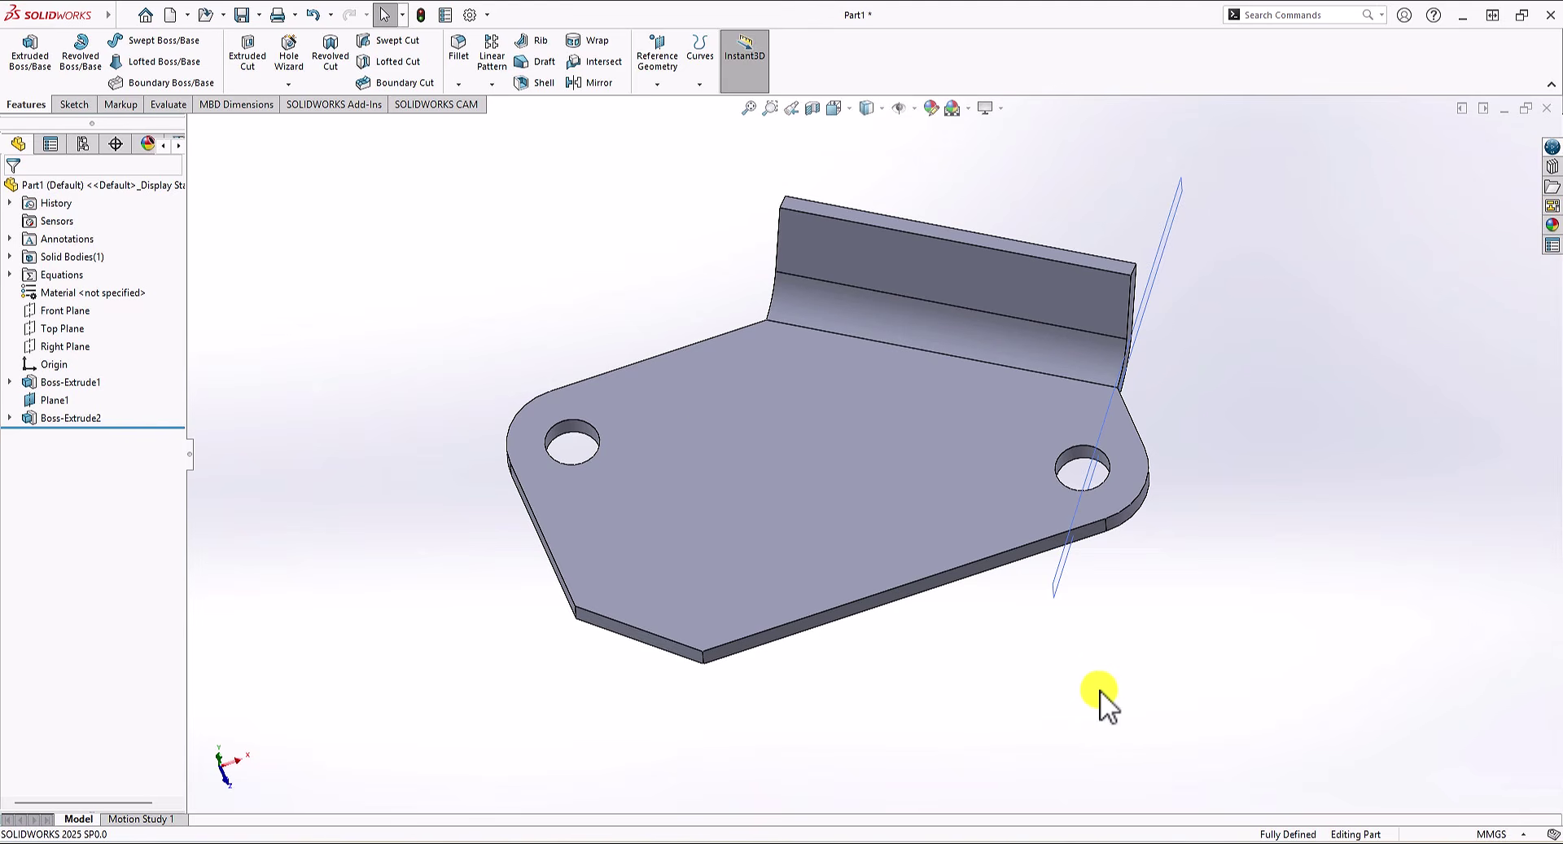
key("alt+Tab")
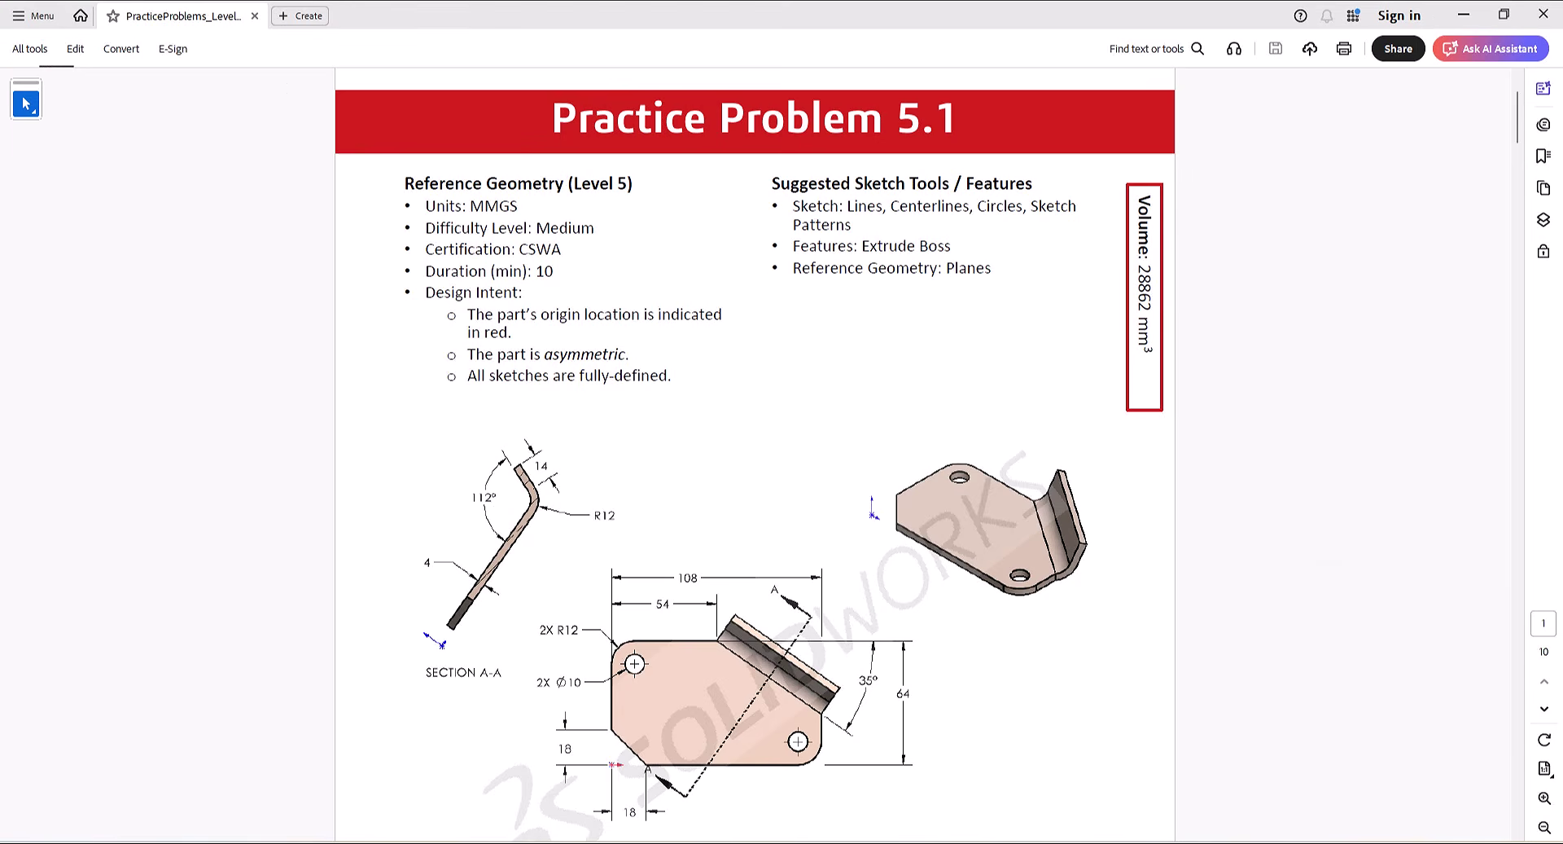